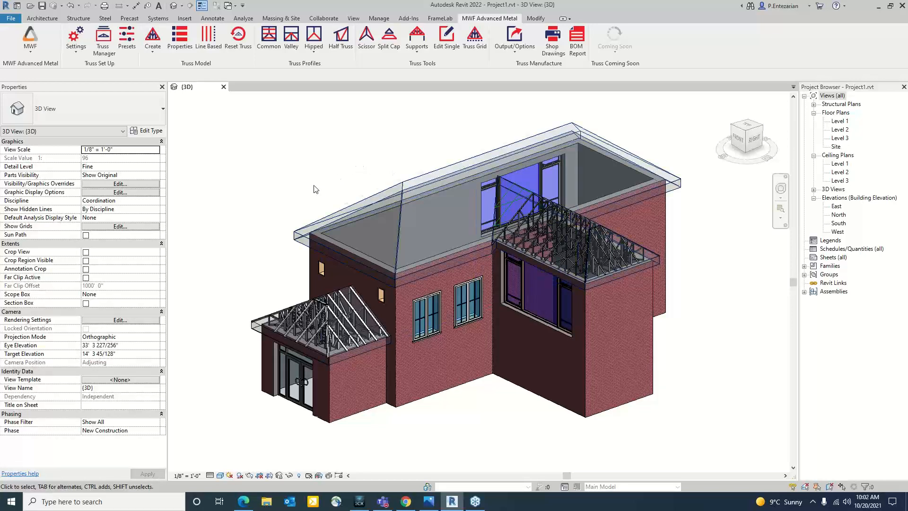
pyautogui.scroll(-1, 316, 188)
pyautogui.keyDown('shift'); pyautogui.moveTo(323, 171); pyautogui.dragTo(334, 181, button='middle'); pyautogui.keyUp('shift')
pyautogui.scroll(3, 331, 186)
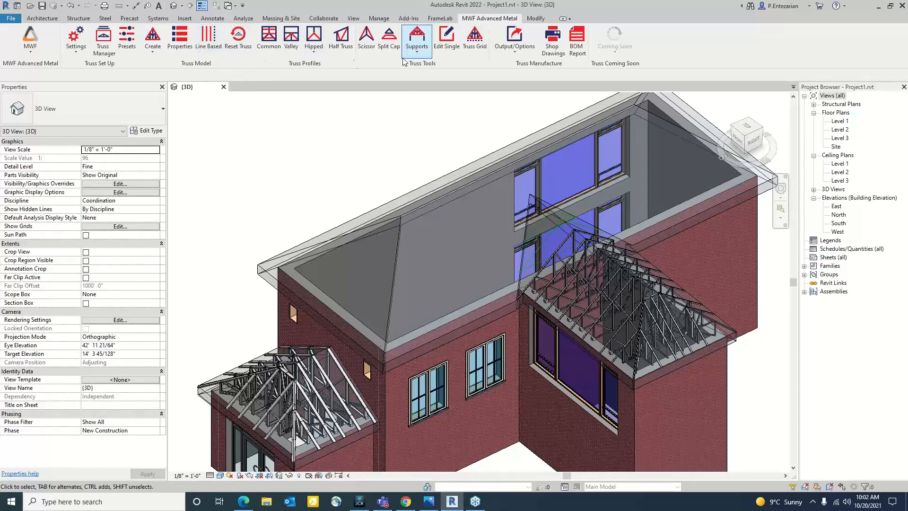
pyautogui.click(416, 49)
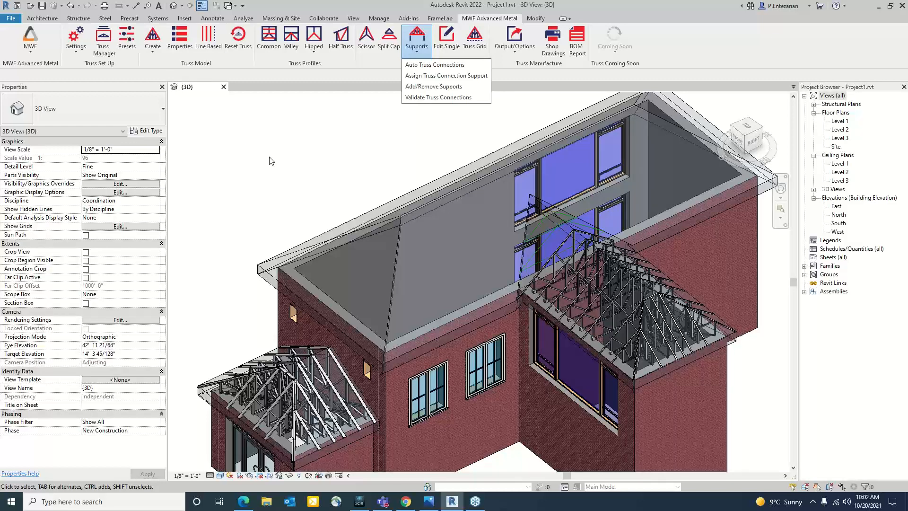
pyautogui.click(303, 158)
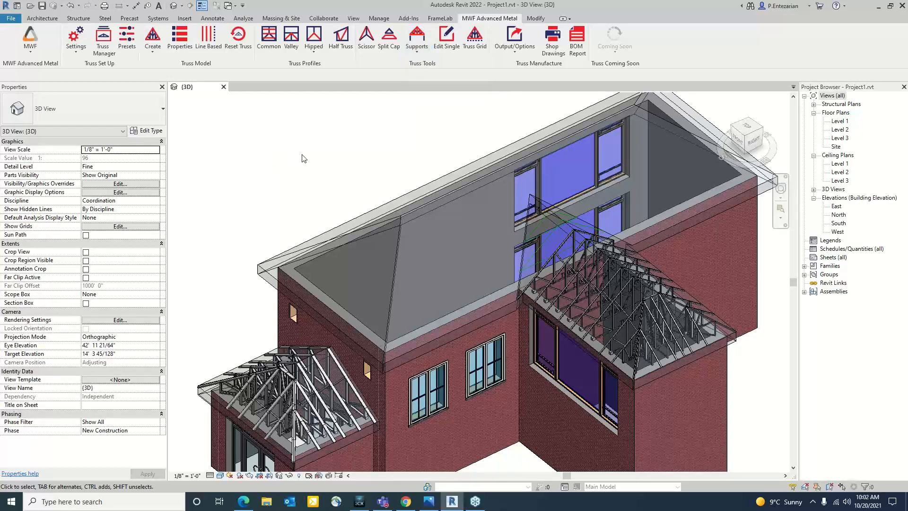
pyautogui.scroll(-2, 304, 159)
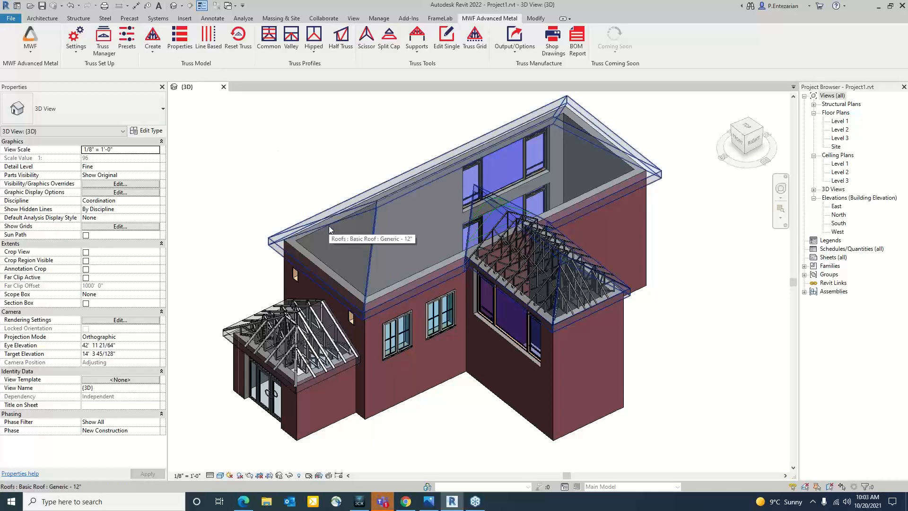
pyautogui.scroll(1, 330, 227)
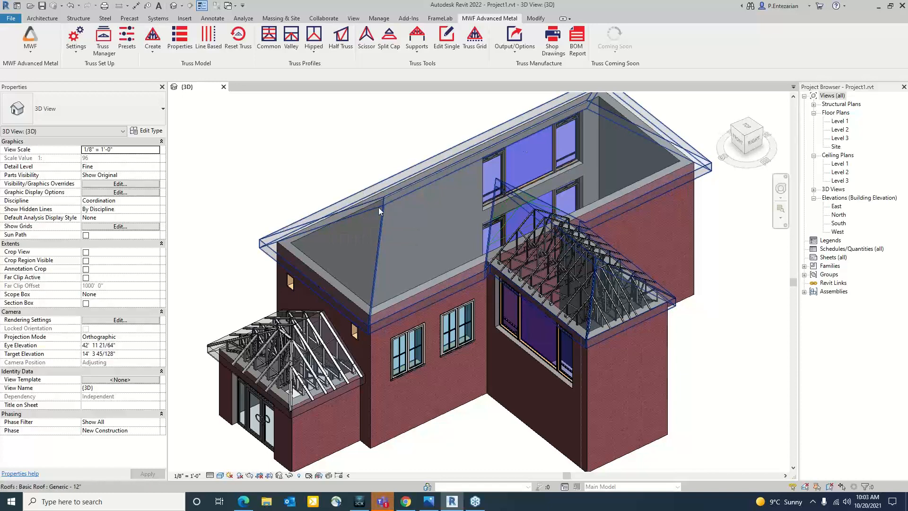
# Step: Clear the Default Truss Set in the line-based truss profile generation and assign the main building's large hip roof to it
pyautogui.click(208, 52)
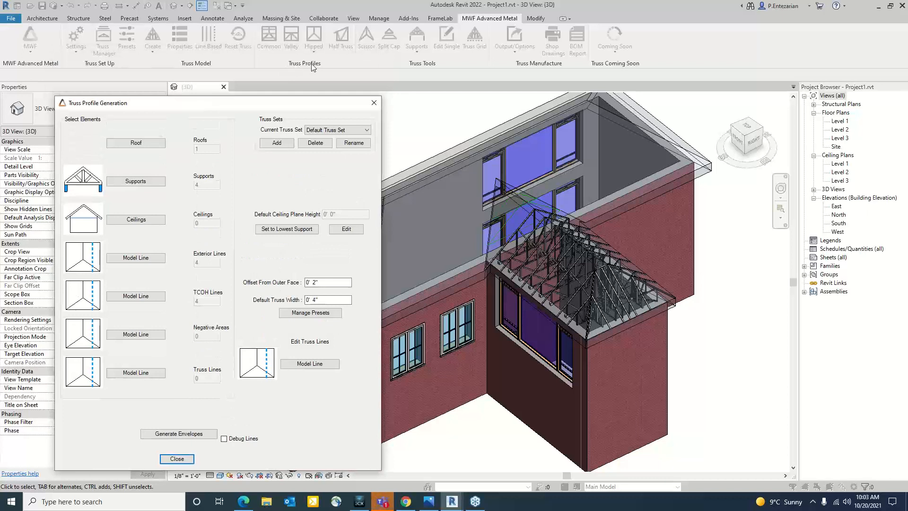
pyautogui.moveTo(269, 100); pyautogui.dragTo(272, 59)
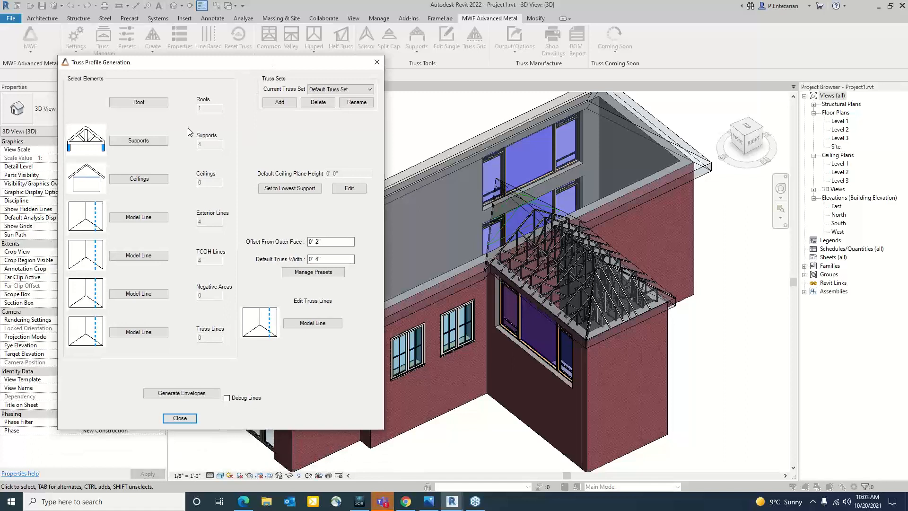
pyautogui.click(318, 102)
pyautogui.click(139, 103)
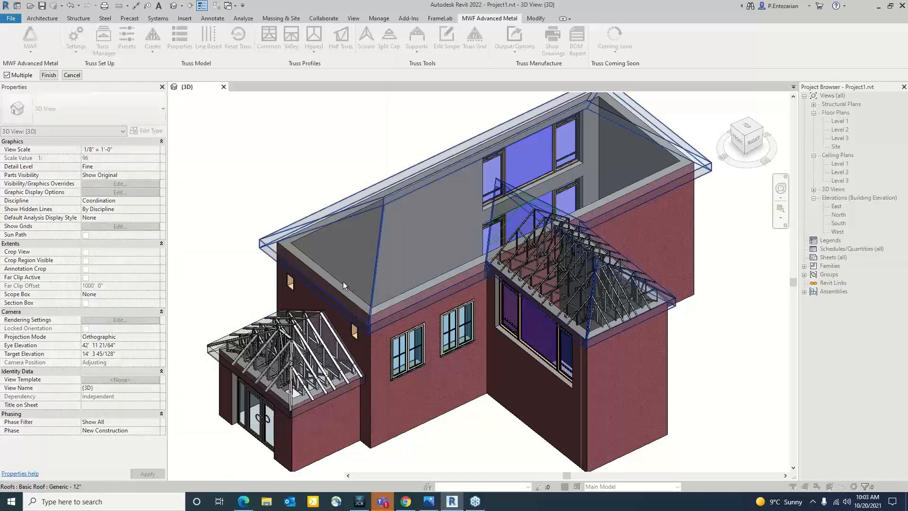
pyautogui.click(376, 258)
pyautogui.click(48, 75)
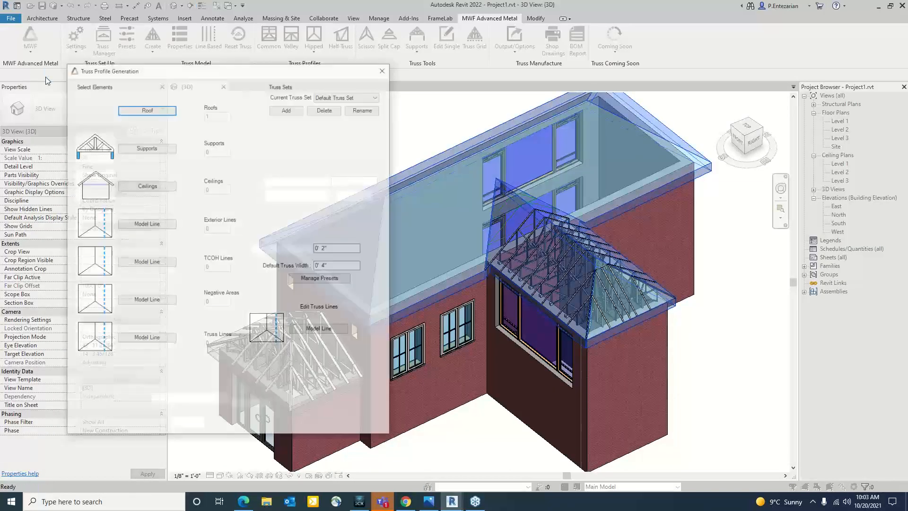
# Step: Assign the main building's four exterior brick walls as truss supports and close the Truss Profile Generation dialog
pyautogui.click(147, 148)
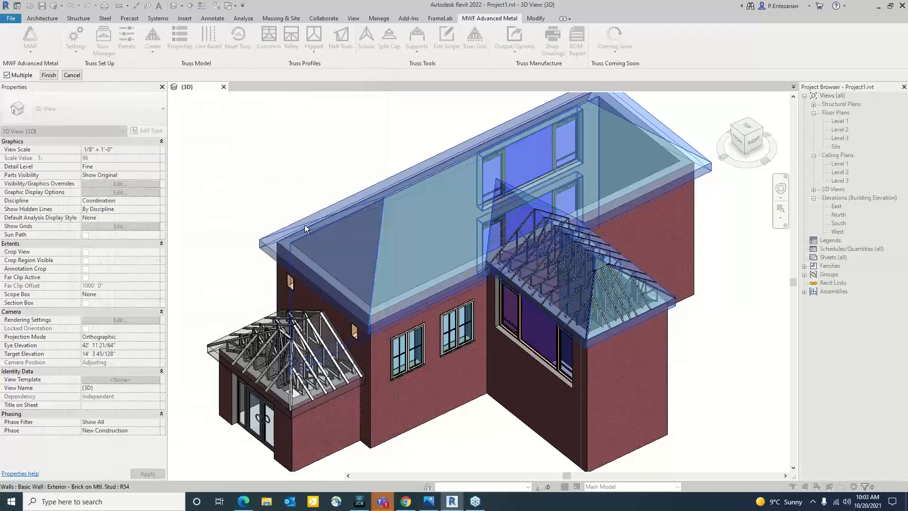
pyautogui.click(333, 243)
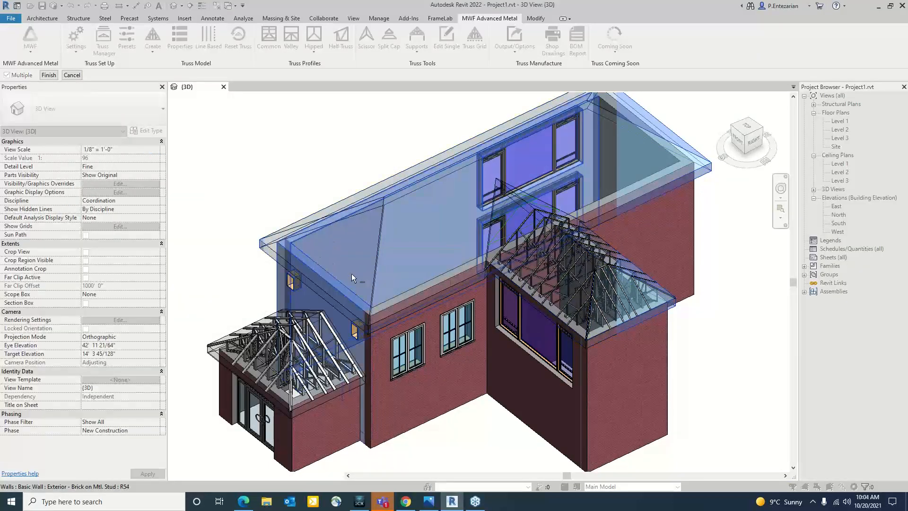
pyautogui.click(414, 288)
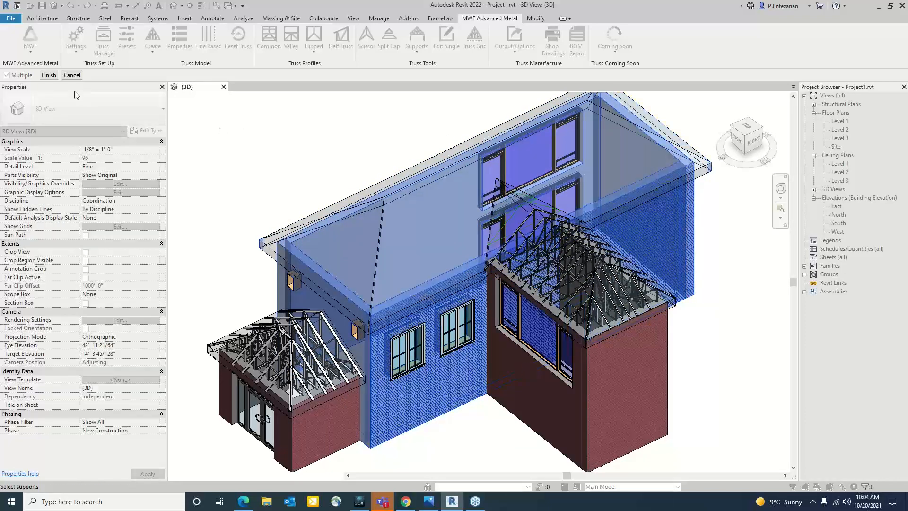
pyautogui.click(49, 75)
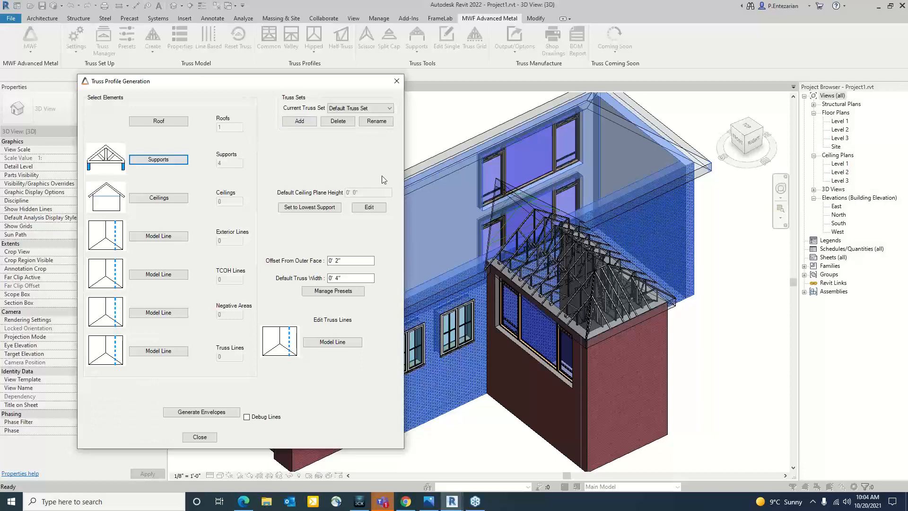
pyautogui.click(189, 439)
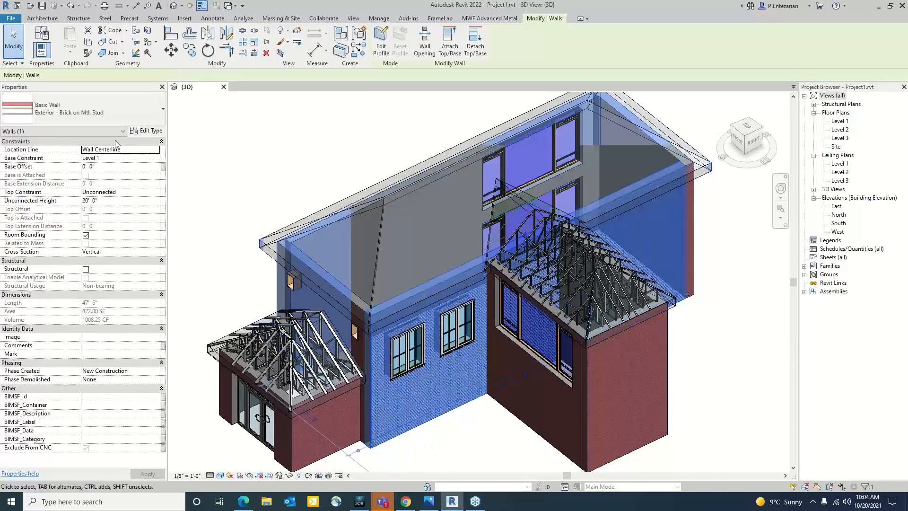
# Step: Check the structural material layer of the Exterior - Brick on Mtl. Stud wall type and review the truss set's line selections
pyautogui.click(144, 131)
pyautogui.click(565, 180)
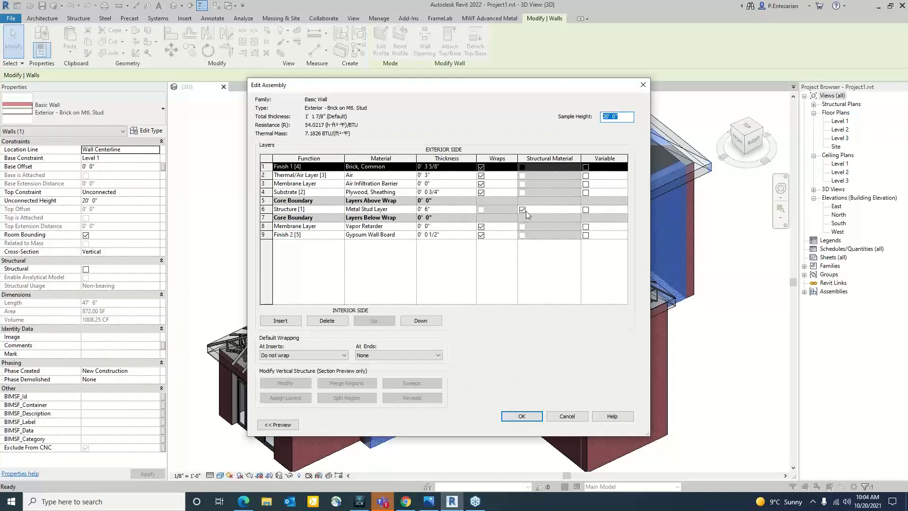
pyautogui.click(523, 417)
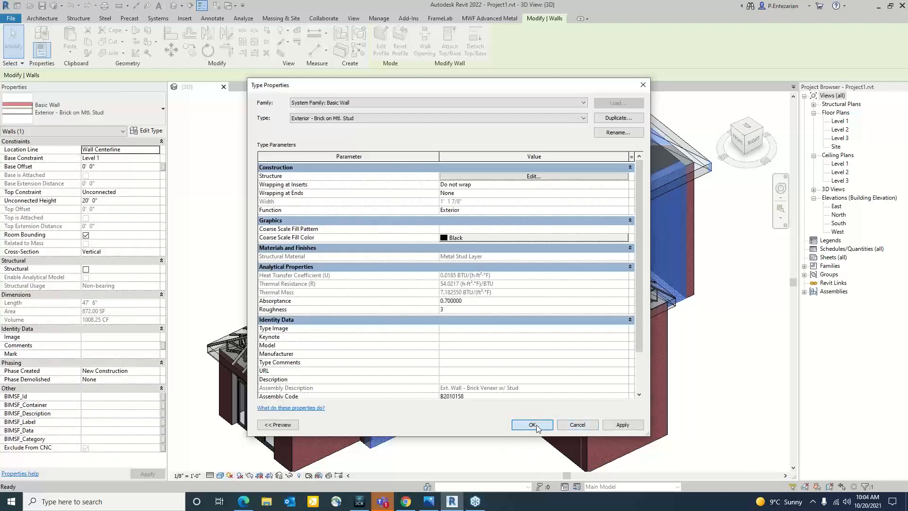
pyautogui.click(526, 425)
pyautogui.scroll(-3, 288, 321)
pyautogui.click(200, 49)
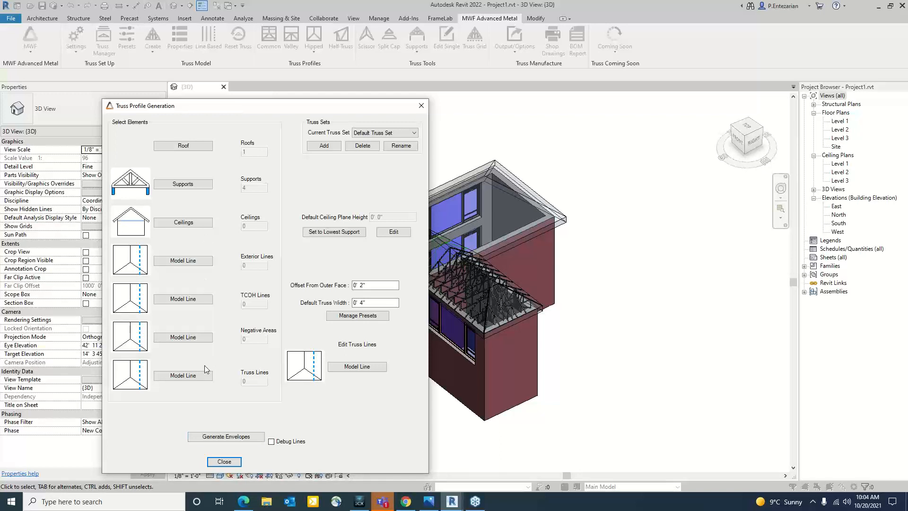
pyautogui.click(224, 462)
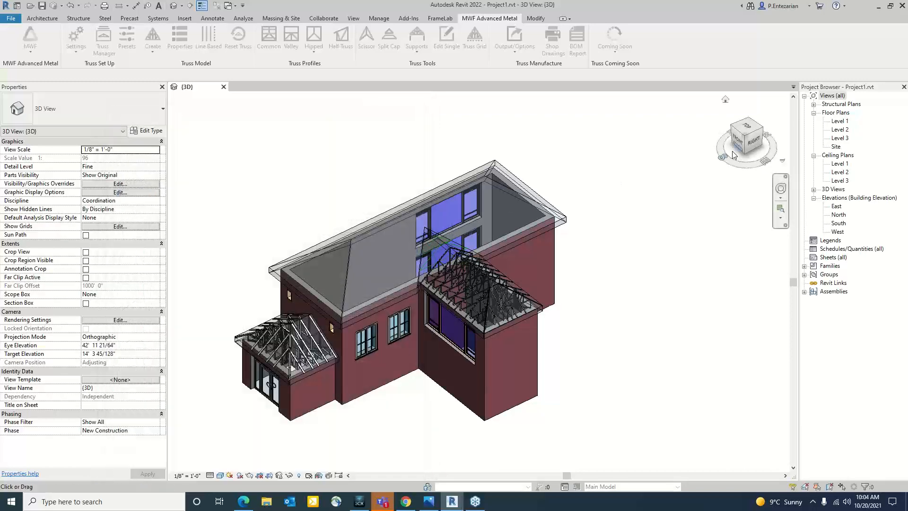
# Step: In the top view, draw a rectangle of Ext.Lines model lines along the outer faces of the main building's walls
pyautogui.click(747, 128)
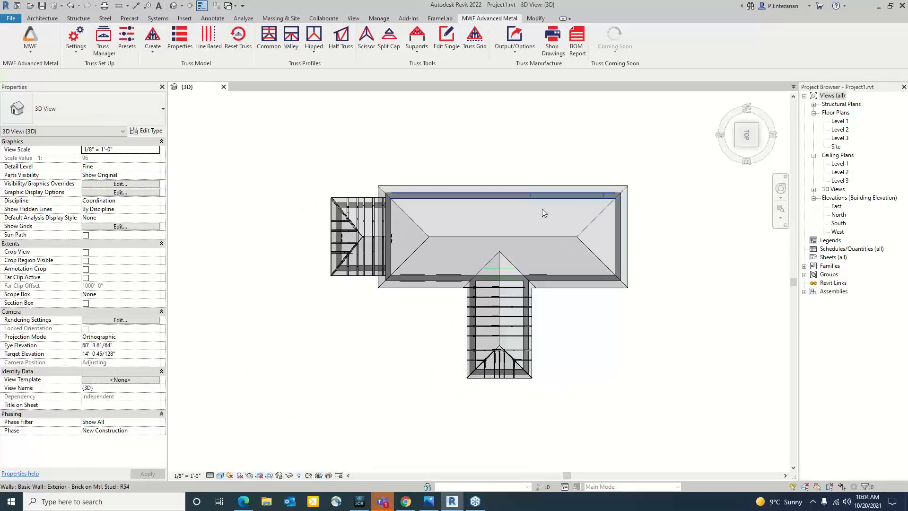
pyautogui.scroll(3, 582, 223)
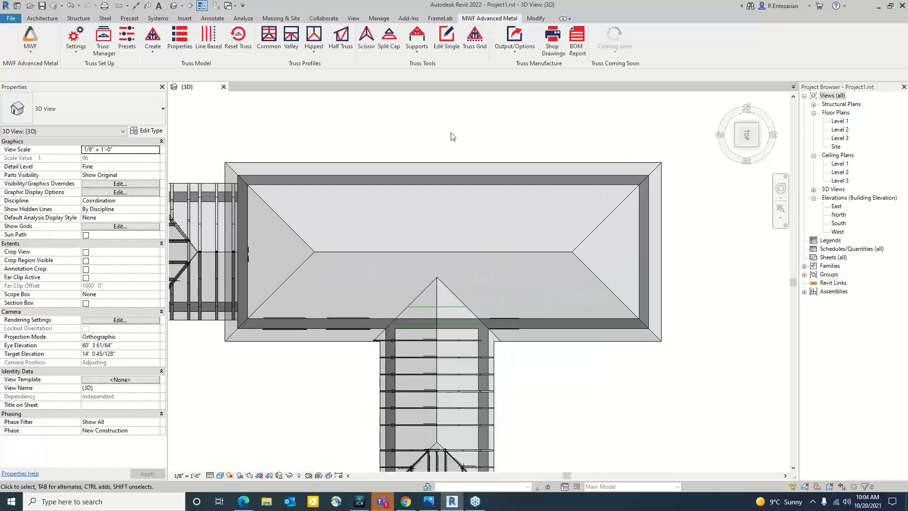
pyautogui.press('l')
pyautogui.press('i')
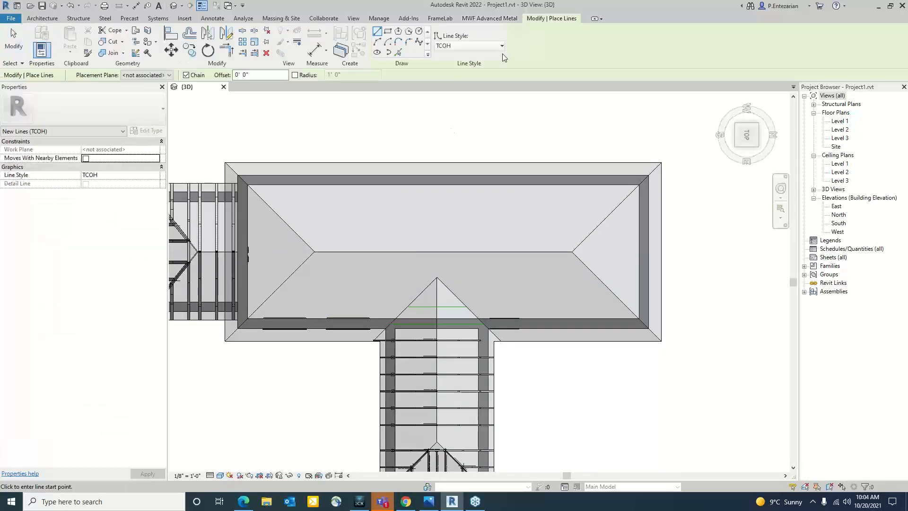
pyautogui.click(500, 47)
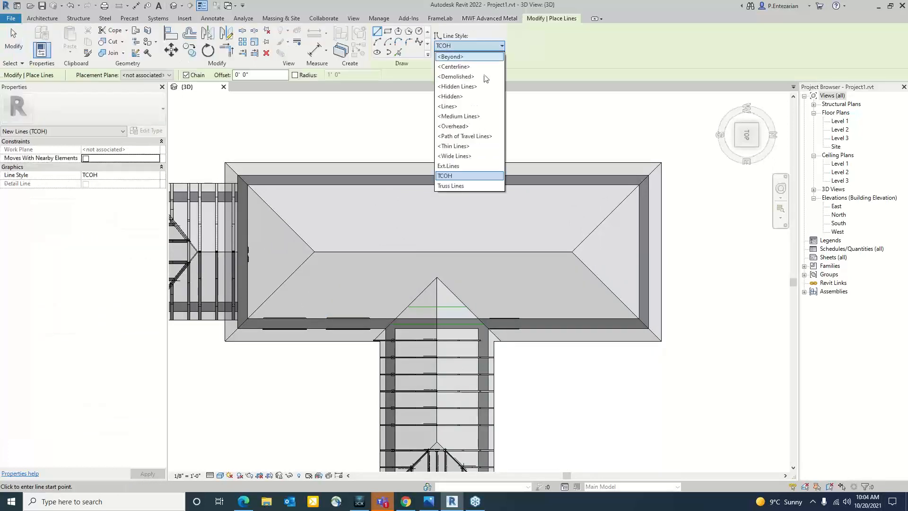
pyautogui.click(457, 167)
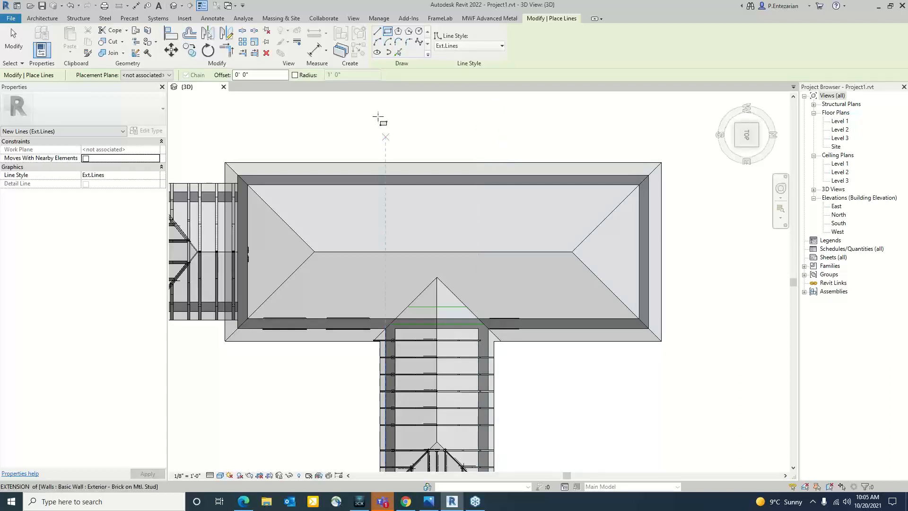
pyautogui.click(388, 33)
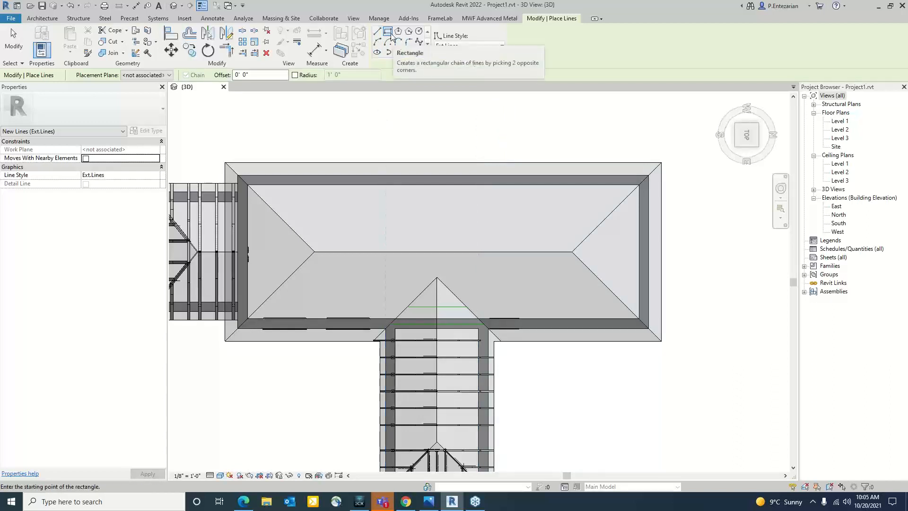
pyautogui.click(238, 176)
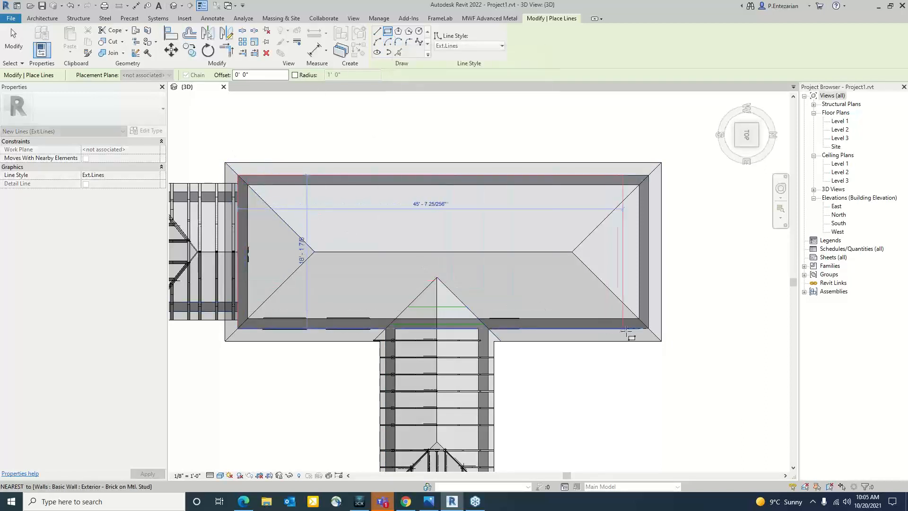
pyautogui.click(650, 330)
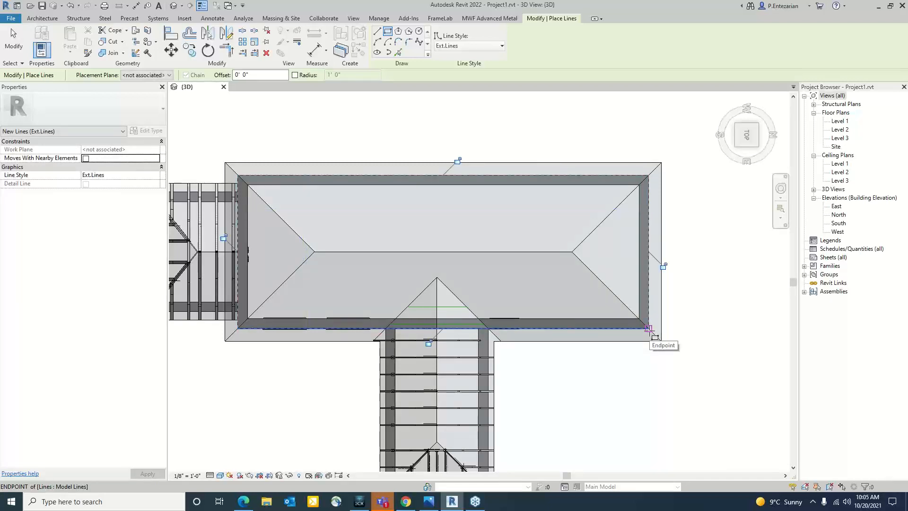
pyautogui.press('Escape')
pyautogui.press('Escape')
# Step: Filter a selection around the main roof down to Lines (Ext.Lines) and temporarily isolate those lines in the view
pyautogui.scroll(-2, 338, 185)
pyautogui.moveTo(253, 152); pyautogui.dragTo(627, 308)
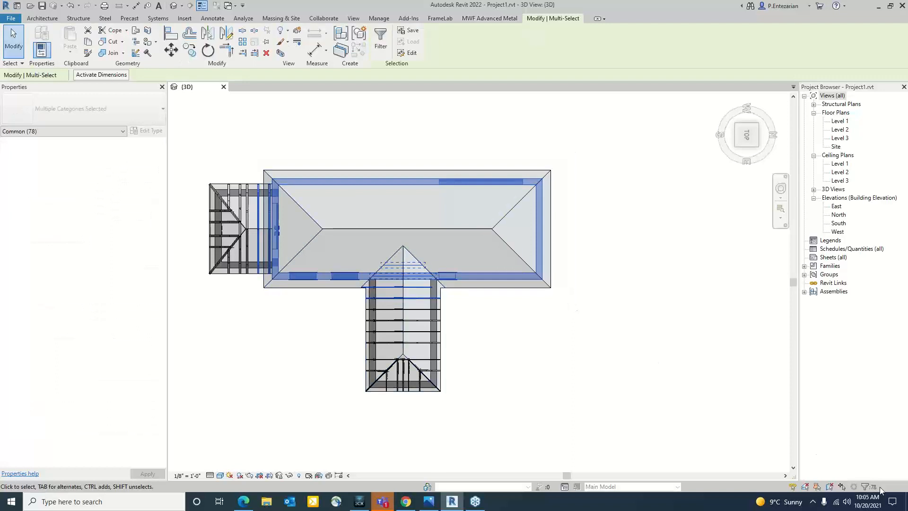
pyautogui.click(866, 487)
pyautogui.click(514, 204)
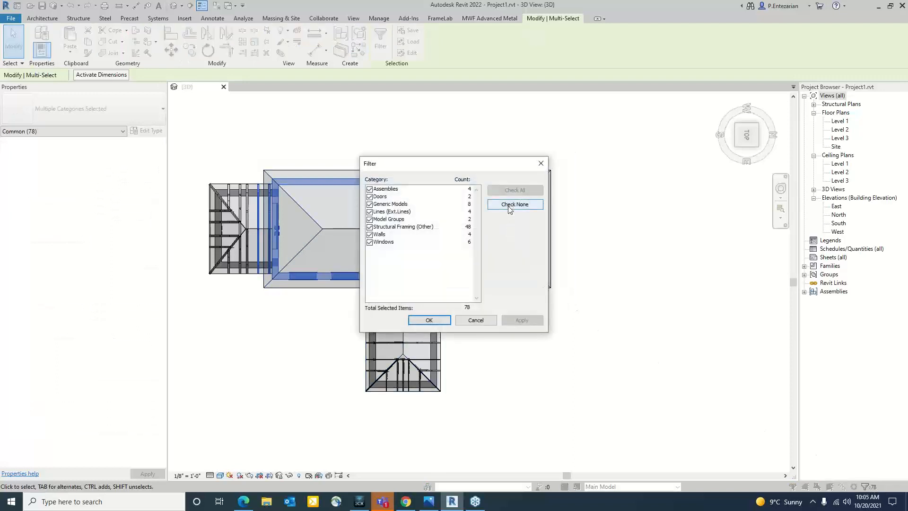
pyautogui.click(370, 212)
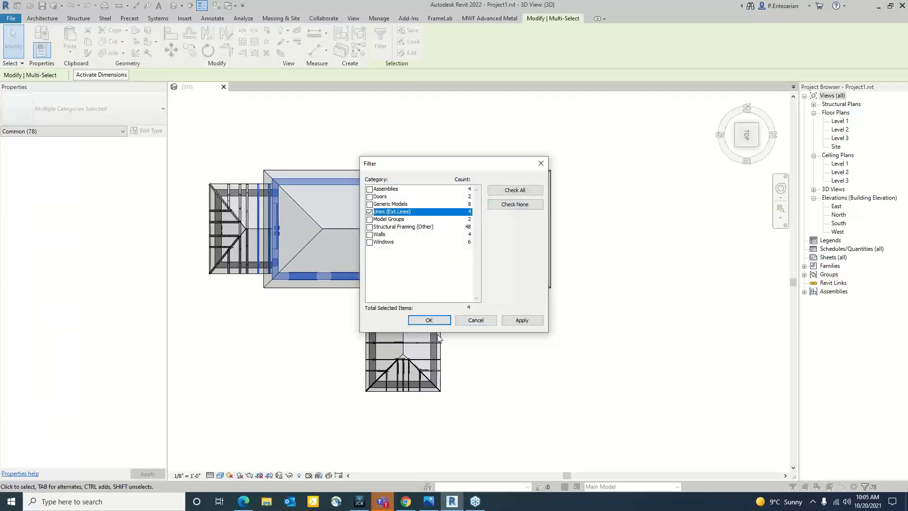
pyautogui.click(429, 320)
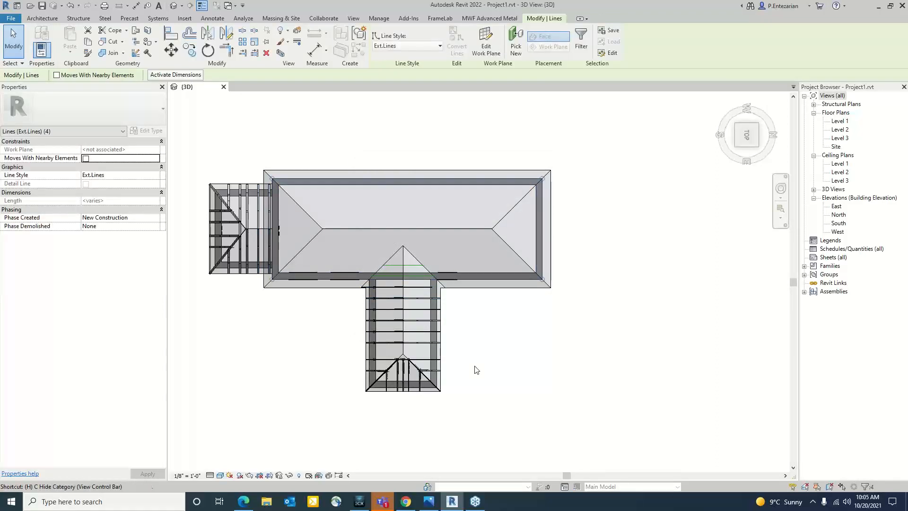
pyautogui.press('h')
pyautogui.press('i')
pyautogui.press('Escape')
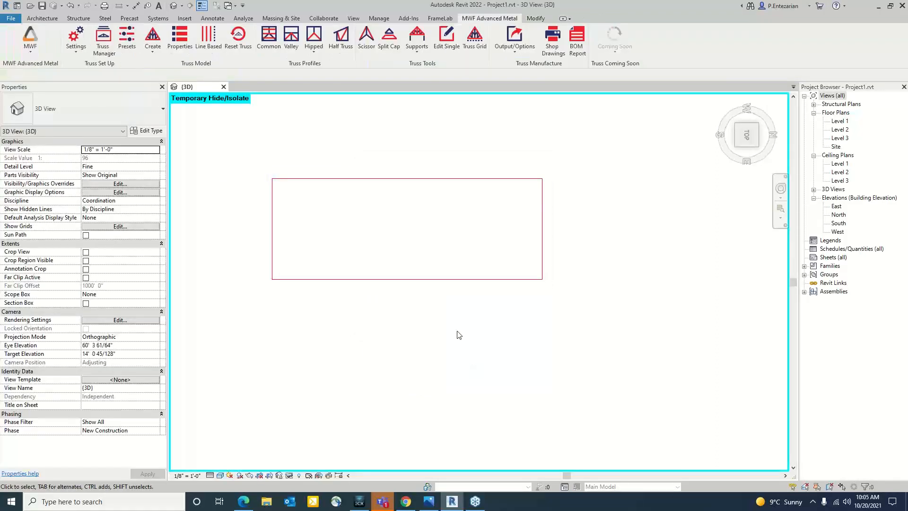
# Step: Group the four isolated exterior lines as a model group named Ext Lines 02 and restore the hidden elements
pyautogui.moveTo(245, 150); pyautogui.dragTo(565, 326)
pyautogui.click(356, 37)
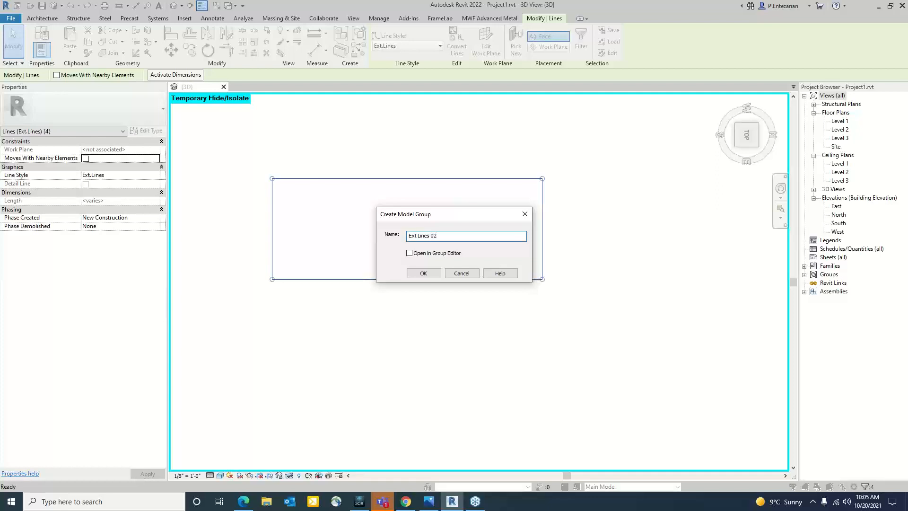
pyautogui.click(424, 273)
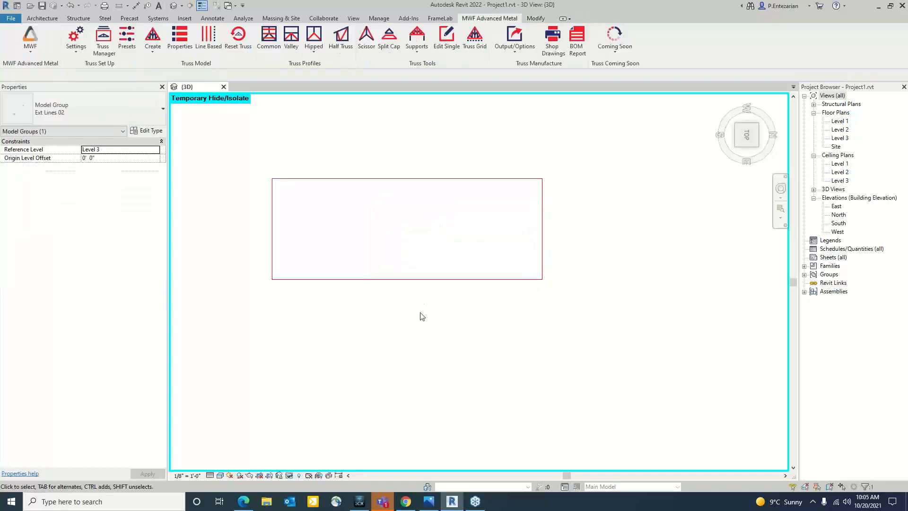
pyautogui.press('Escape')
pyautogui.press('h')
pyautogui.press('r')
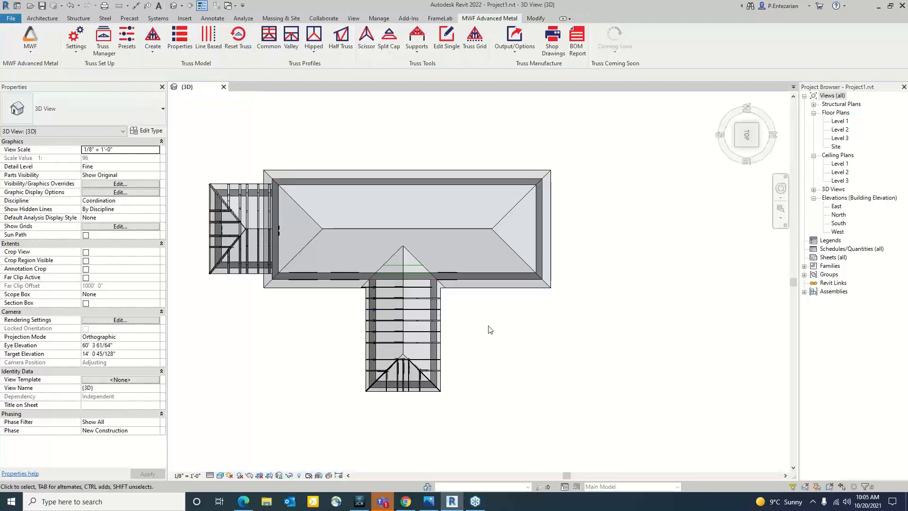
pyautogui.keyDown('shift'); pyautogui.moveTo(495, 344); pyautogui.dragTo(454, 313, button='middle'); pyautogui.keyUp('shift')
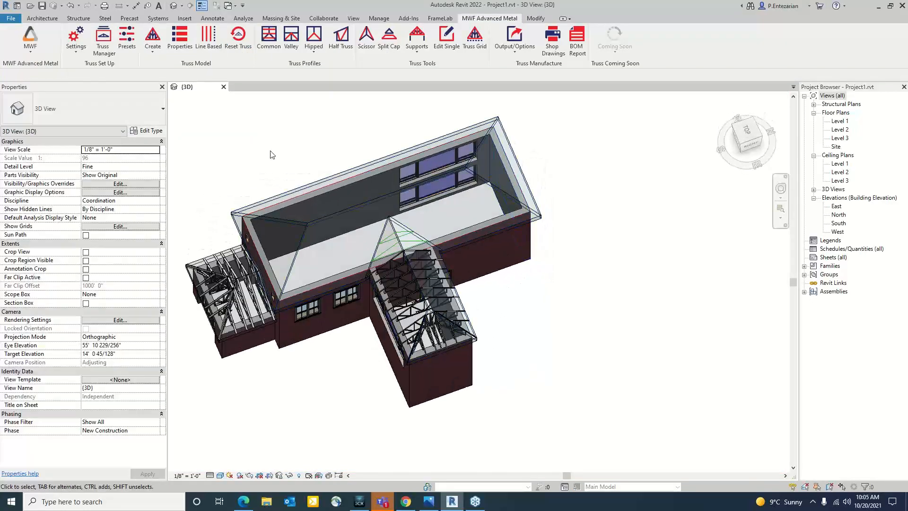
# Step: Assign the Ext Lines 02 model group around the main building as the exterior lines of the Default Truss Set
pyautogui.click(206, 40)
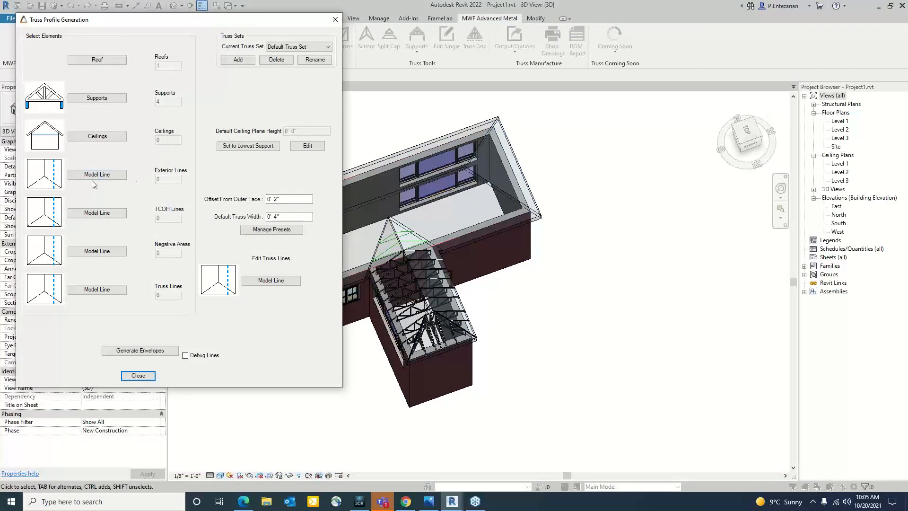
pyautogui.click(97, 175)
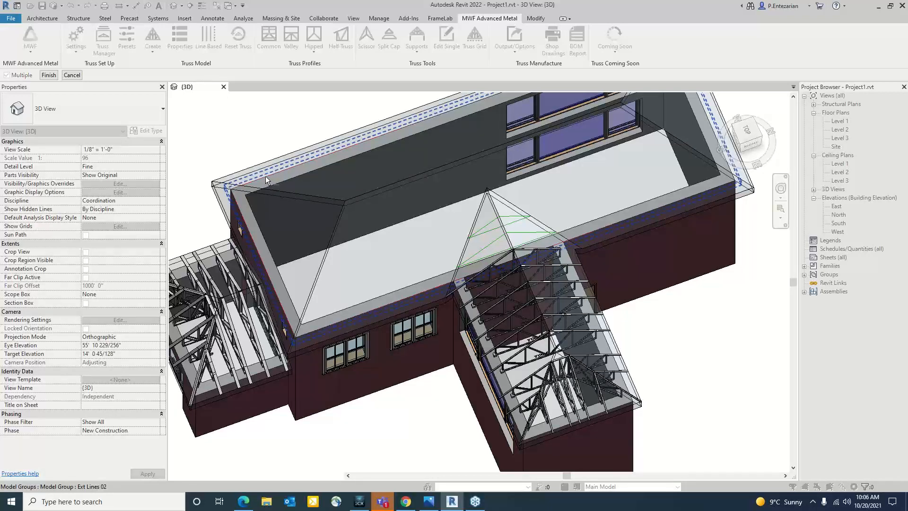
pyautogui.click(265, 179)
pyautogui.click(48, 76)
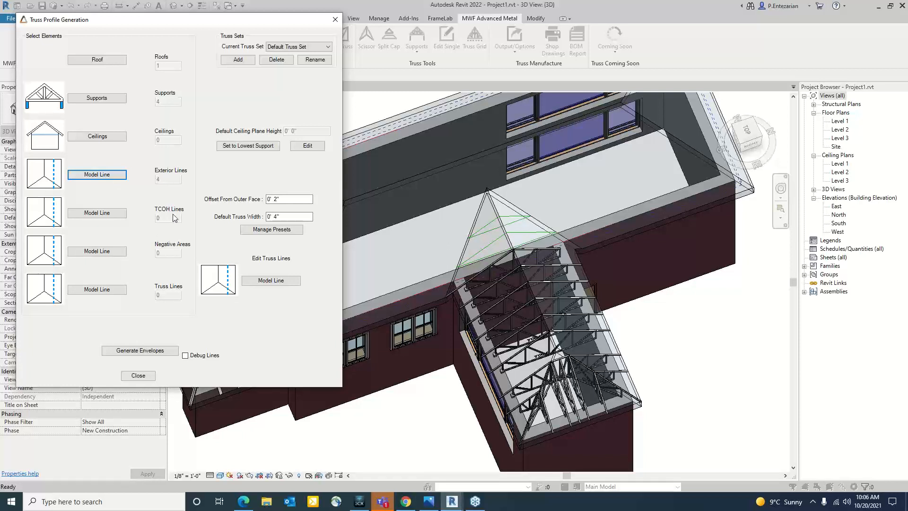
pyautogui.click(139, 375)
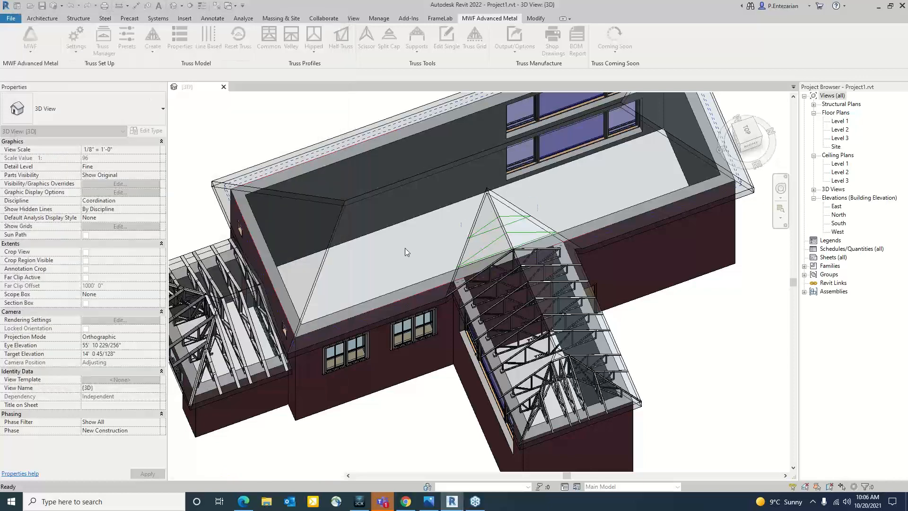
# Step: Look at the model from the top, dismiss the save reminder and set the model line style to TCOH
pyautogui.click(746, 132)
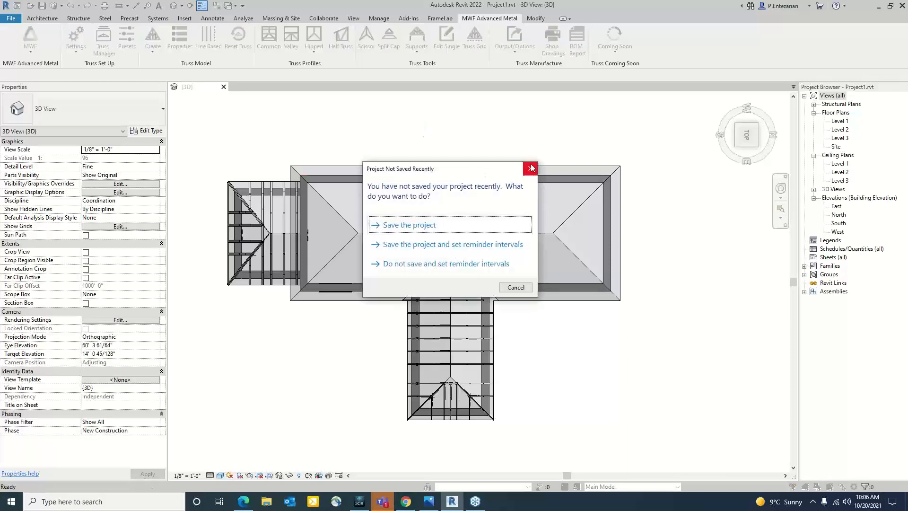
pyautogui.click(531, 168)
pyautogui.press('l')
pyautogui.press('i')
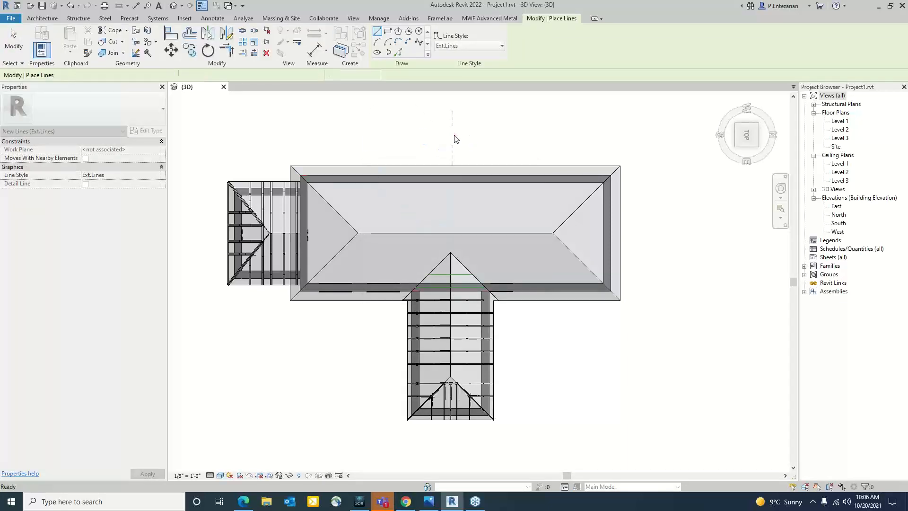
pyautogui.click(501, 45)
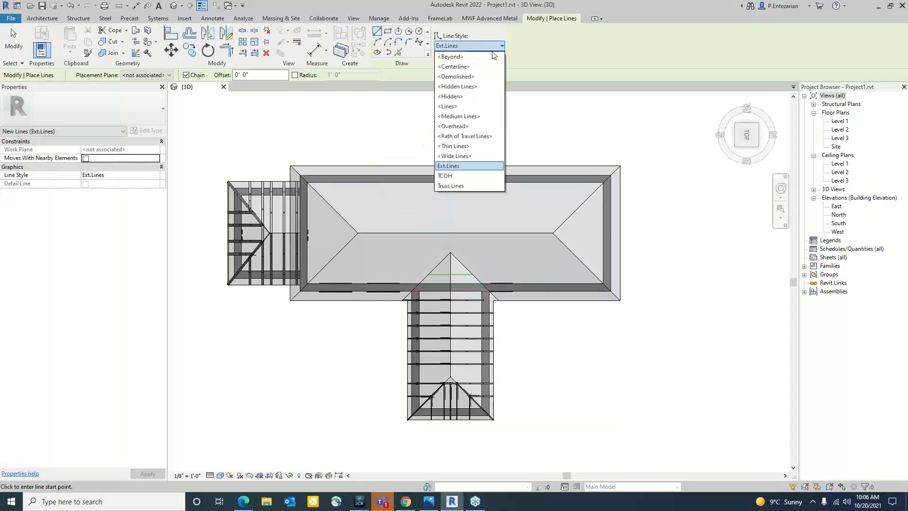
pyautogui.click(447, 176)
pyautogui.scroll(2, 346, 170)
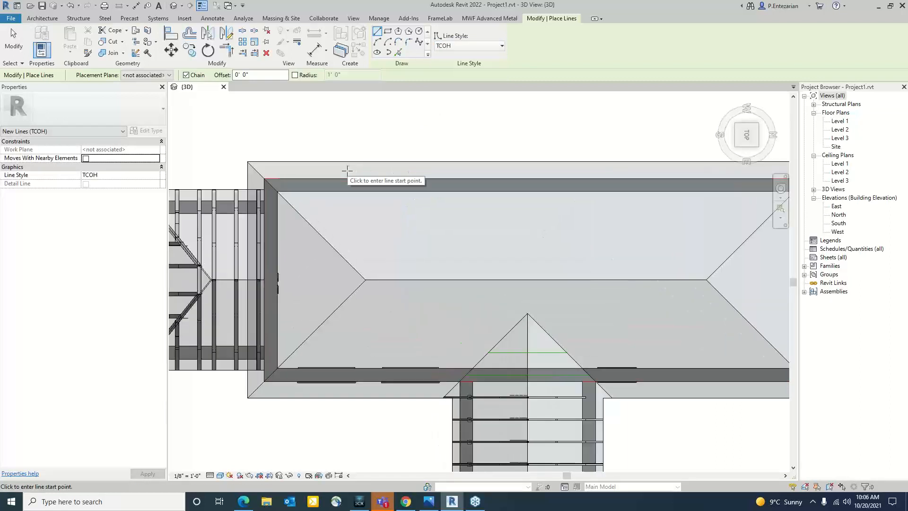
pyautogui.scroll(-2, 410, 194)
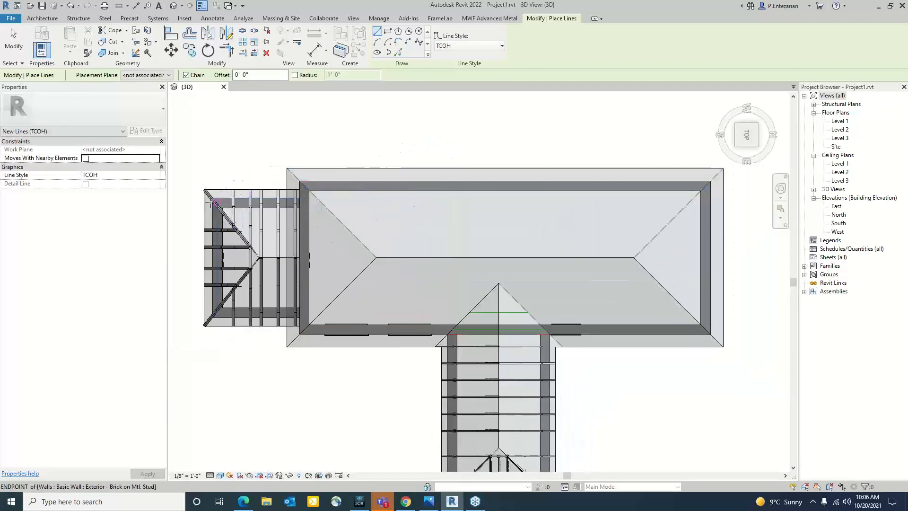
pyautogui.scroll(2, 211, 203)
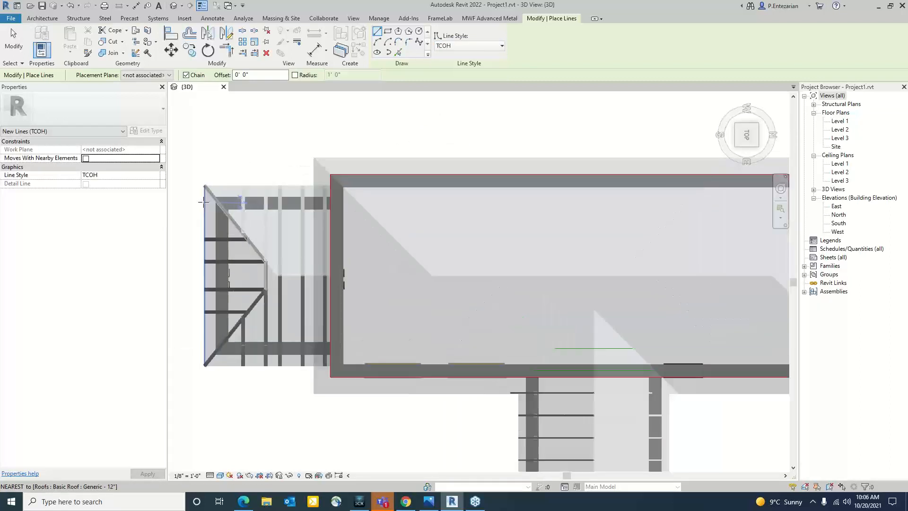
pyautogui.click(479, 18)
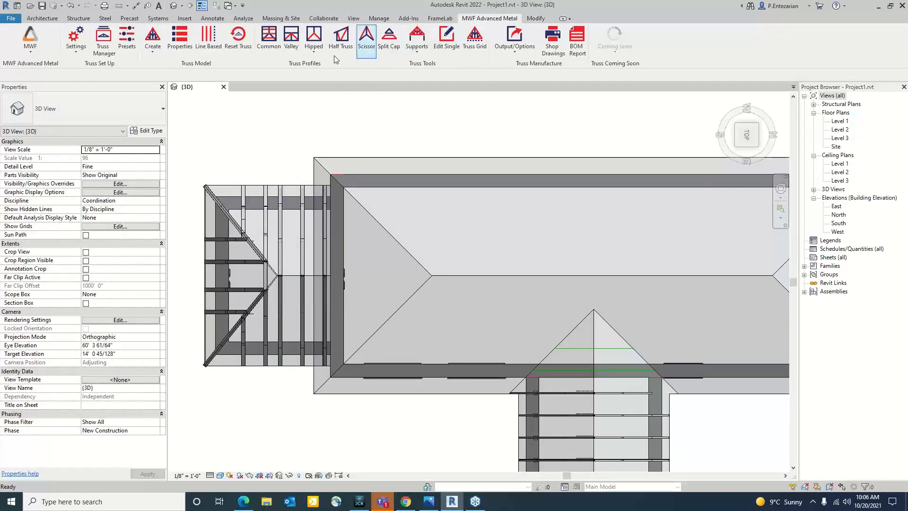
# Step: Examine how the hip truss end sits at the small roof's corner and compare it with the main roof's overhang corner
pyautogui.scroll(4, 210, 190)
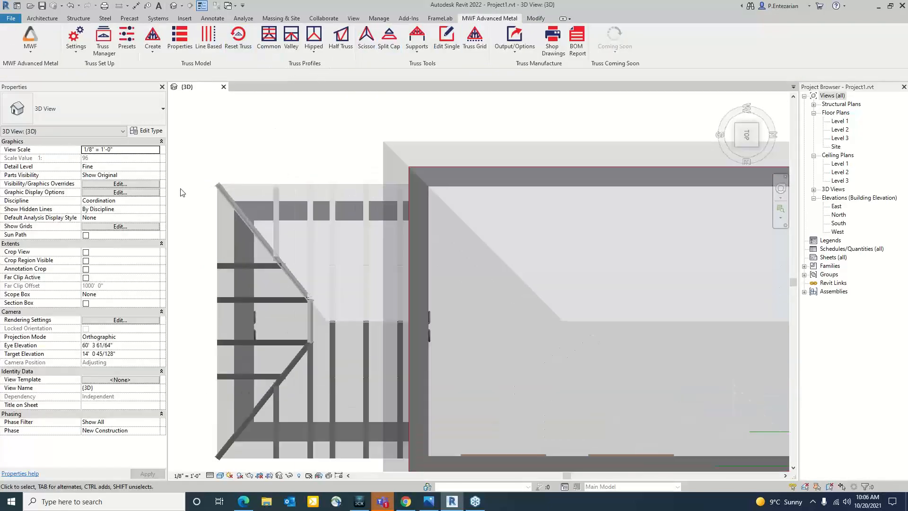
pyautogui.scroll(2, 210, 190)
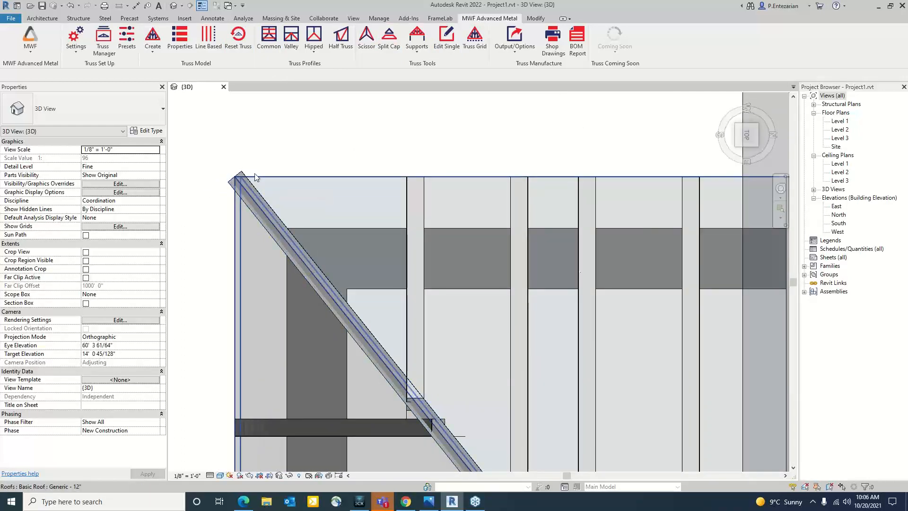
pyautogui.scroll(2, 231, 183)
pyautogui.scroll(2, 231, 182)
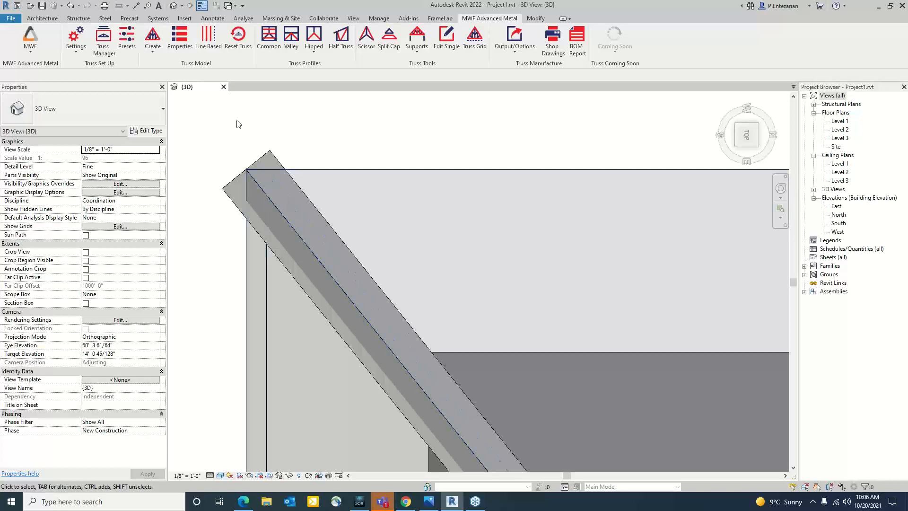
pyautogui.scroll(-5, 272, 136)
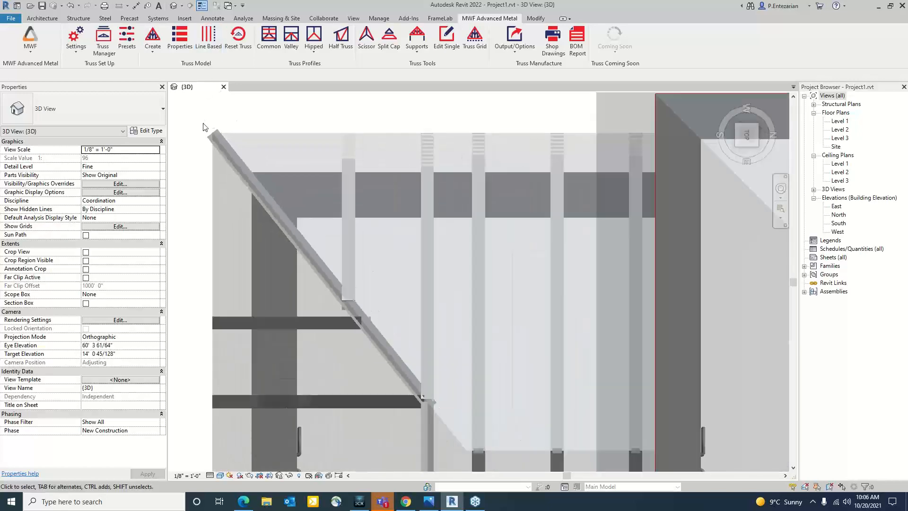
pyautogui.scroll(3, 272, 135)
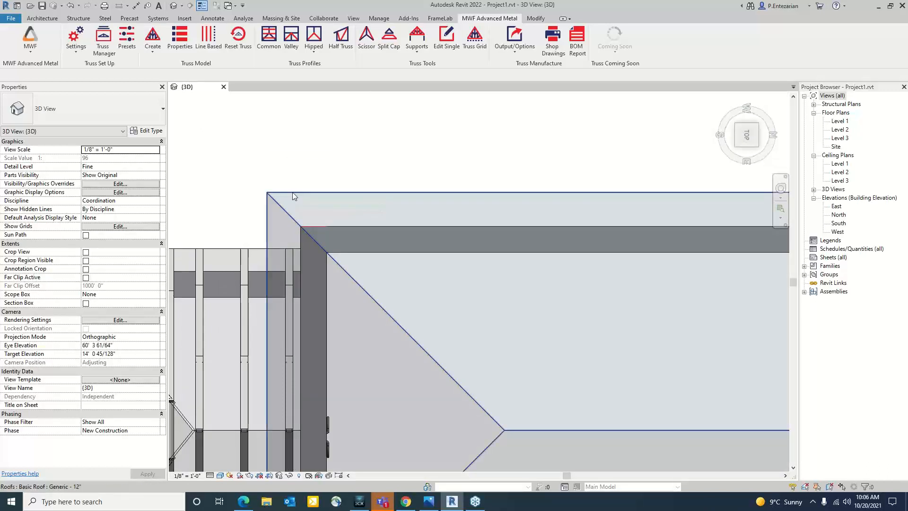
pyautogui.scroll(-5, 366, 204)
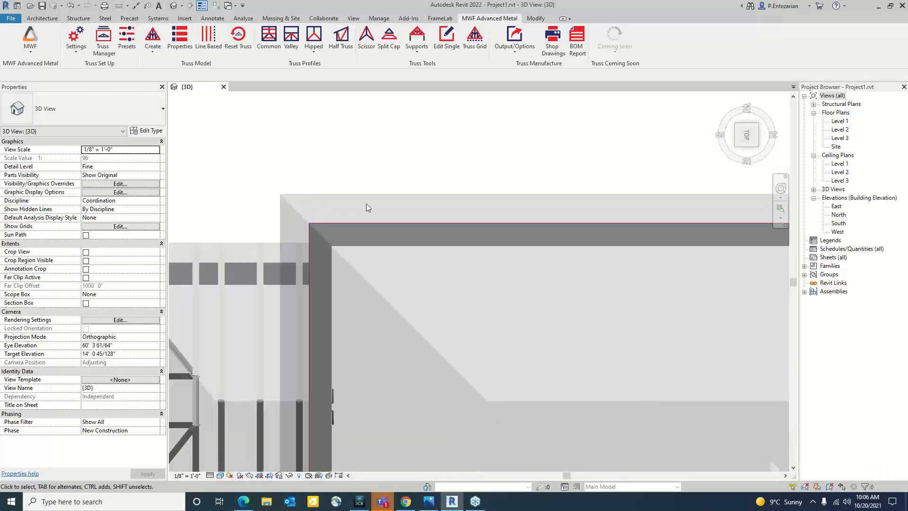
pyautogui.scroll(7, 209, 240)
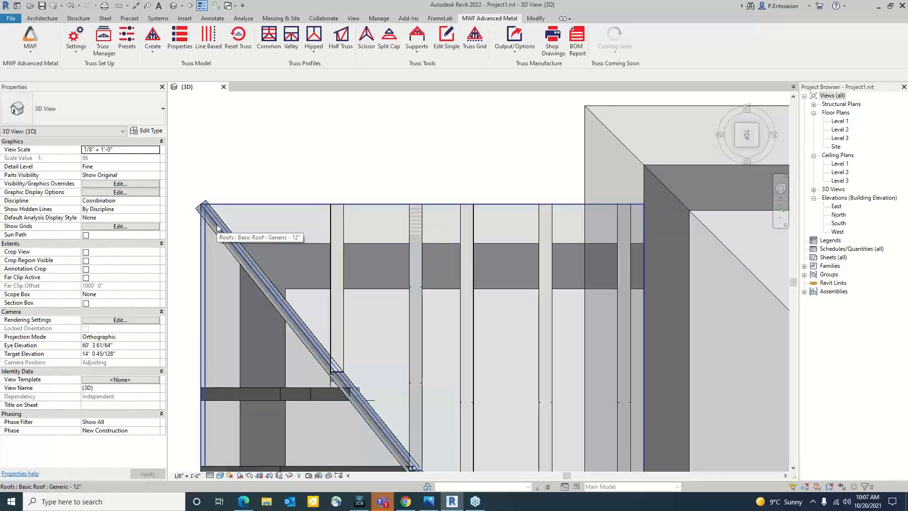
pyautogui.scroll(-4, 217, 224)
pyautogui.scroll(4, 525, 158)
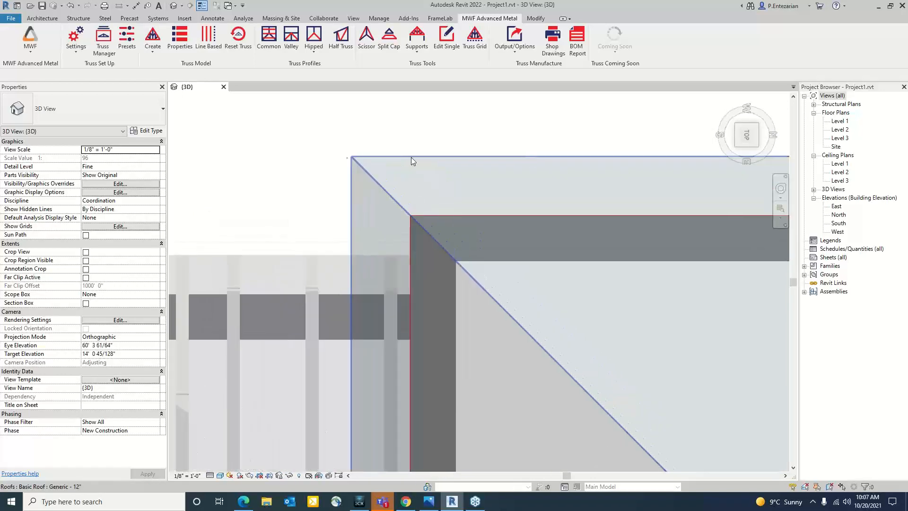
pyautogui.scroll(4, 347, 158)
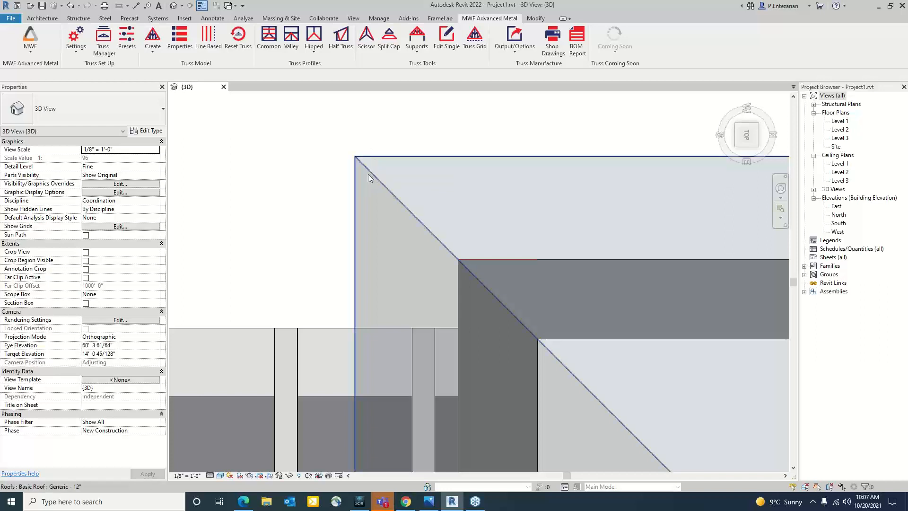
pyautogui.scroll(-4, 368, 175)
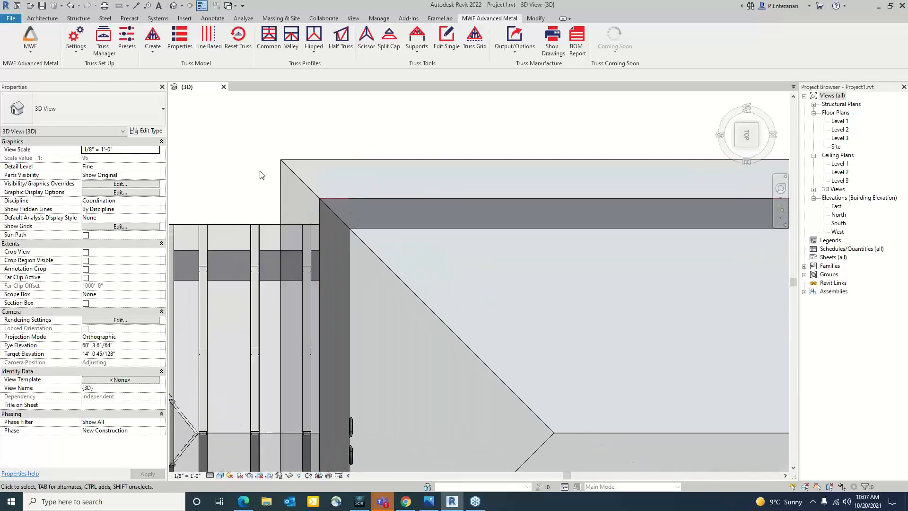
pyautogui.scroll(-3, 338, 193)
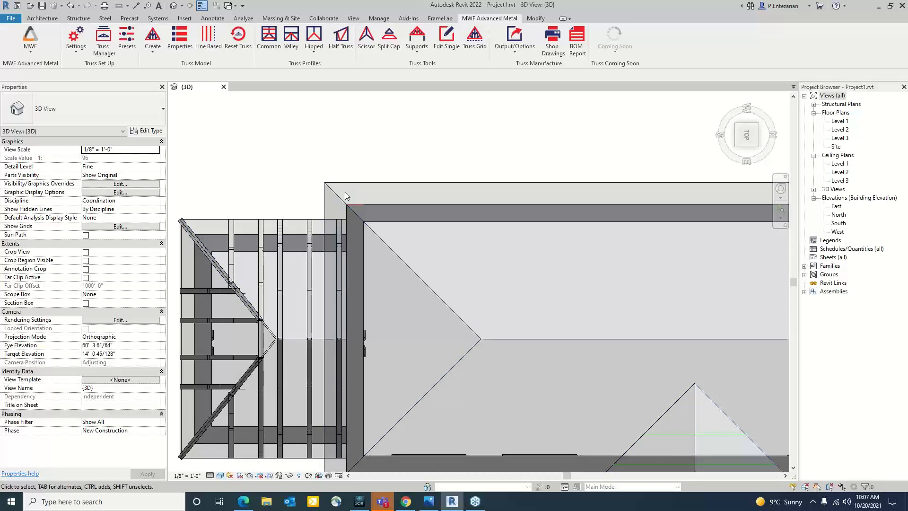
# Step: Draw TCOH model lines just inside the main roof's south and east edges, with their corners on the hip lines
pyautogui.press('l')
pyautogui.press('i')
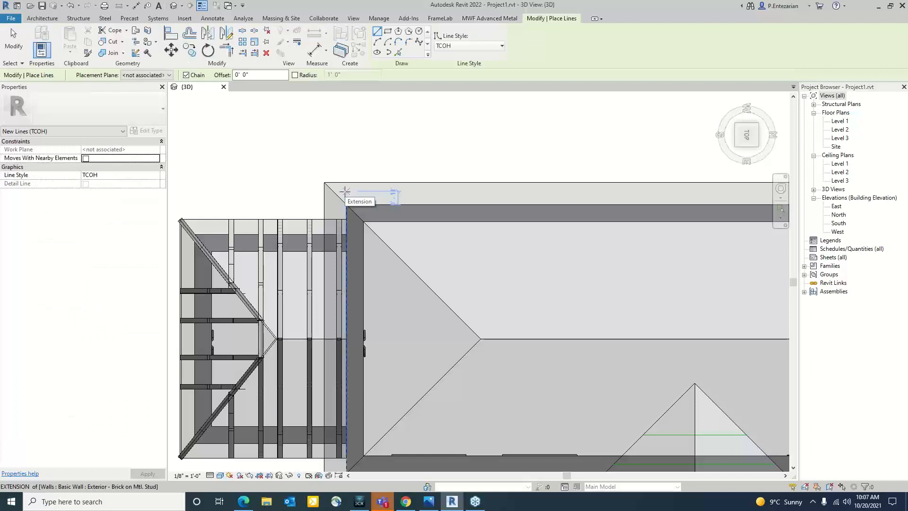
pyautogui.scroll(3, 333, 192)
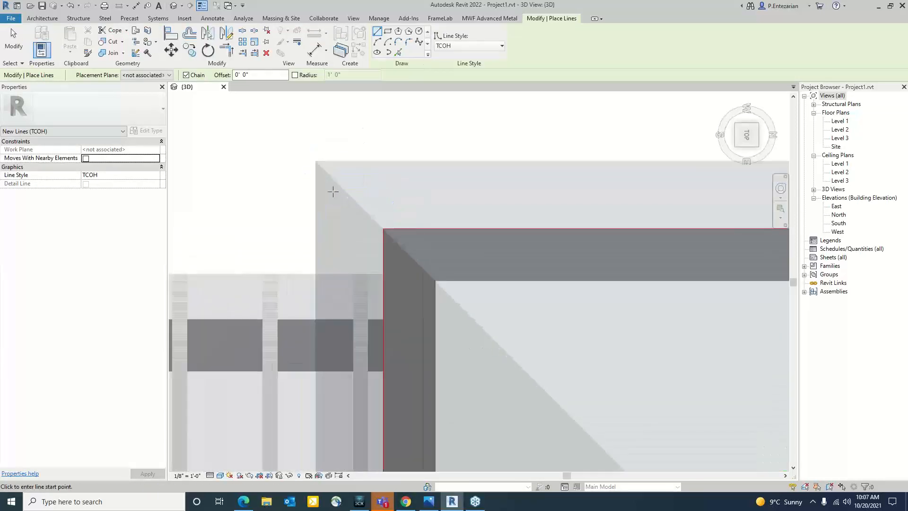
pyautogui.scroll(1, 333, 191)
pyautogui.click(326, 167)
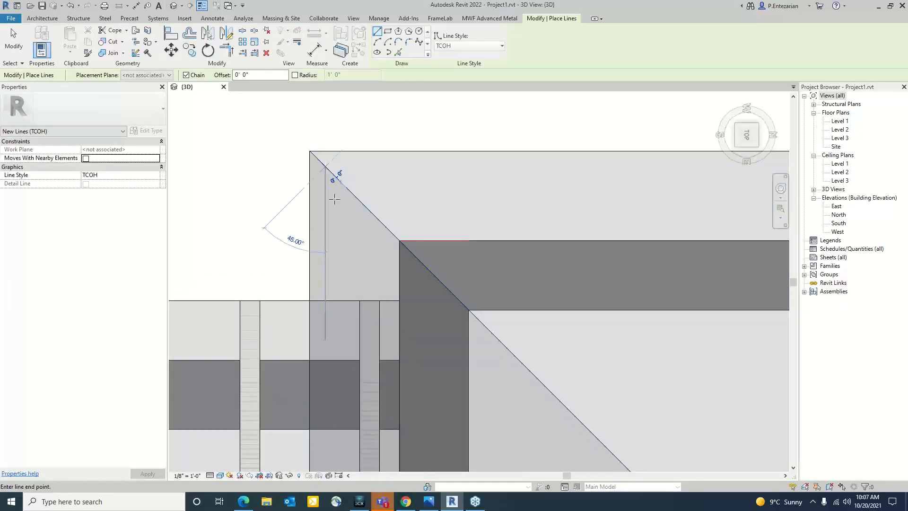
pyautogui.scroll(-5, 334, 199)
pyautogui.scroll(4, 341, 370)
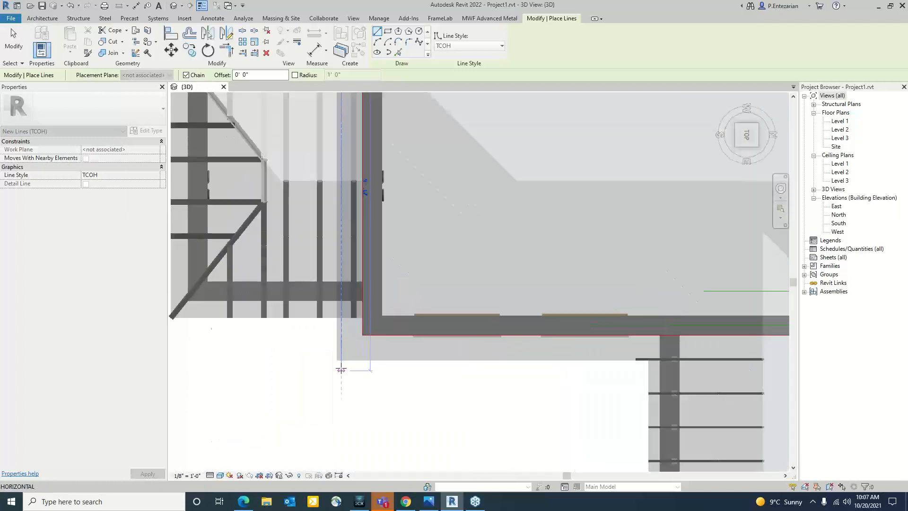
pyautogui.scroll(-4, 325, 366)
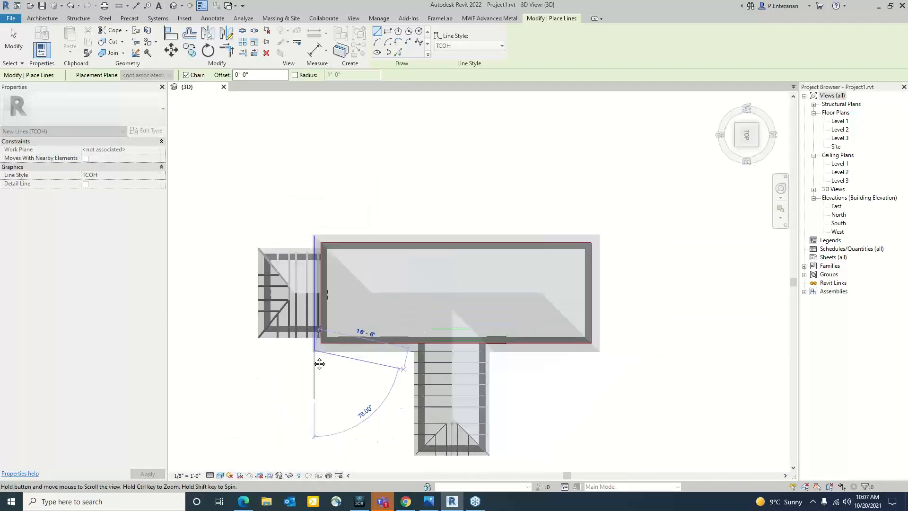
pyautogui.moveTo(319, 364); pyautogui.dragTo(260, 356, button='middle')
pyautogui.scroll(4, 452, 337)
pyautogui.click(459, 337)
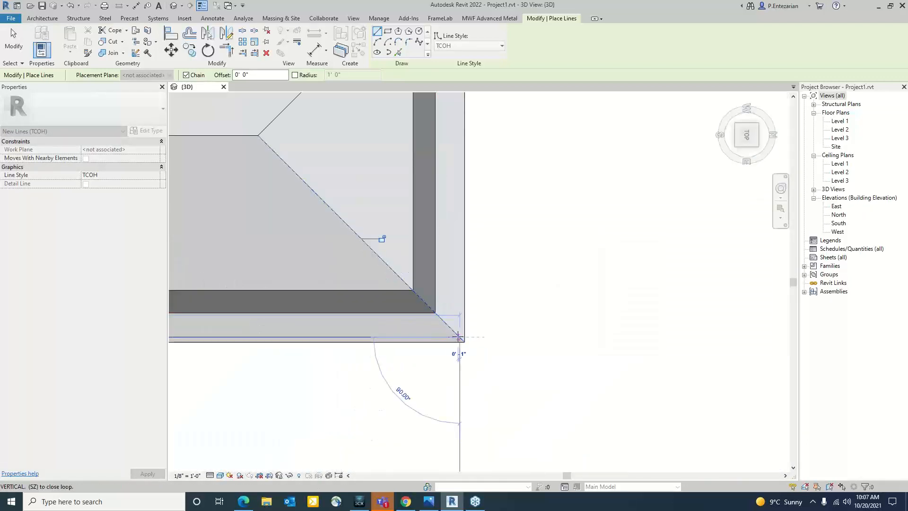
# Step: Continue the TCOH lines just inside the main roof's north and west edges, closing the rectangle at its start point
pyautogui.scroll(-4, 459, 337)
pyautogui.scroll(2, 463, 189)
pyautogui.scroll(2, 465, 127)
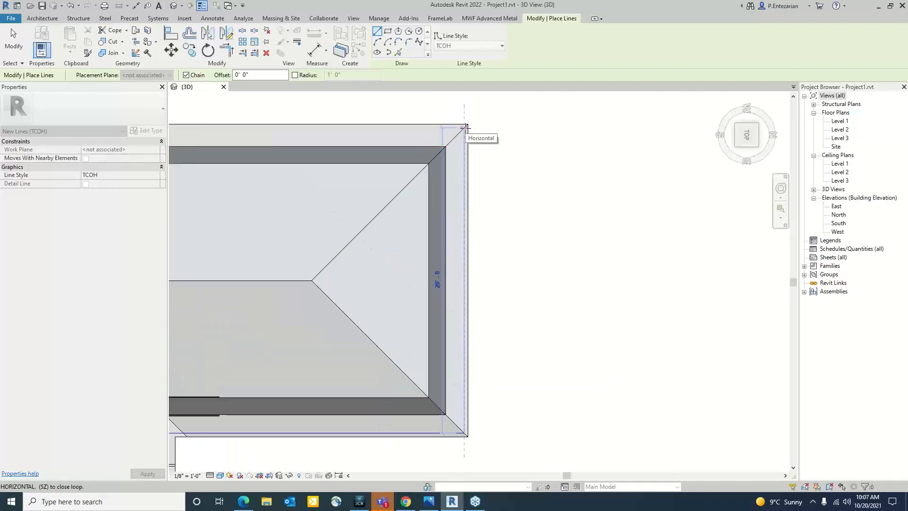
pyautogui.click(465, 127)
pyautogui.scroll(-3, 432, 174)
pyautogui.moveTo(294, 159); pyautogui.dragTo(609, 169, button='middle')
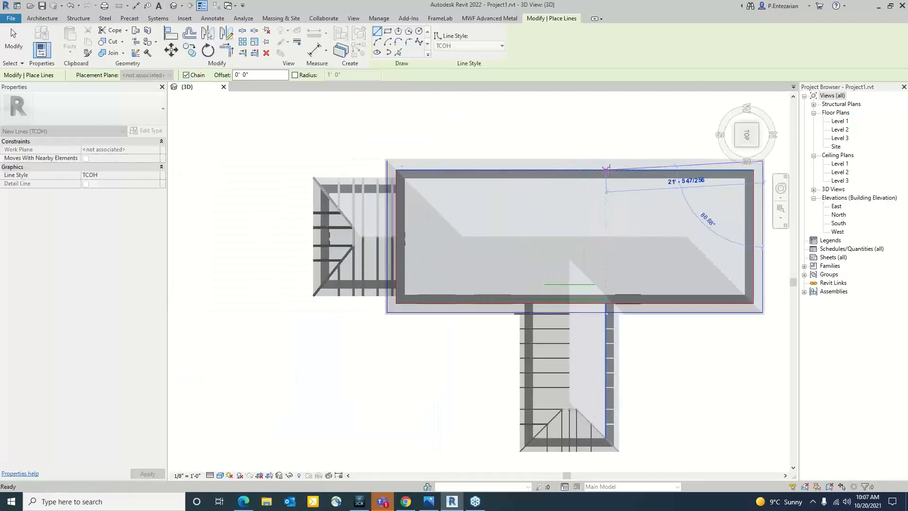
pyautogui.scroll(4, 386, 162)
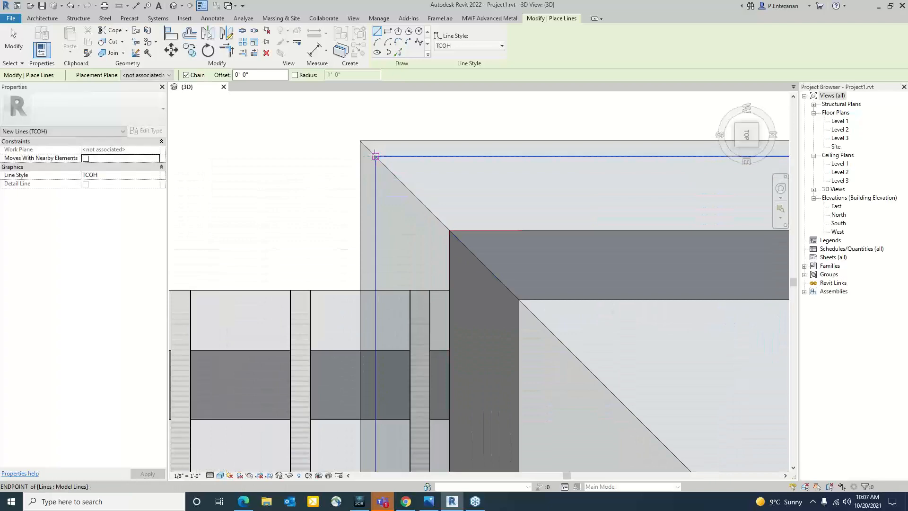
pyautogui.click(375, 154)
pyautogui.press('Escape')
pyautogui.press('Escape')
pyautogui.scroll(-5, 303, 160)
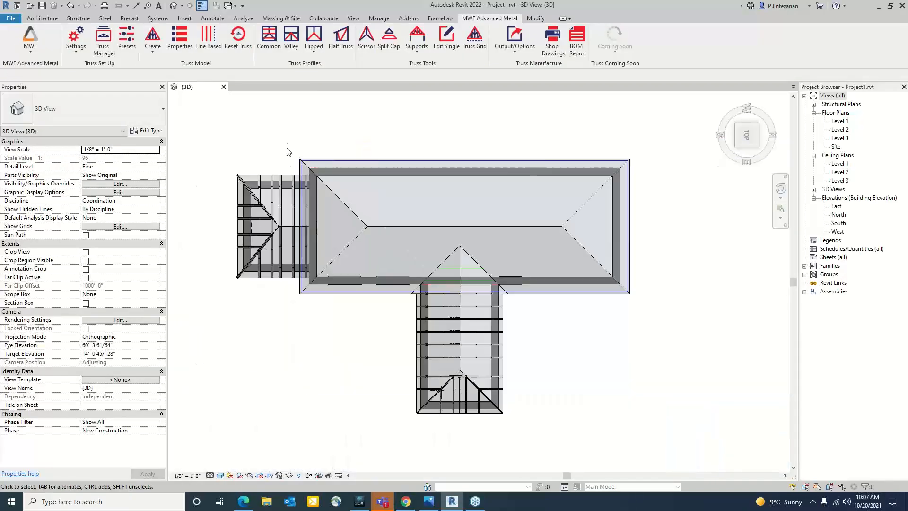
# Step: Filter a selection of the main roof area down to Lines (TCOH) and temporarily isolate those lines in the view
pyautogui.moveTo(649, 330); pyautogui.dragTo(658, 382)
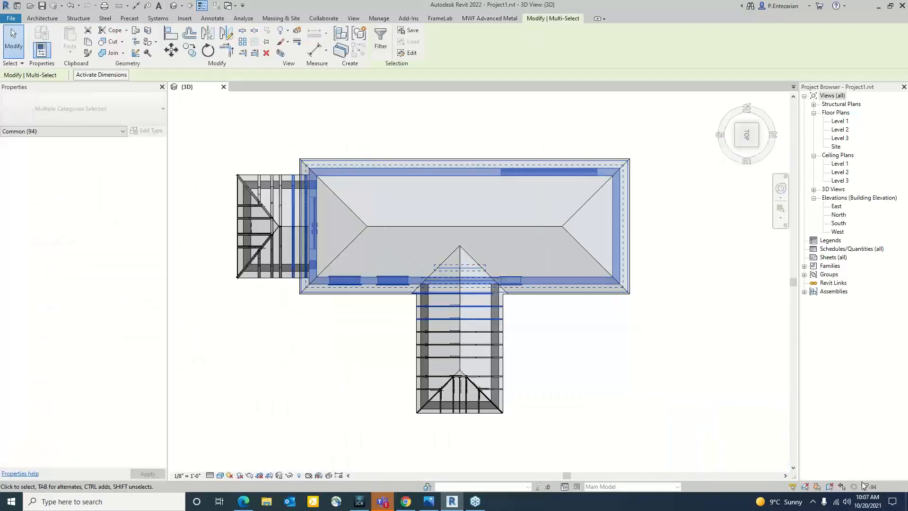
pyautogui.click(866, 486)
pyautogui.click(515, 204)
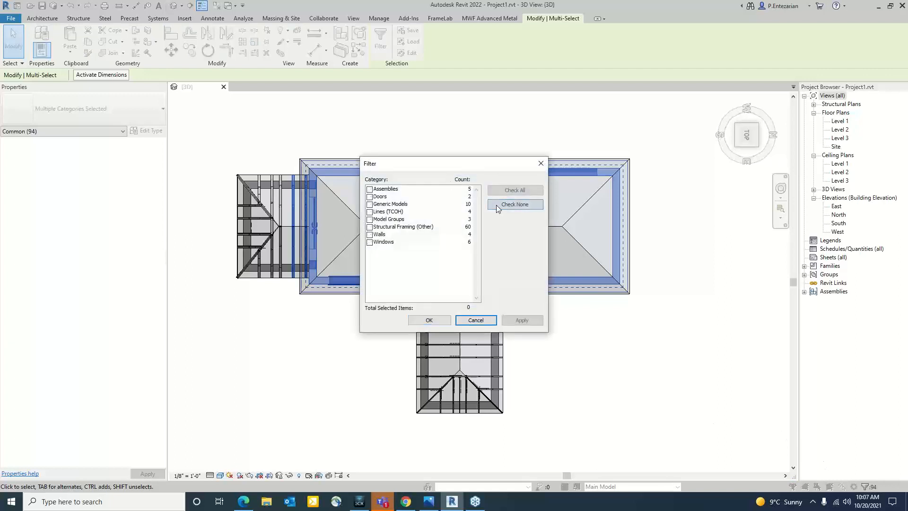
pyautogui.click(370, 212)
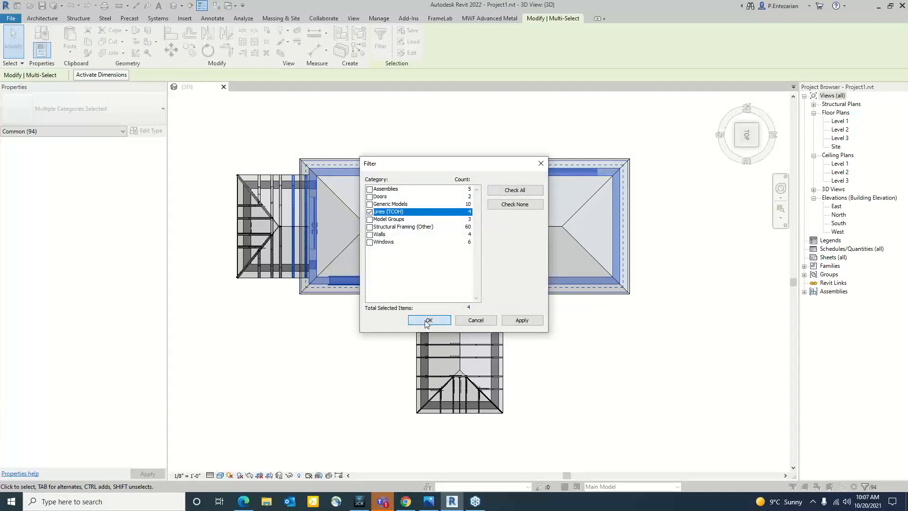
pyautogui.click(427, 322)
pyautogui.press('h')
pyautogui.press('i')
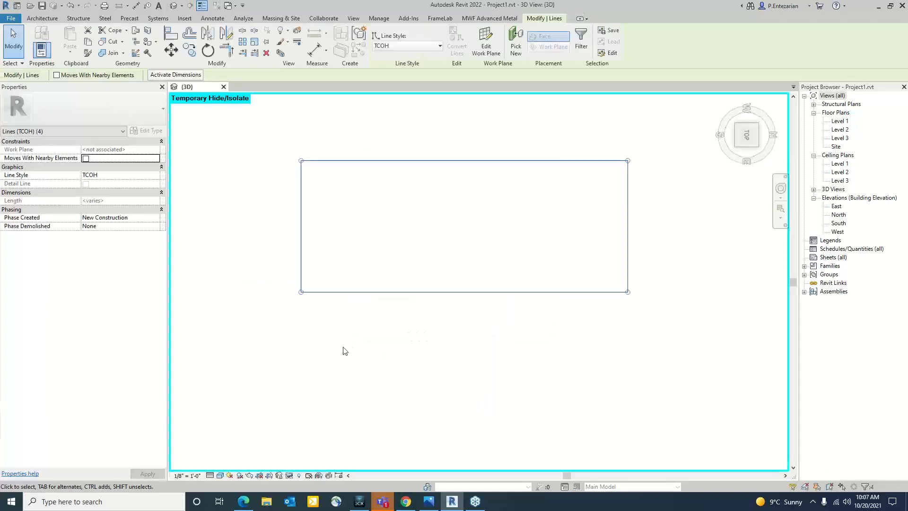
# Step: Group the isolated TCOH lines as a model group named TCOH 02 and reset the temporary isolation
pyautogui.click(344, 348)
pyautogui.scroll(-5, 344, 348)
pyautogui.moveTo(379, 328); pyautogui.dragTo(350, 327, button='middle')
pyautogui.scroll(2, 335, 282)
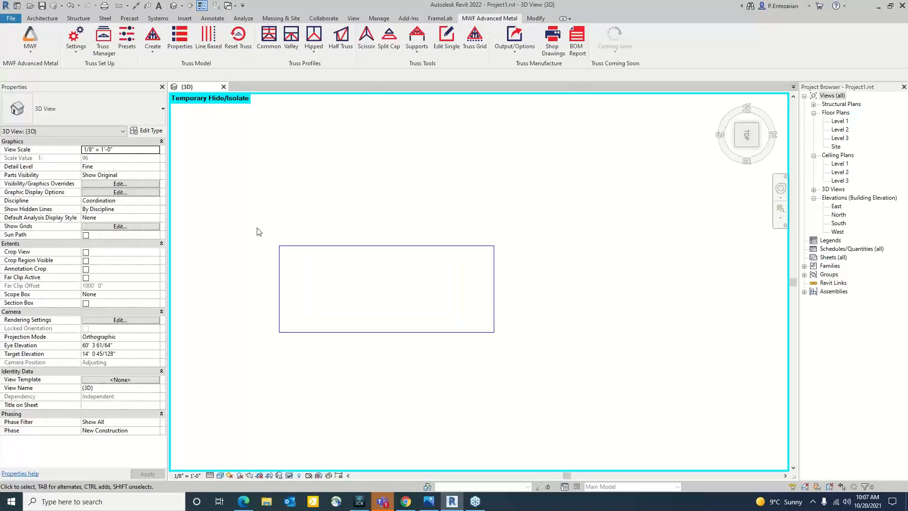
pyautogui.moveTo(257, 231); pyautogui.dragTo(535, 349)
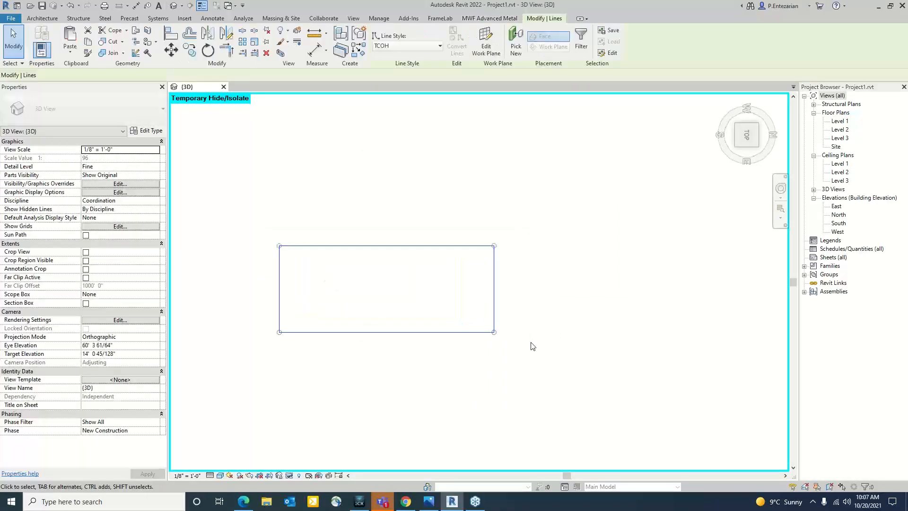
pyautogui.click(358, 43)
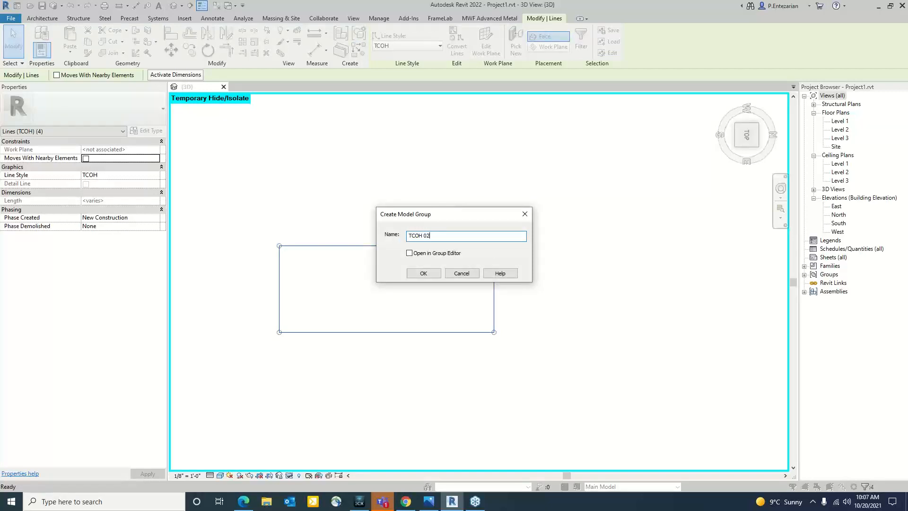
pyautogui.click(424, 274)
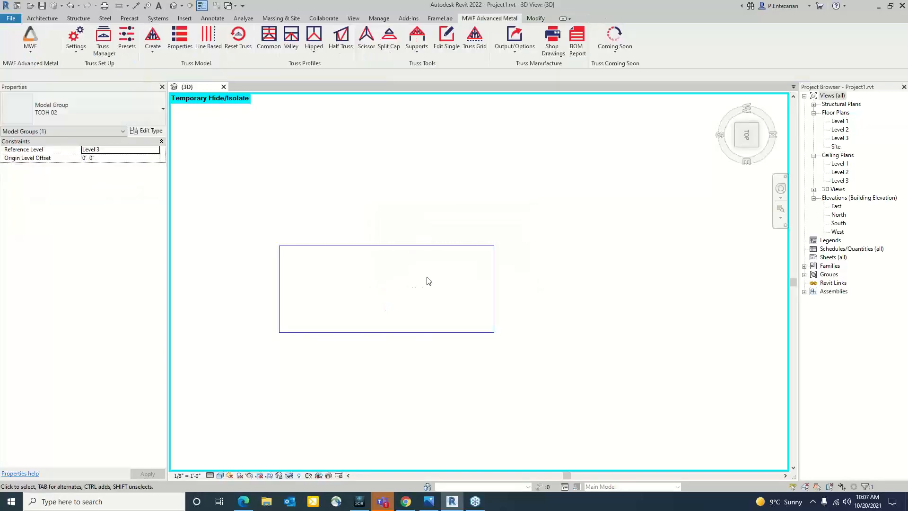
pyautogui.click(428, 281)
pyautogui.press('h')
pyautogui.press('r')
pyautogui.scroll(6, 346, 285)
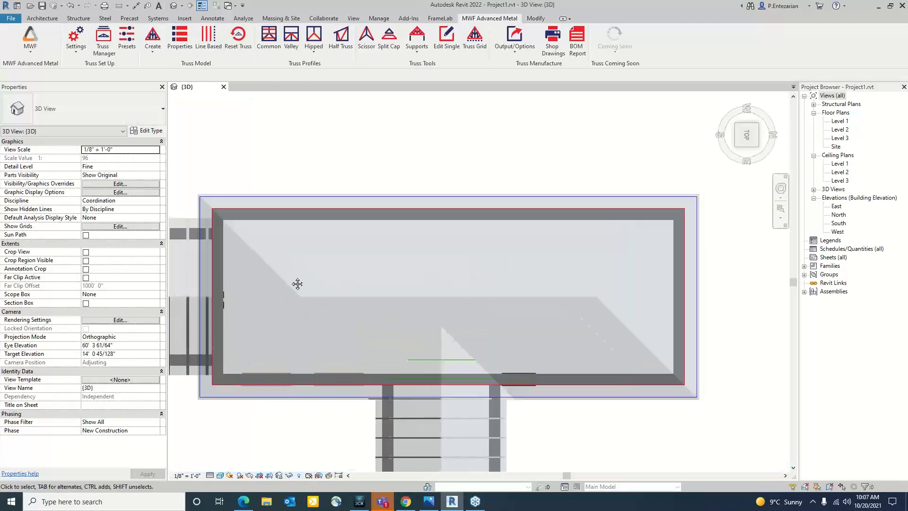
# Step: Assign the model group TCOH 02 as the TCOH lines in the line-based Truss Profile Generation settings
pyautogui.click(209, 41)
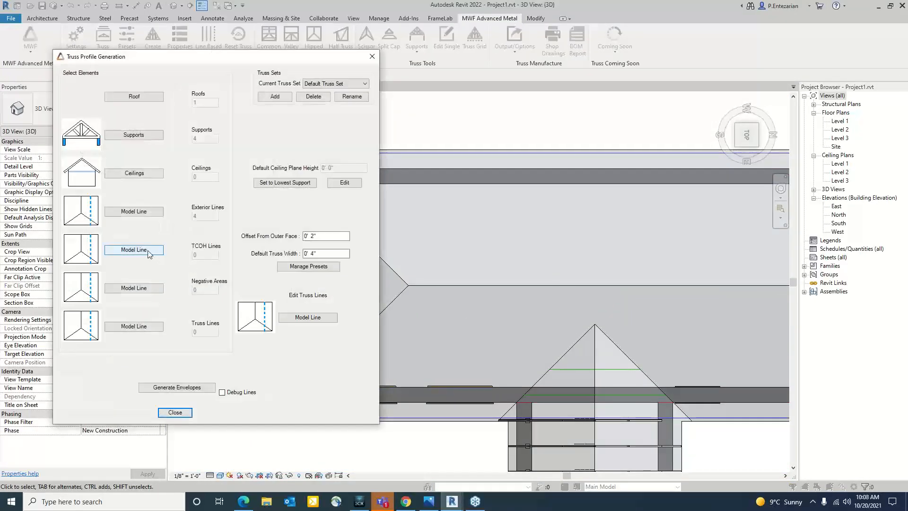
pyautogui.click(149, 254)
pyautogui.scroll(4, 312, 160)
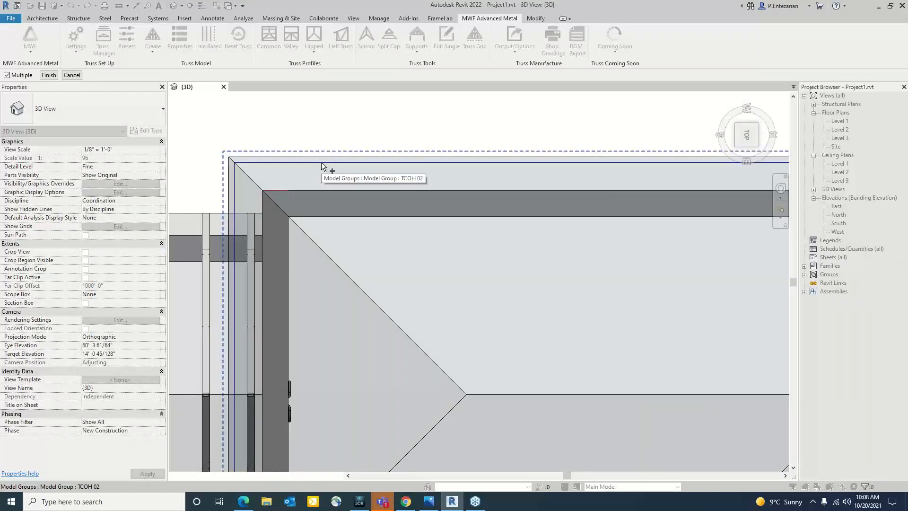
pyautogui.click(322, 163)
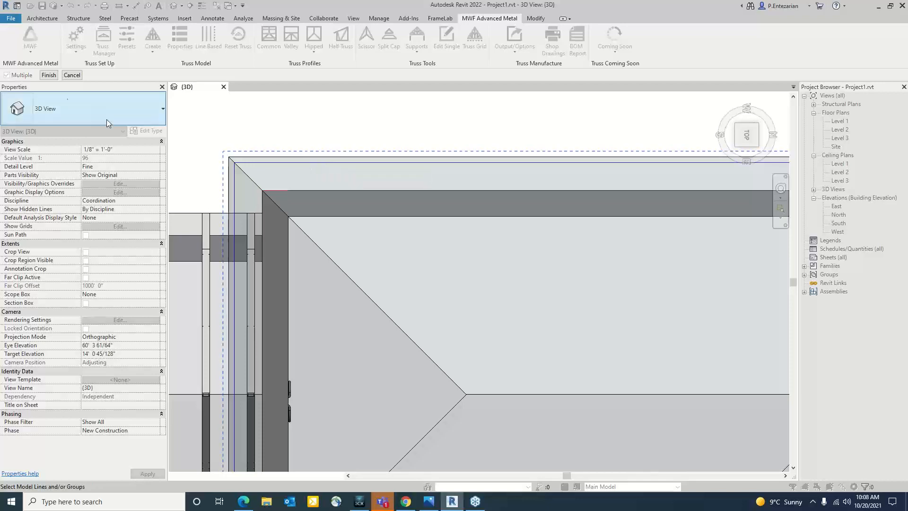
pyautogui.click(48, 75)
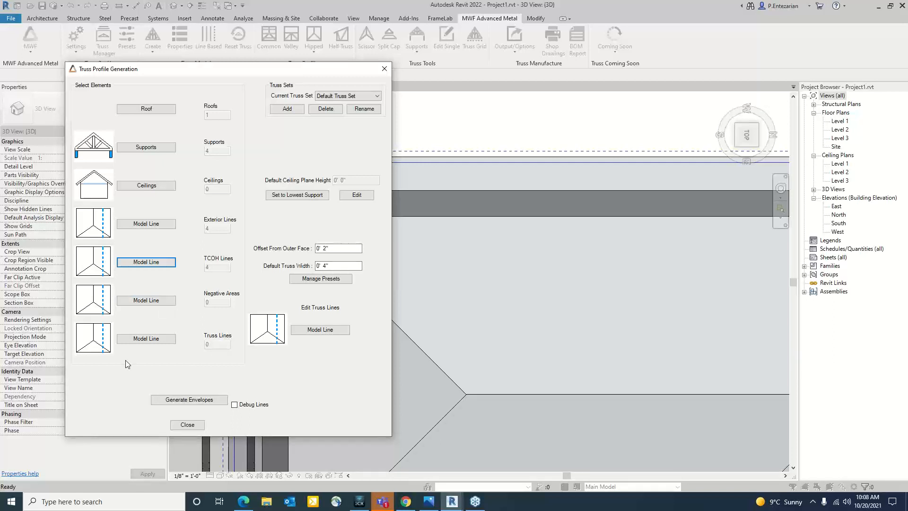
pyautogui.click(186, 424)
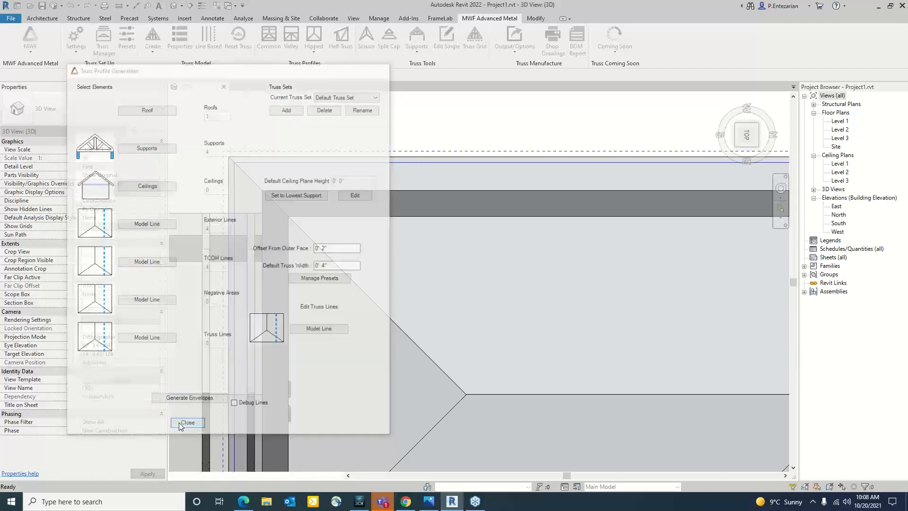
pyautogui.scroll(-5, 251, 223)
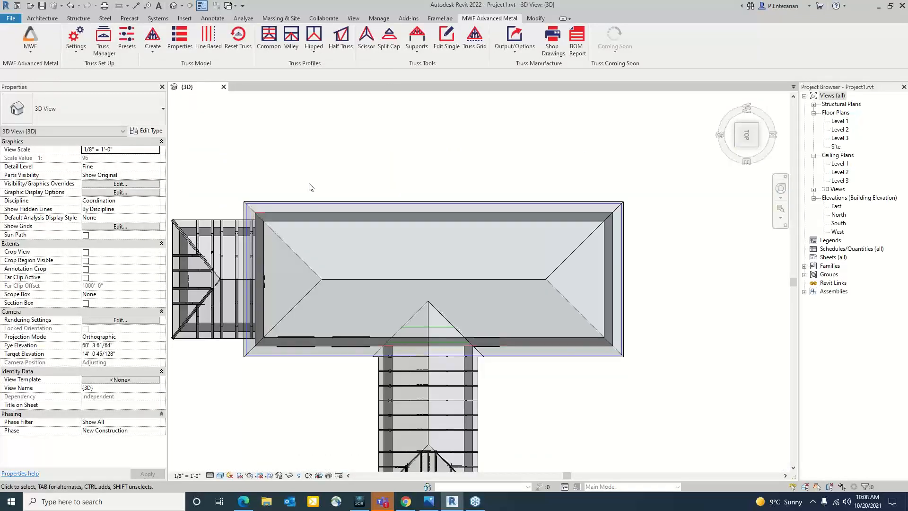
# Step: Draw a Truss Lines model line through the ridge's south end, spanning from the west TCOH line to the east one
pyautogui.press('l')
pyautogui.press('i')
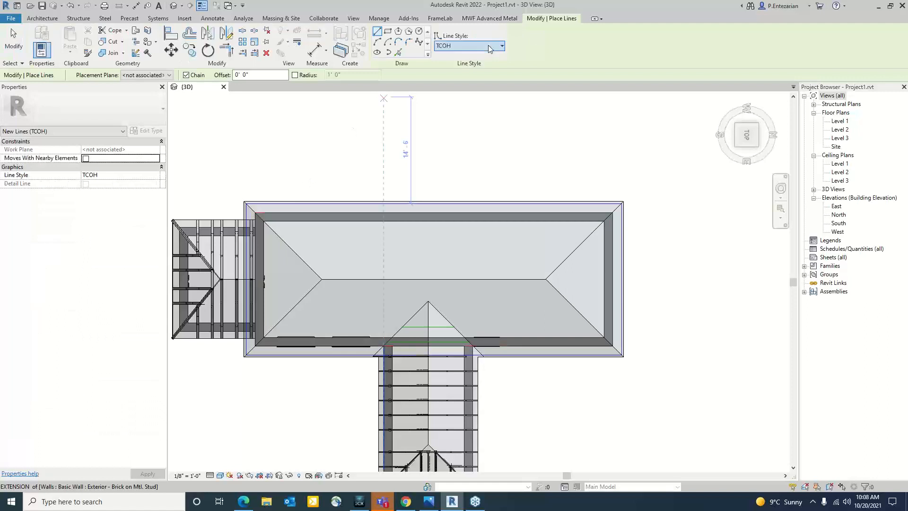
pyautogui.click(489, 49)
pyautogui.click(453, 186)
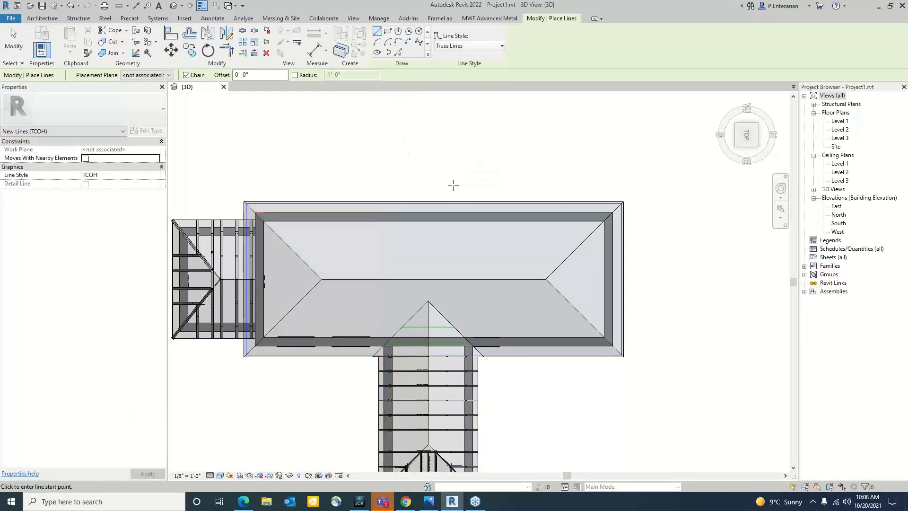
pyautogui.scroll(2, 319, 308)
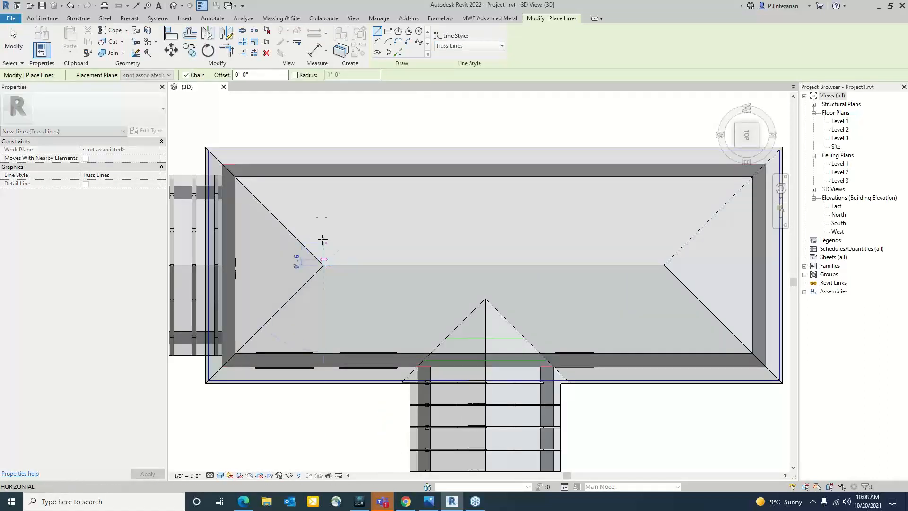
pyautogui.click(323, 150)
pyautogui.press('Escape')
pyautogui.press('Escape')
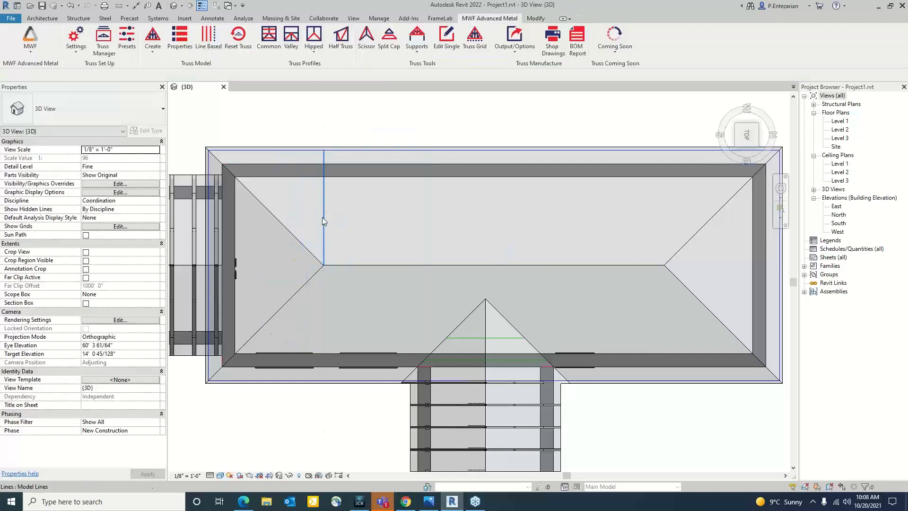
pyautogui.click(323, 217)
pyautogui.moveTo(324, 266); pyautogui.dragTo(318, 381)
pyautogui.click(324, 429)
# Step: Copy the ridge-end truss line northward twice at 2' spacing
pyautogui.press('c')
pyautogui.press('o')
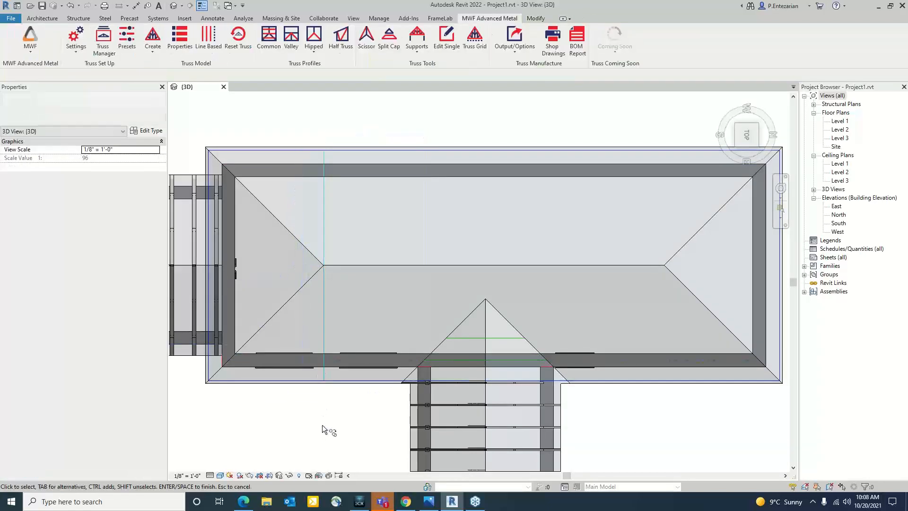
pyautogui.scroll(2, 320, 388)
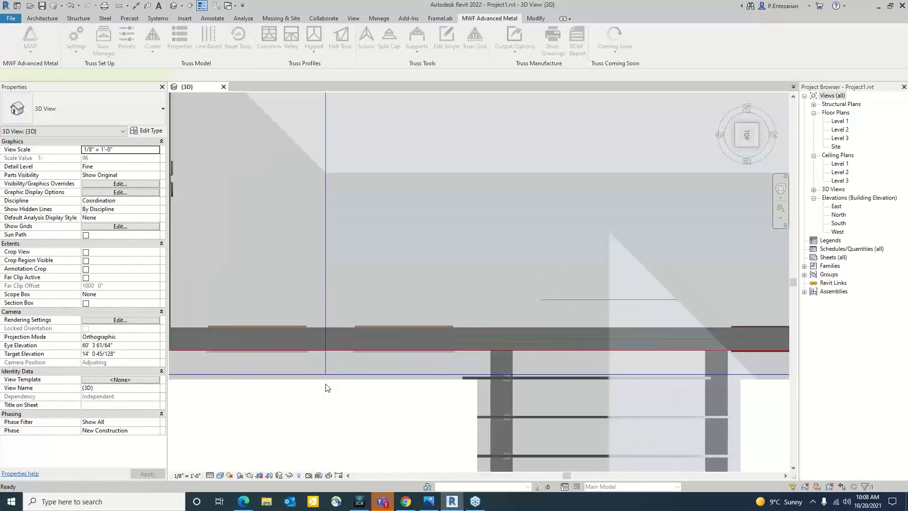
pyautogui.click(325, 379)
pyautogui.press('Return')
pyautogui.click(327, 378)
pyautogui.scroll(2, 332, 380)
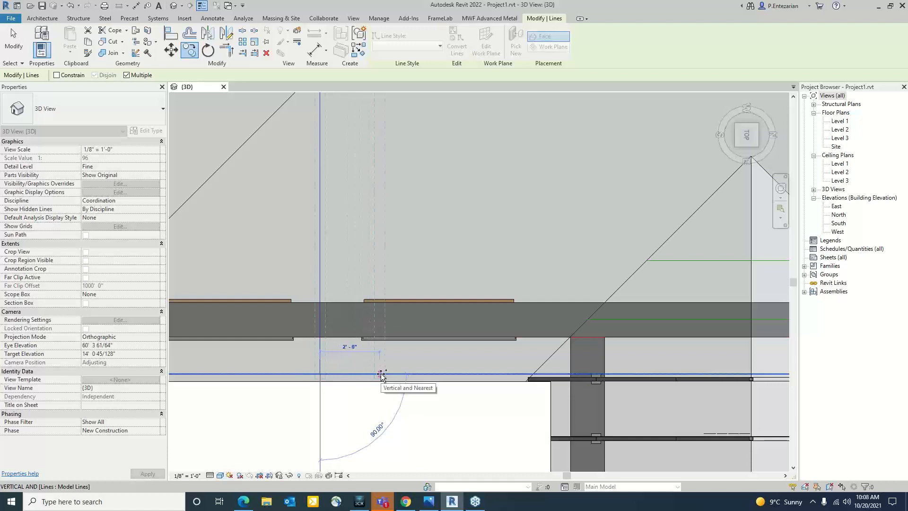
pyautogui.write('2')
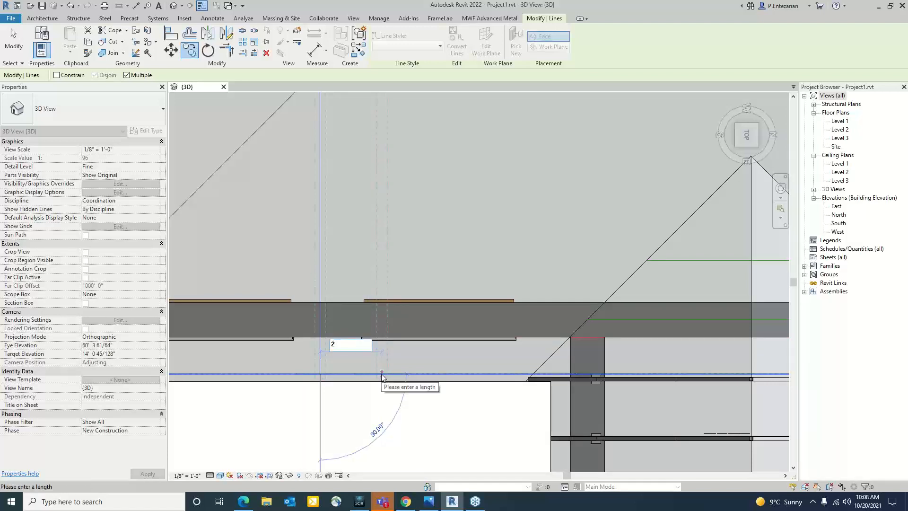
pyautogui.press('Return')
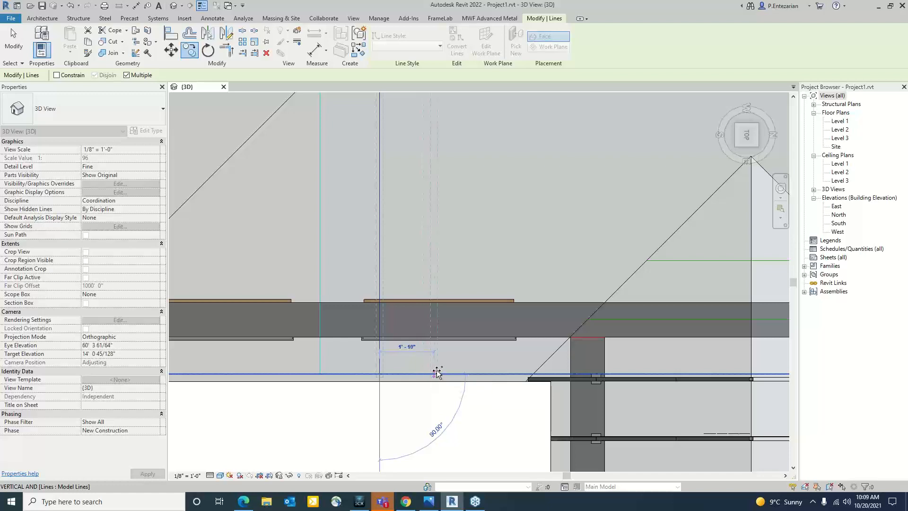
pyautogui.write('2')
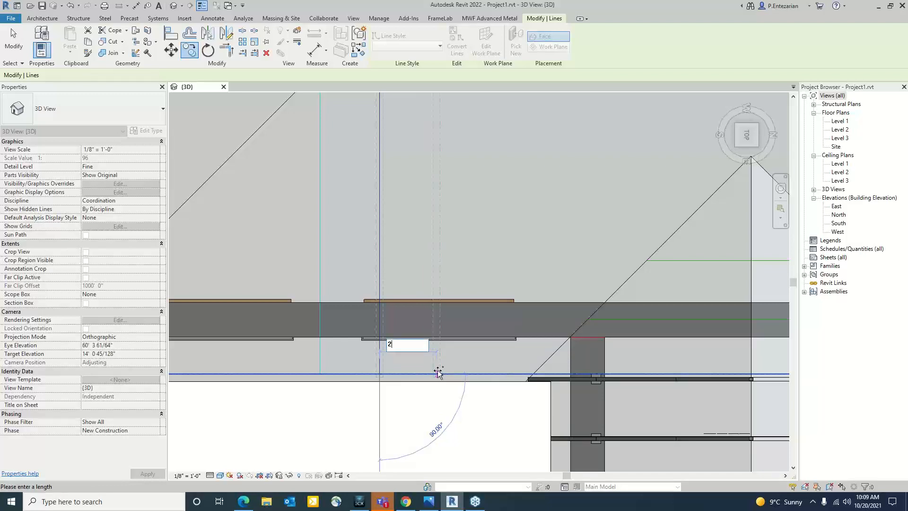
pyautogui.press('Return')
pyautogui.write('2')
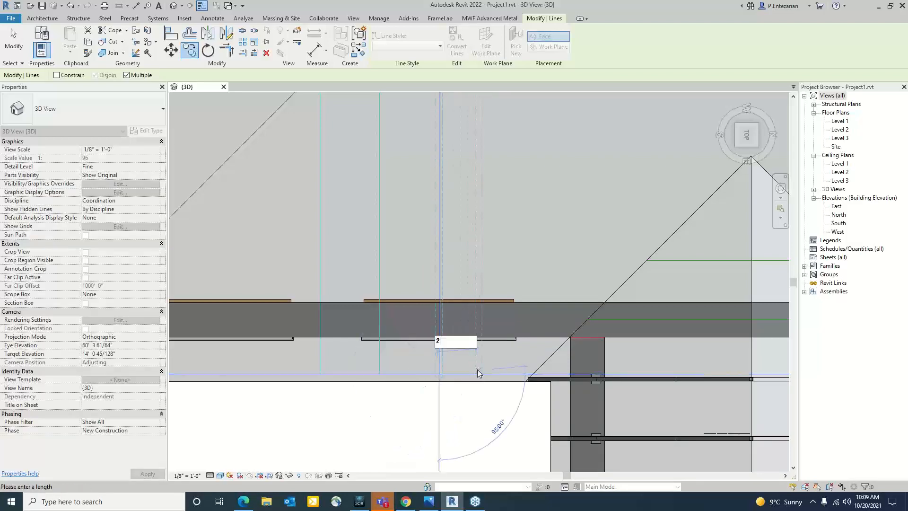
pyautogui.press('Return')
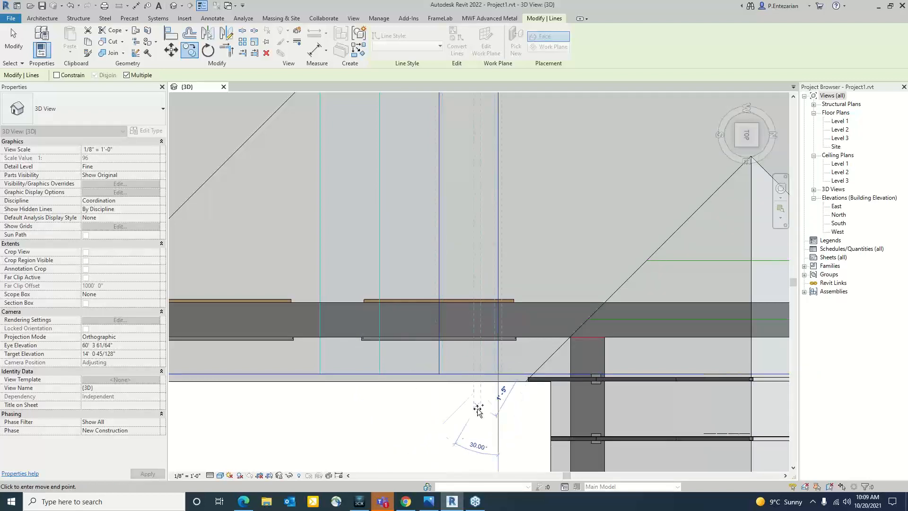
pyautogui.press('Escape')
pyautogui.press('Escape')
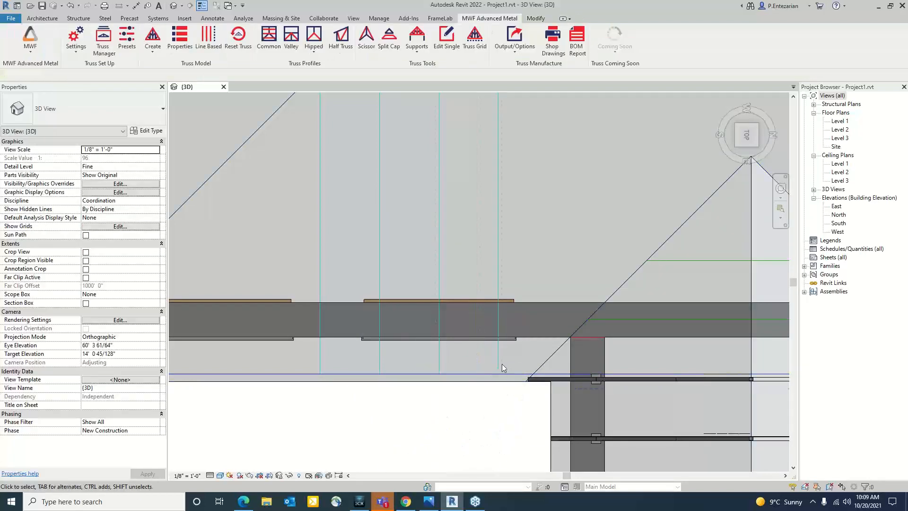
pyautogui.click(499, 365)
pyautogui.press('Delete')
# Step: Copy the northernmost truss line 2' farther north, perpendicular to the line
pyautogui.click(440, 360)
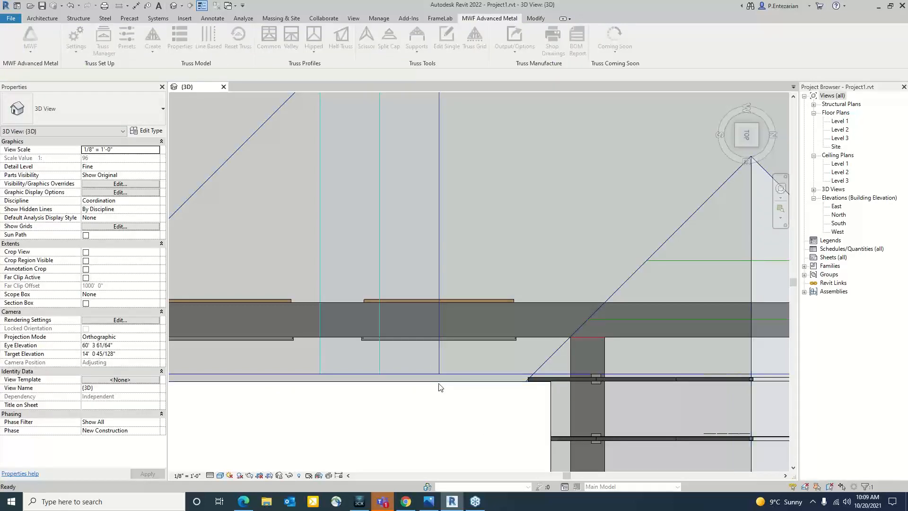
pyautogui.press('c')
pyautogui.press('o')
pyautogui.click(440, 377)
pyautogui.write('2')
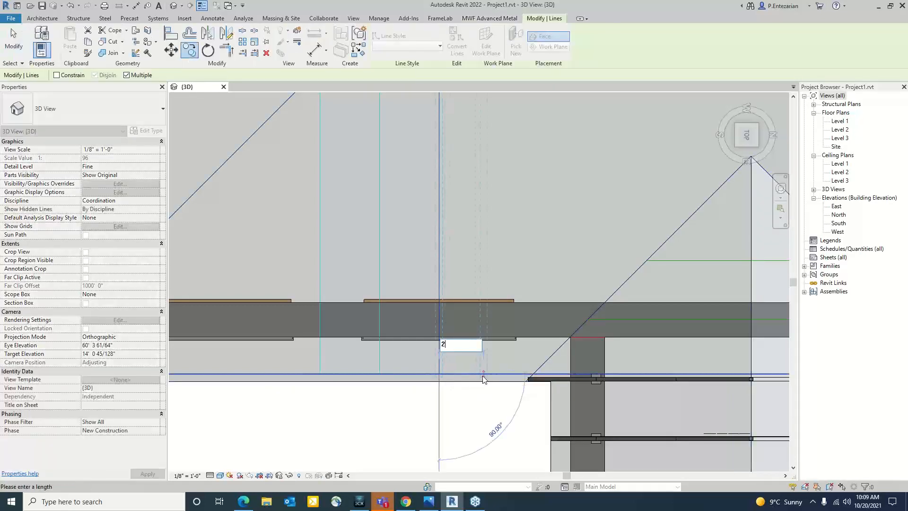
pyautogui.press('Return')
pyautogui.scroll(-3, 477, 416)
pyautogui.press('Escape')
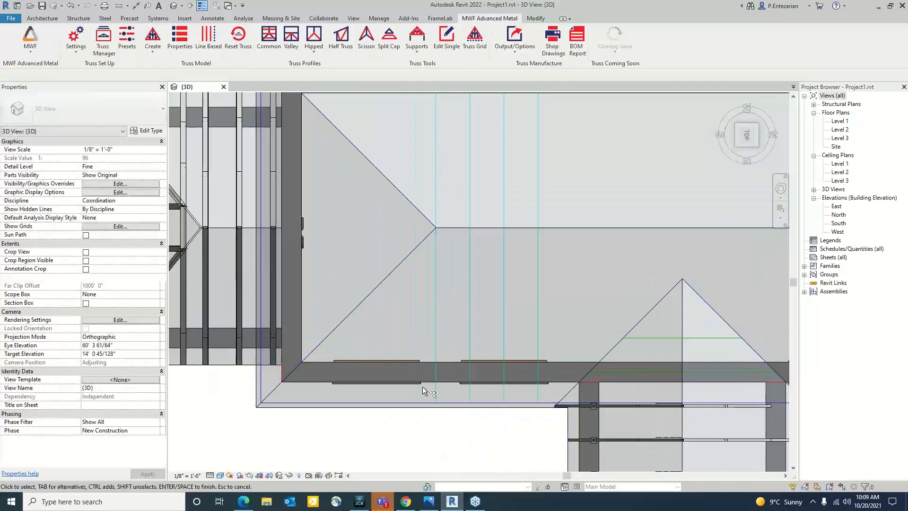
# Step: Copy the truss line at the ridge's south end once toward the south, about 2' away
pyautogui.click(437, 405)
pyautogui.press('c')
pyautogui.press('o')
pyautogui.click(436, 404)
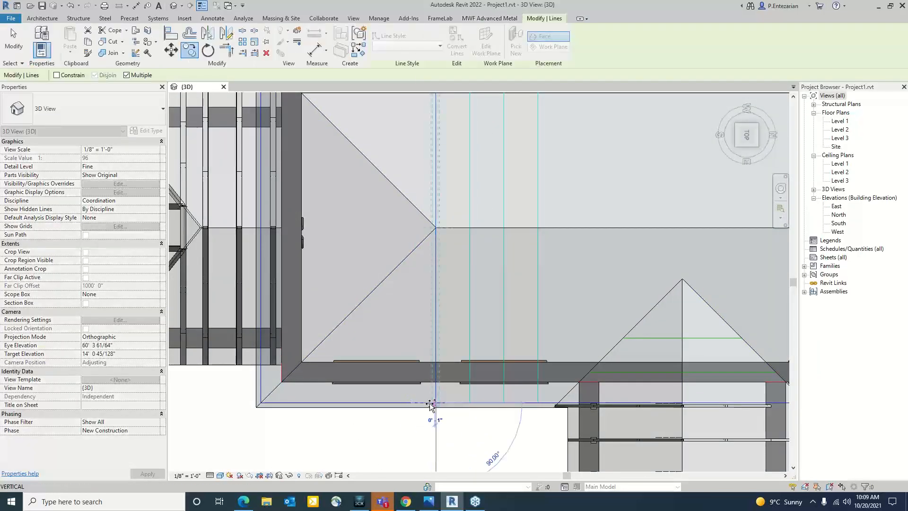
pyautogui.click(403, 405)
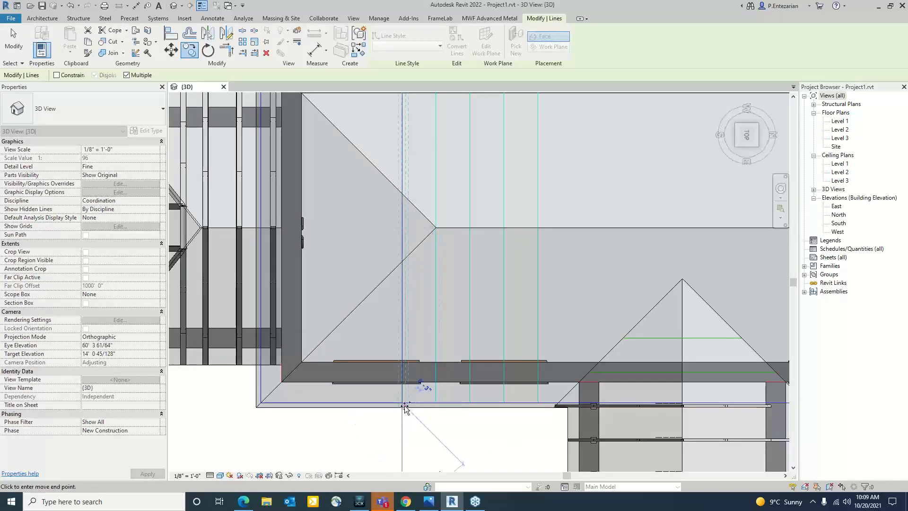
pyautogui.scroll(-2, 390, 413)
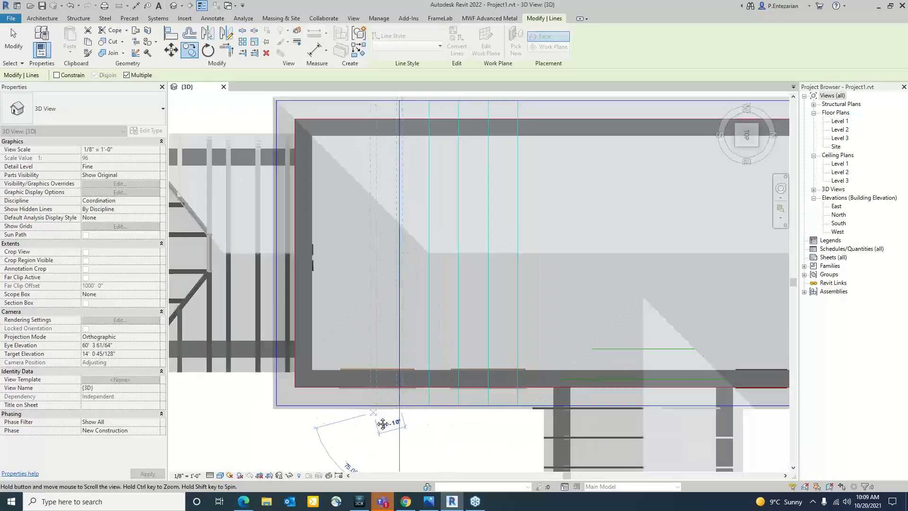
pyautogui.press('Escape')
pyautogui.press('Escape')
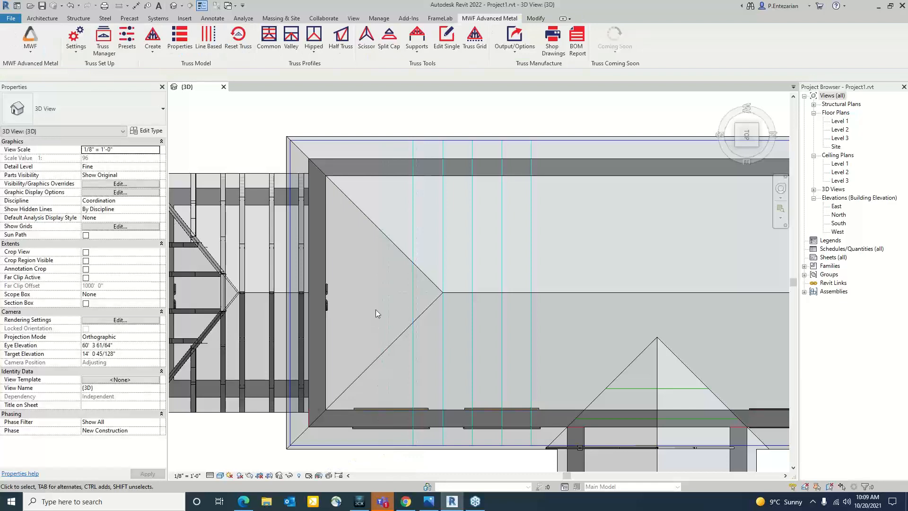
# Step: Draw two diagonal Truss Lines along the south hips, from the southernmost truss line to the southwest and southeast TCOH corners
pyautogui.press('l')
pyautogui.press('i')
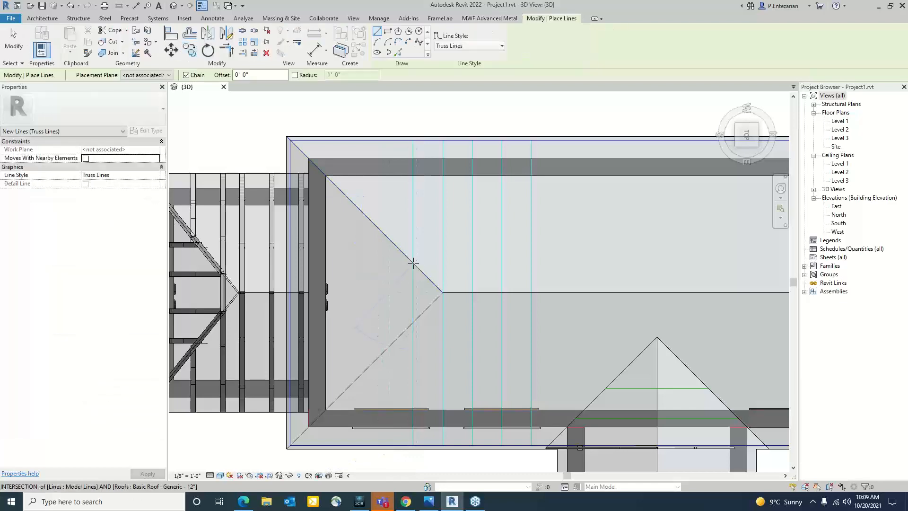
pyautogui.click(414, 264)
pyautogui.click(289, 140)
pyautogui.press('Escape')
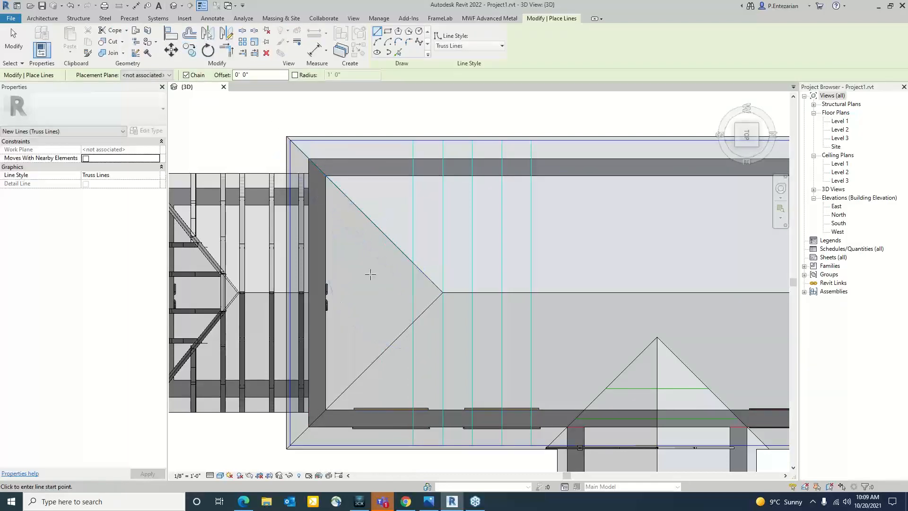
pyautogui.click(413, 322)
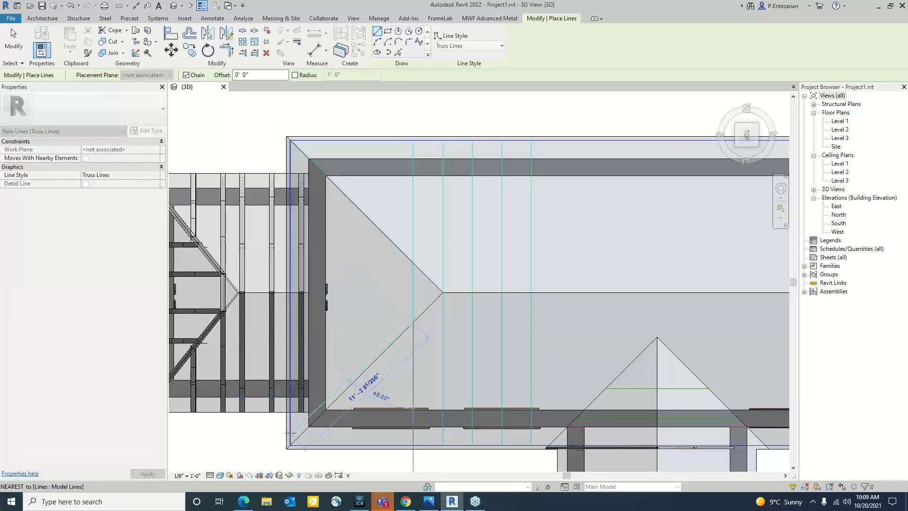
pyautogui.click(290, 445)
pyautogui.press('Escape')
pyautogui.scroll(6, 406, 255)
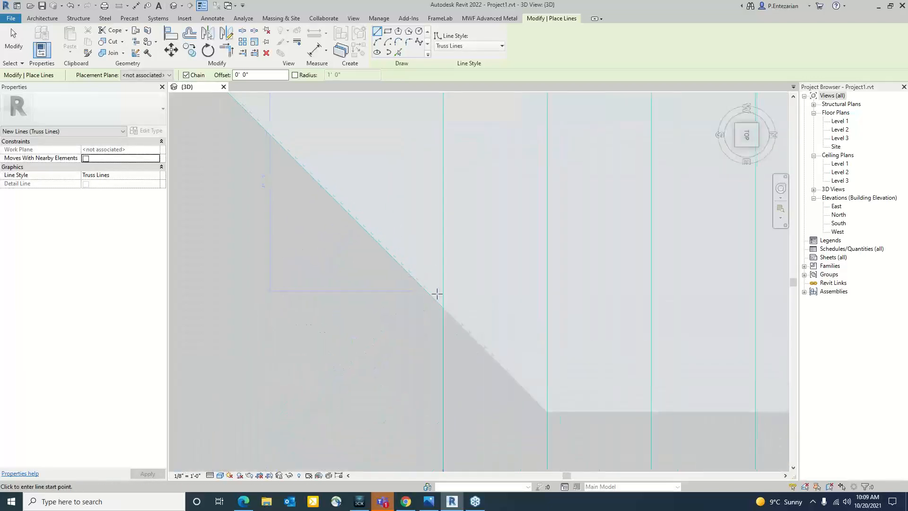
pyautogui.press('Escape')
pyautogui.scroll(-5, 433, 325)
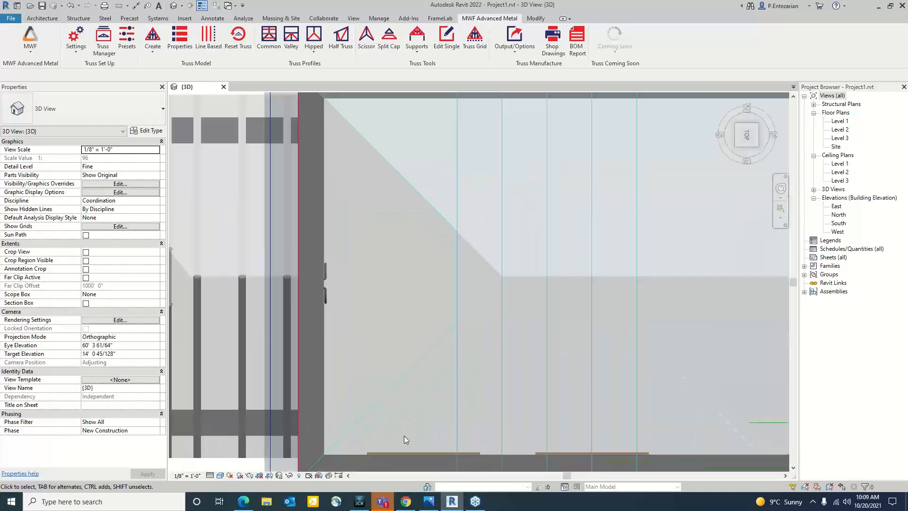
pyautogui.moveTo(432, 325); pyautogui.dragTo(411, 328, button='middle')
pyautogui.scroll(-6, 411, 328)
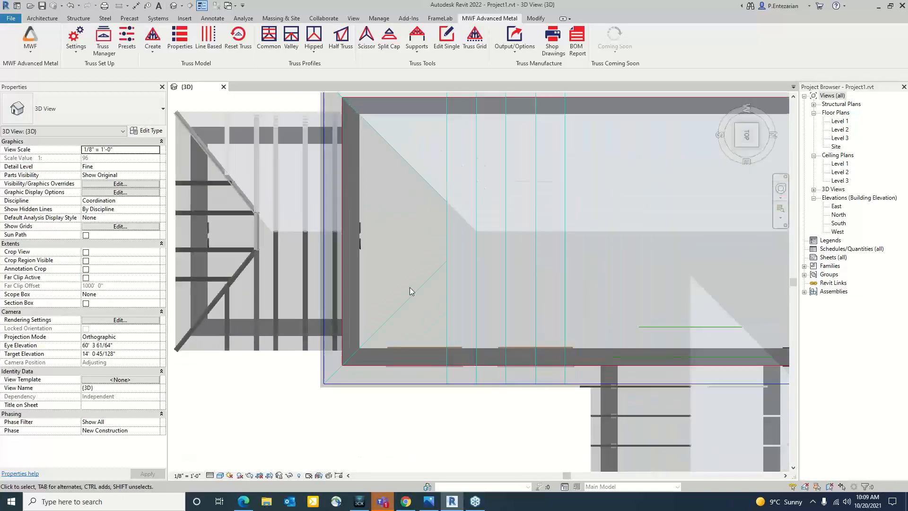
# Step: Draw two Truss Lines at 2' spacing from the west TCOH line to the southwest hip, south of the existing truss lines
pyautogui.press('l')
pyautogui.press('i')
pyautogui.scroll(3, 406, 163)
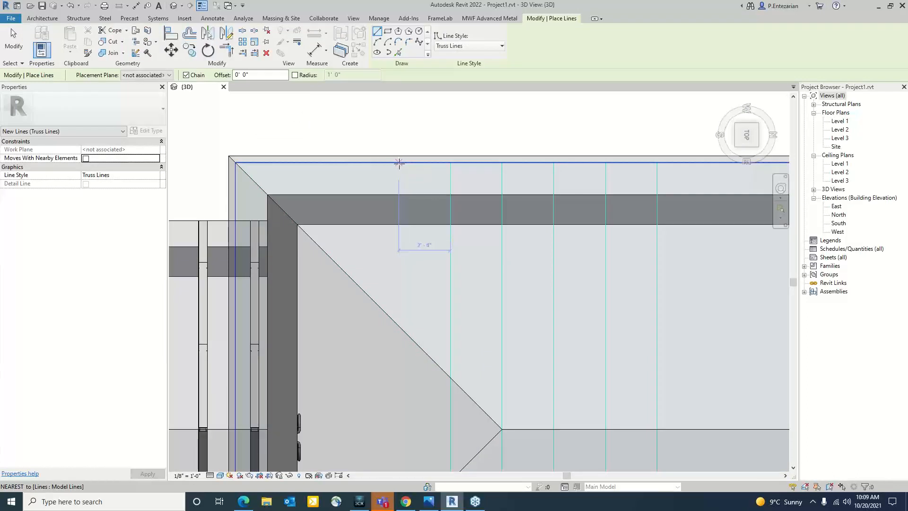
pyautogui.click(399, 163)
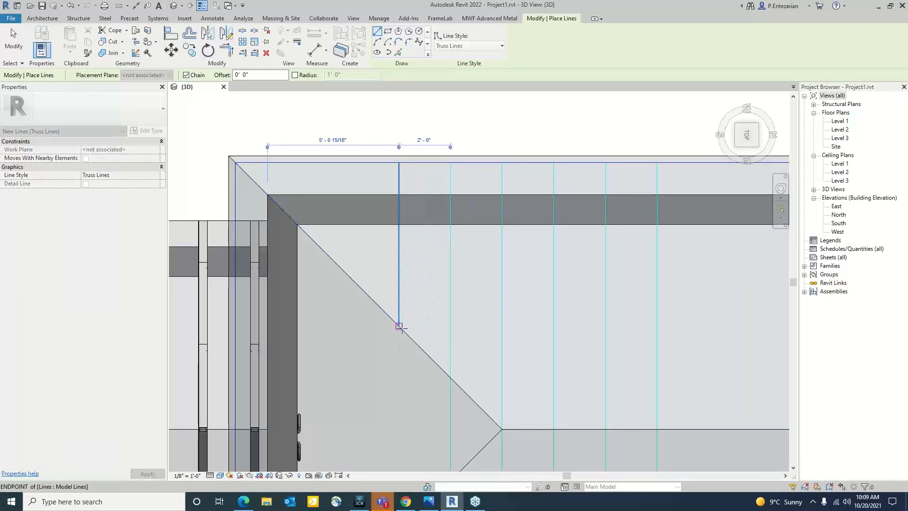
pyautogui.click(399, 327)
pyautogui.press('Escape')
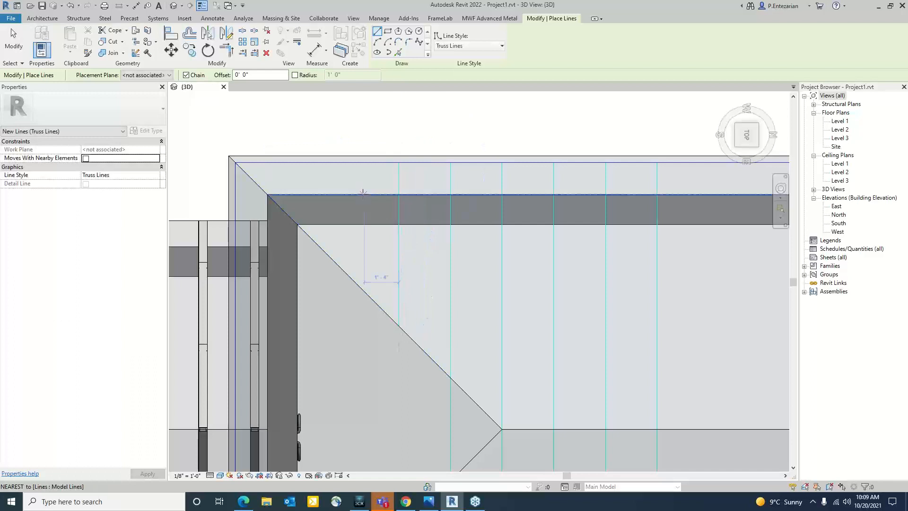
pyautogui.click(347, 163)
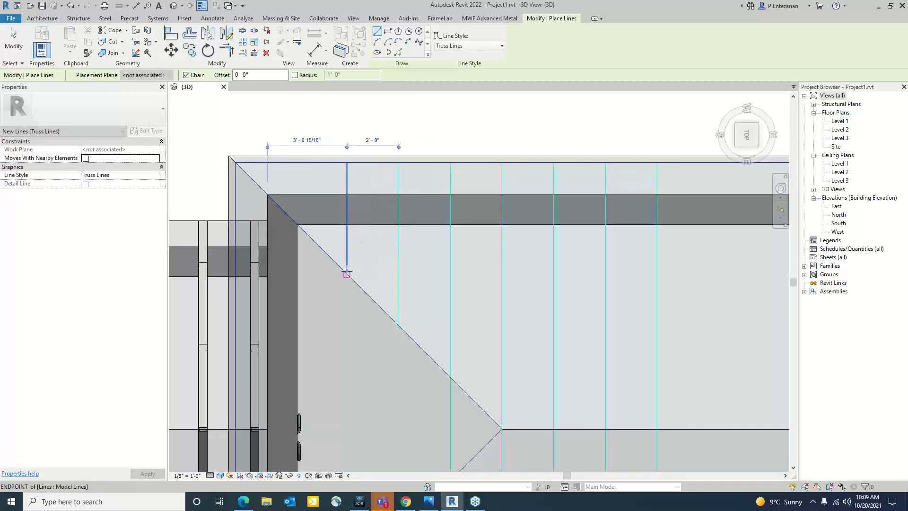
pyautogui.click(347, 274)
pyautogui.press('Escape')
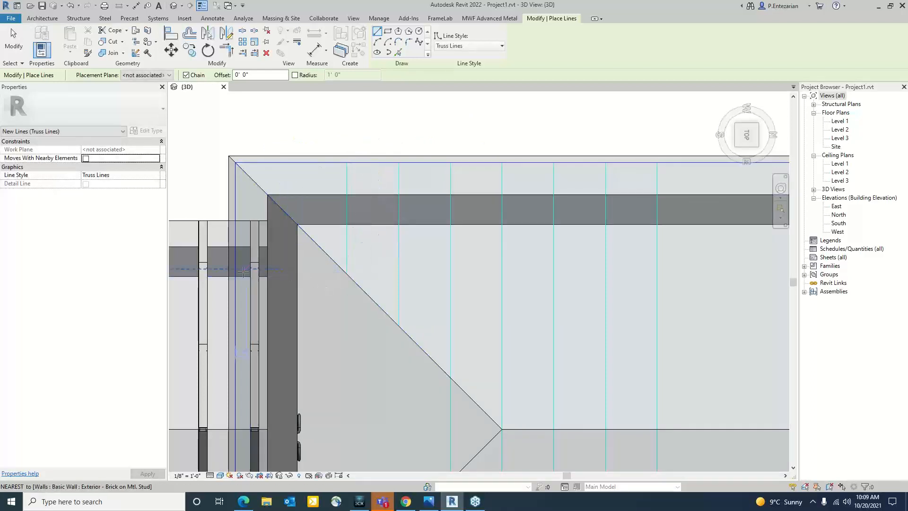
# Step: Draw three Truss Lines from the west-side truss line ends on the southwest hip perpendicular to the south TCOH line
pyautogui.click(347, 273)
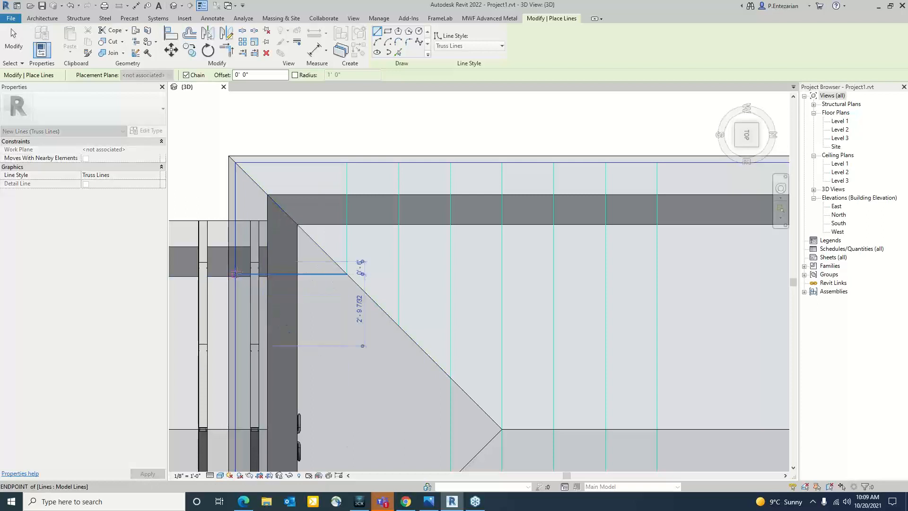
pyautogui.press('Escape')
pyautogui.click(398, 326)
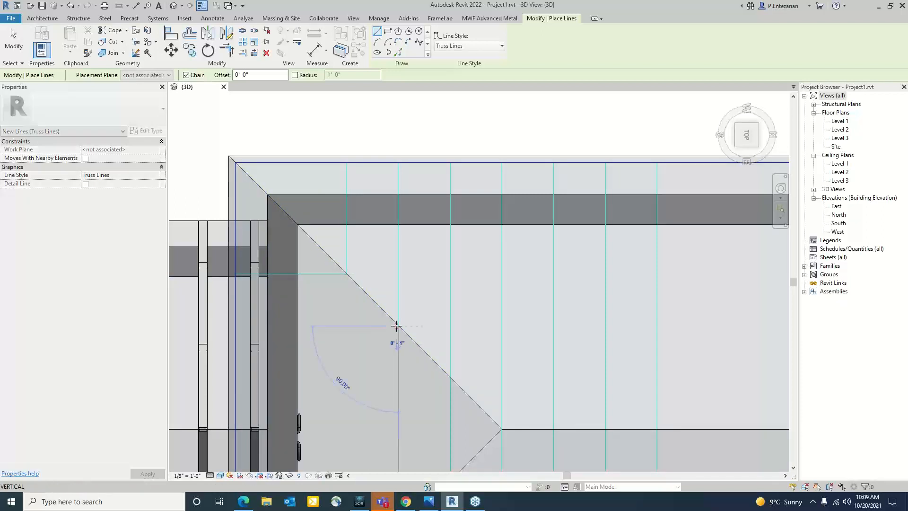
pyautogui.click(234, 324)
pyautogui.press('Escape')
pyautogui.scroll(-1, 392, 377)
pyautogui.moveTo(393, 377); pyautogui.dragTo(409, 313, button='middle')
pyautogui.click(454, 311)
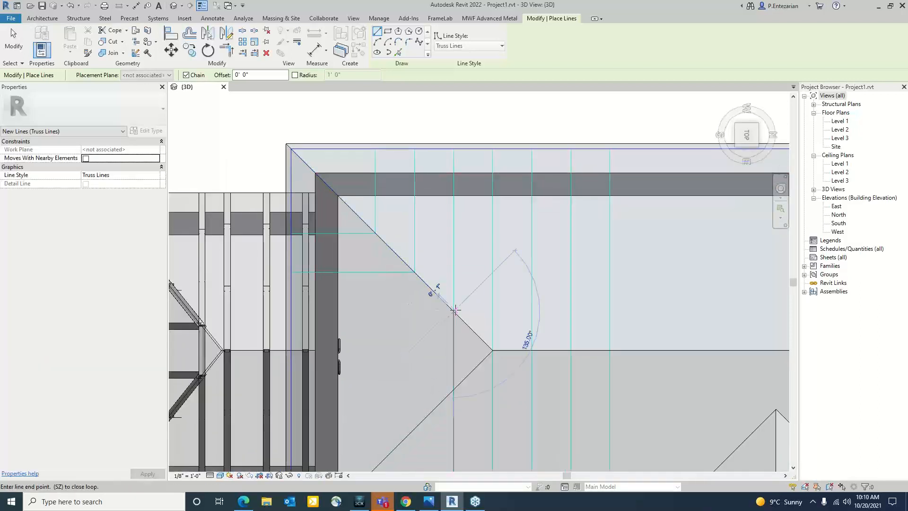
pyautogui.click(291, 311)
pyautogui.press('Escape')
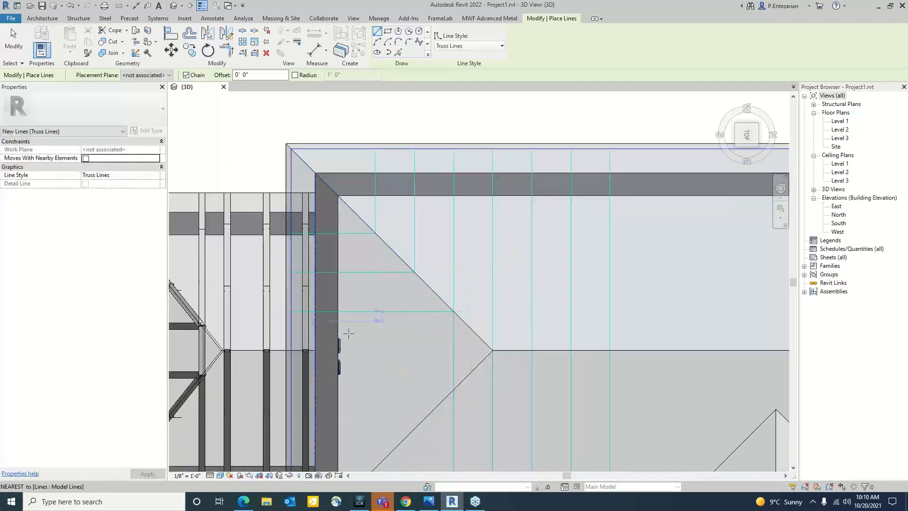
# Step: Draw Truss Lines to the south TCOH line from the southernmost full-width truss line's midpoint and its crossing with the southeast hip
pyautogui.click(454, 351)
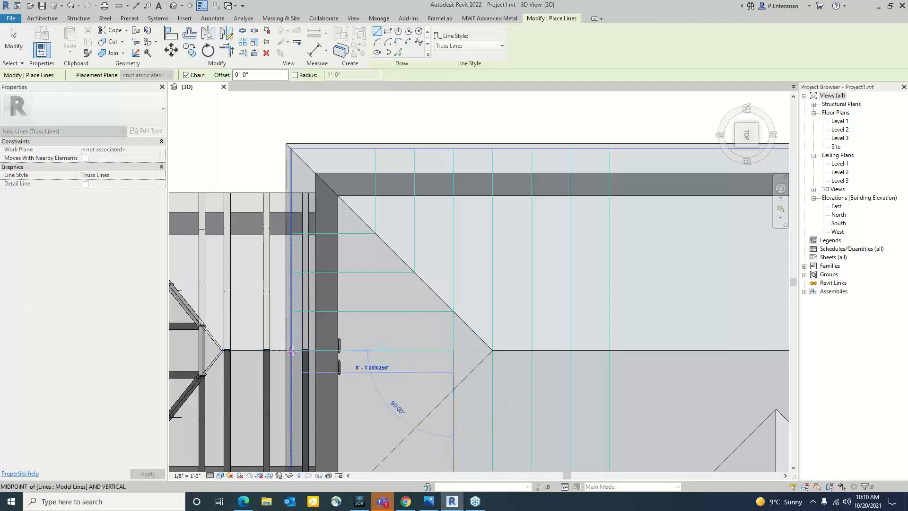
pyautogui.click(291, 351)
pyautogui.press('Escape')
pyautogui.moveTo(395, 370); pyautogui.dragTo(450, 297, button='middle')
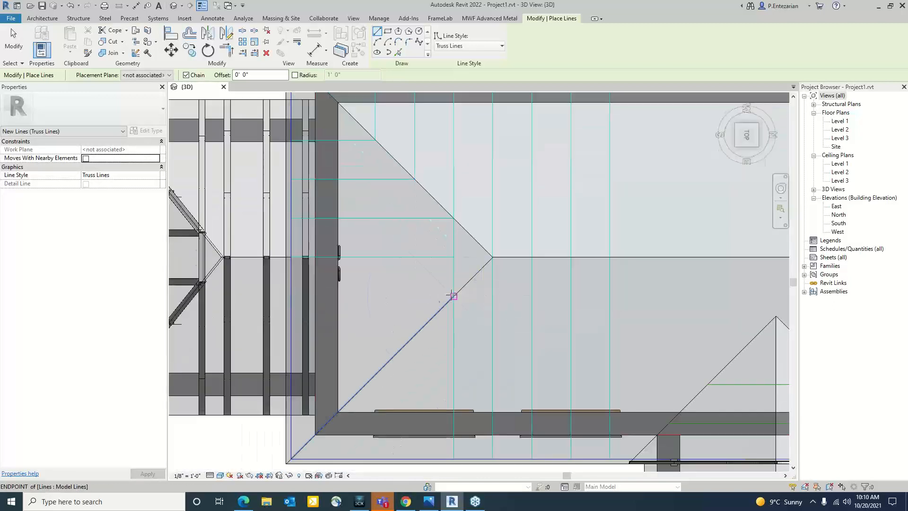
pyautogui.click(453, 298)
pyautogui.click(291, 297)
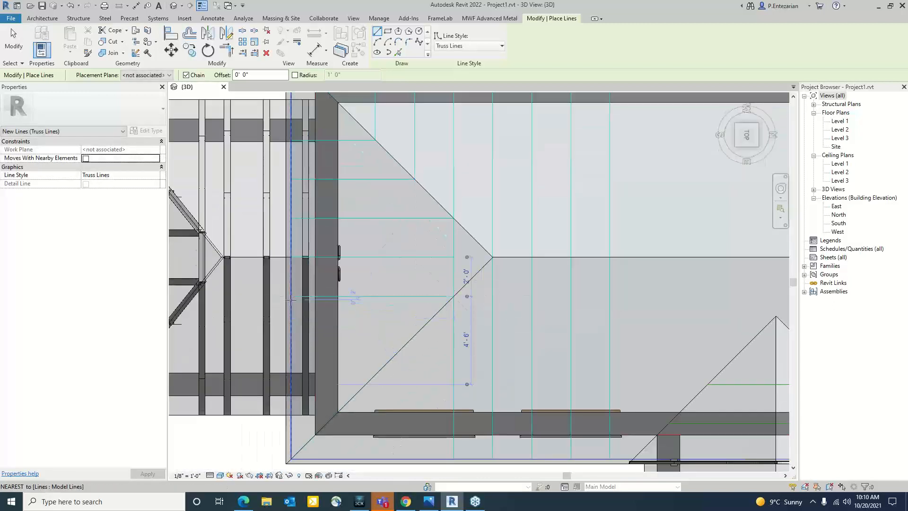
# Step: Draw a Truss Line from the east TCOH line to the southeast hip, aligned with its west counterpart, and another from there to the south TCOH line
pyautogui.scroll(-1, 313, 310)
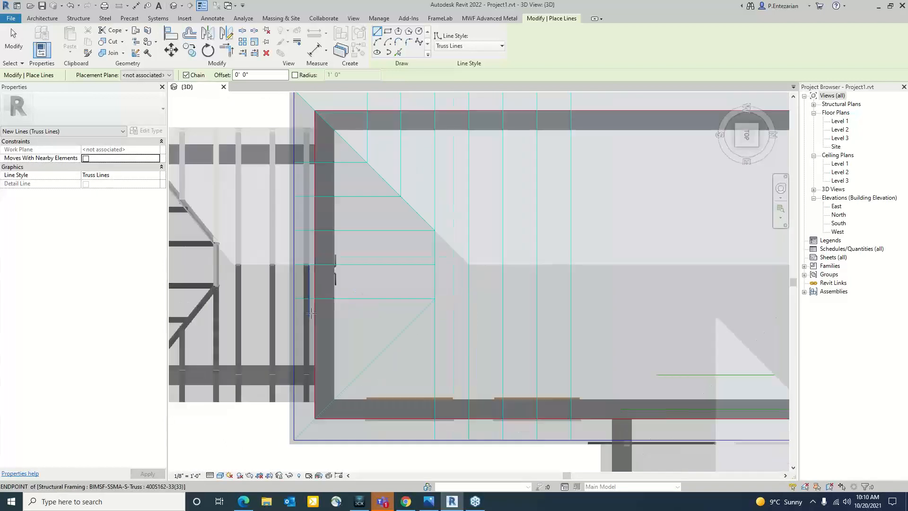
pyautogui.click(402, 440)
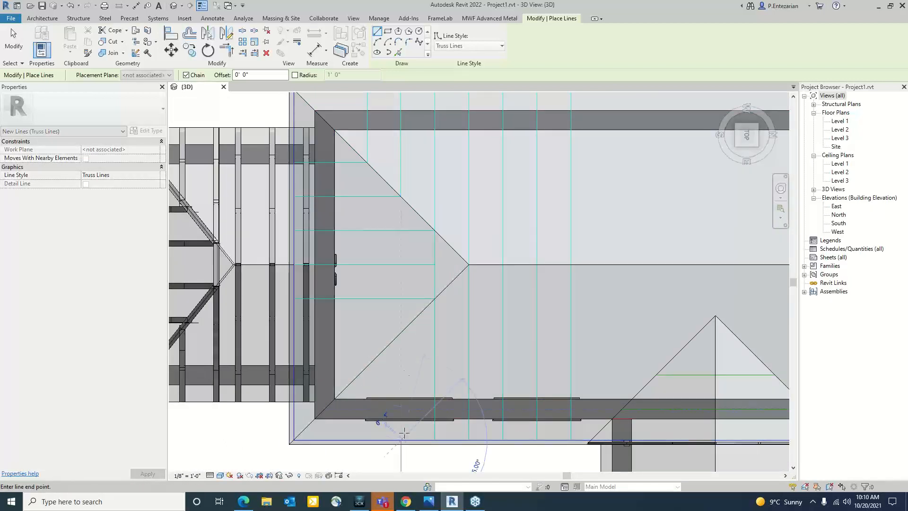
pyautogui.click(400, 333)
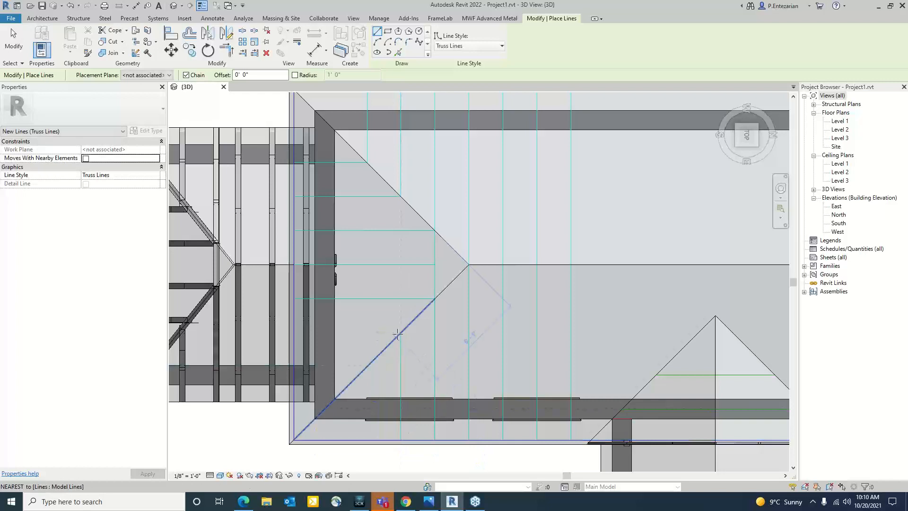
pyautogui.click(296, 334)
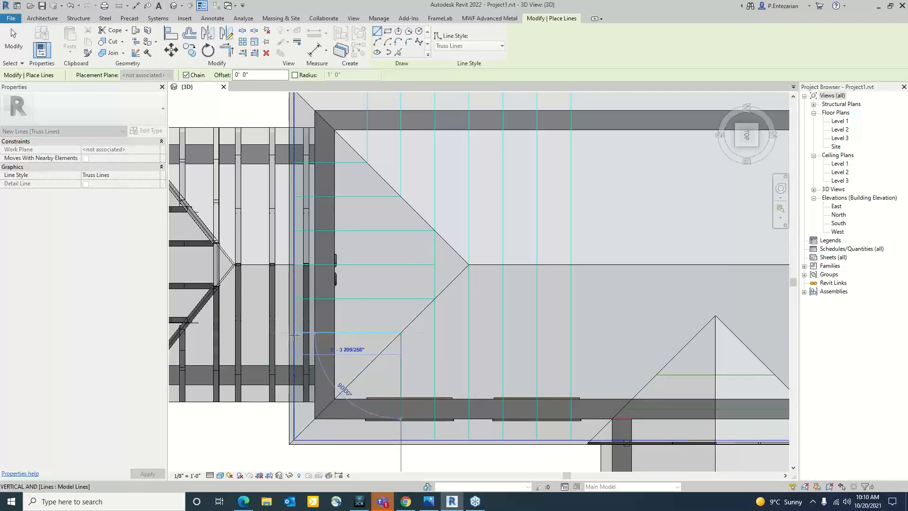
pyautogui.press('Escape')
pyautogui.moveTo(349, 372); pyautogui.dragTo(346, 326, button='middle')
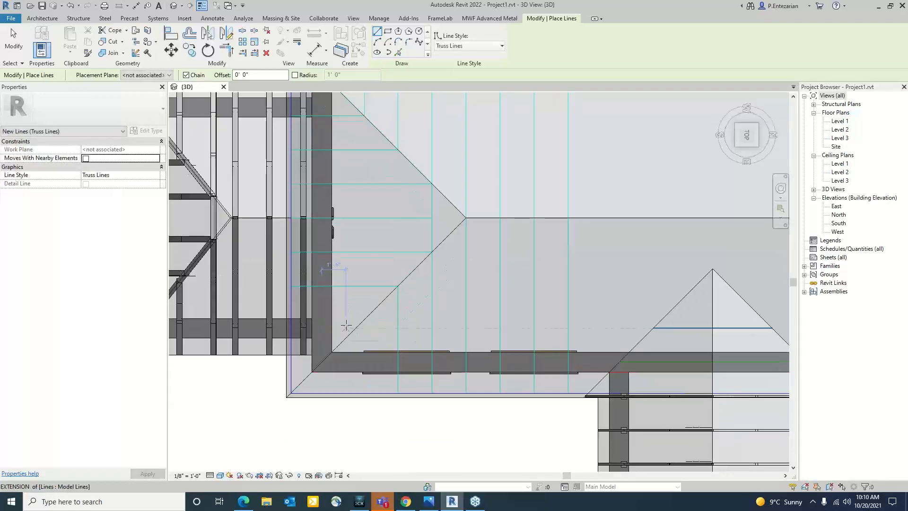
pyautogui.press('Escape')
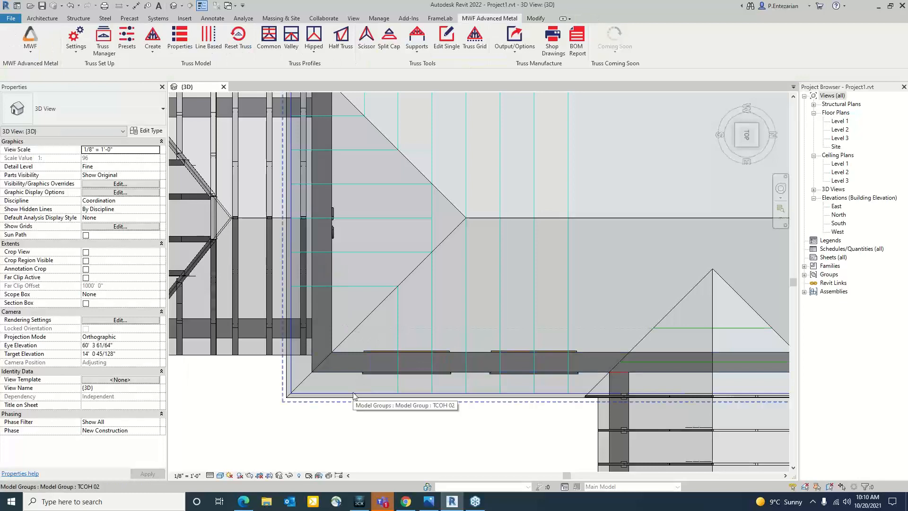
# Step: Draw the last pair of Truss Lines near the southeast corner, meeting on the hip and ending at the east and south TCOH lines
pyautogui.press('Return')
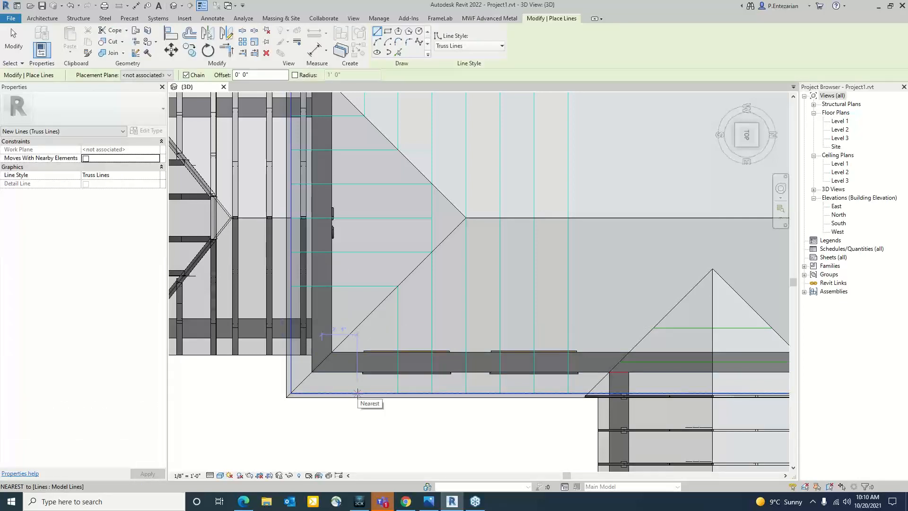
pyautogui.click(363, 393)
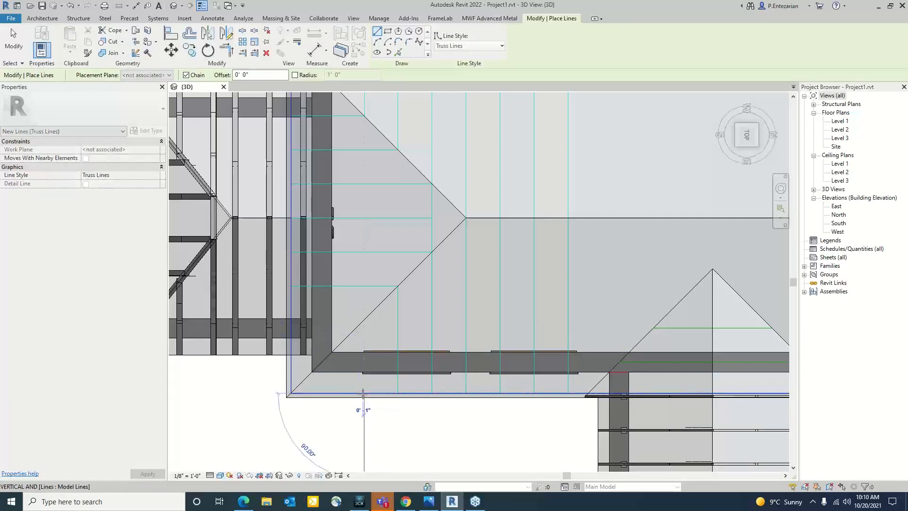
pyautogui.click(364, 319)
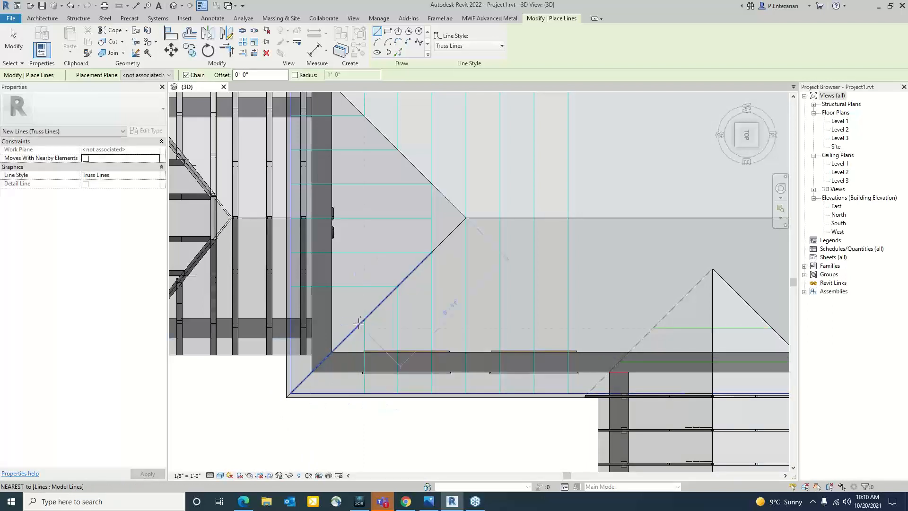
pyautogui.press('Escape')
pyautogui.press('Escape')
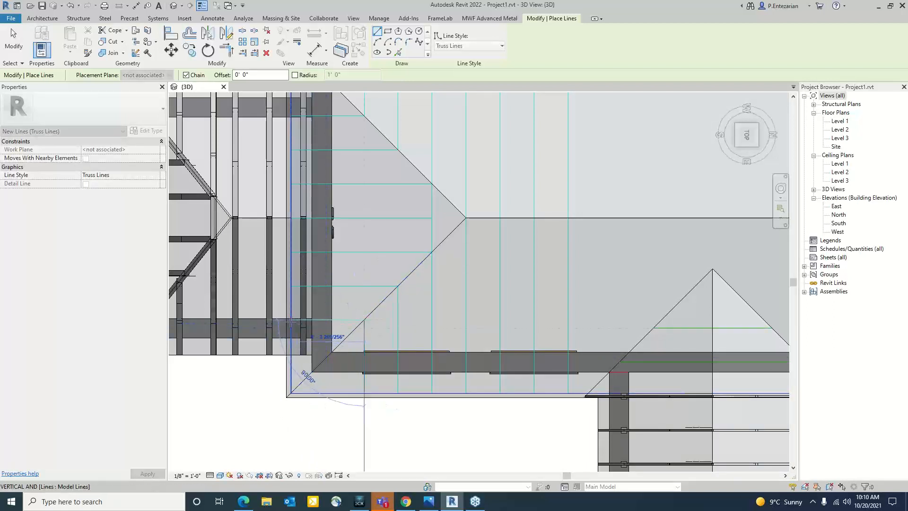
pyautogui.scroll(-3, 326, 415)
pyautogui.press('Escape')
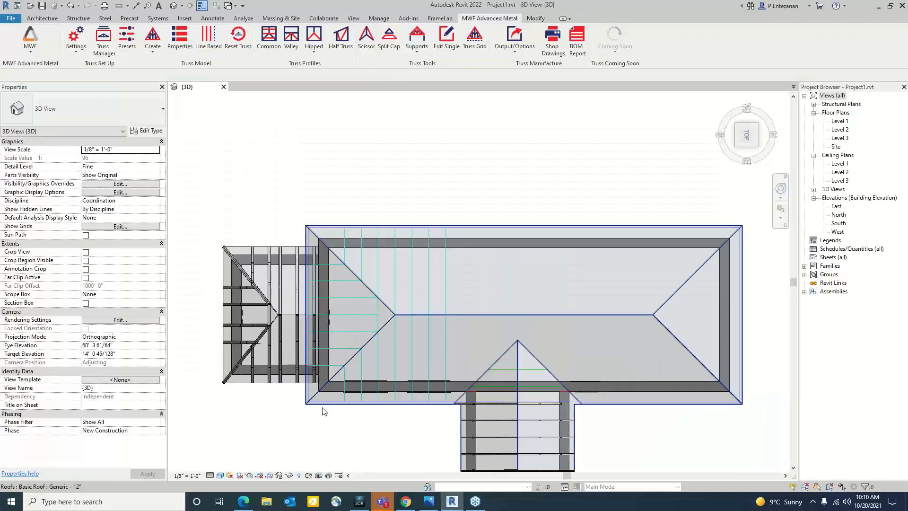
# Step: Select the elements at the main roof's south end, filter the selection to Lines (Truss Lines), and temporarily isolate them
pyautogui.moveTo(325, 414); pyautogui.dragTo(310, 361, button='middle')
pyautogui.moveTo(264, 140); pyautogui.dragTo(437, 354)
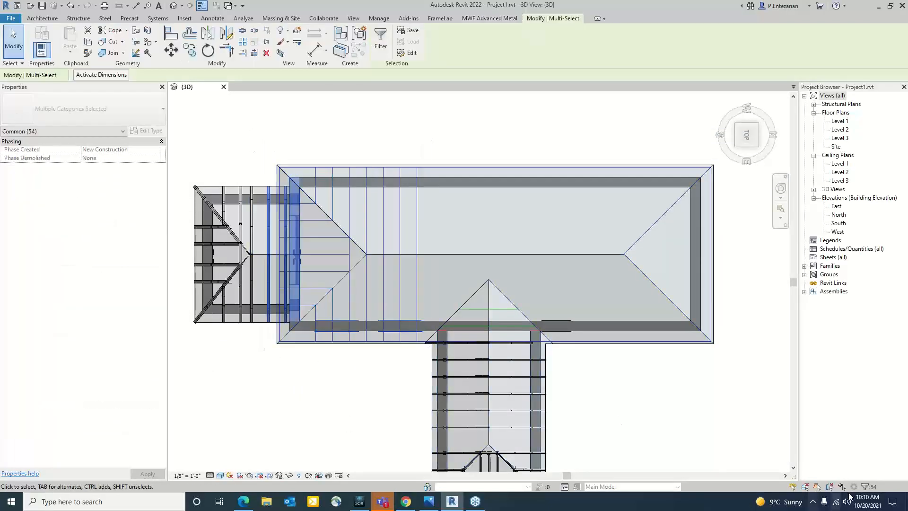
pyautogui.click(866, 486)
pyautogui.click(513, 205)
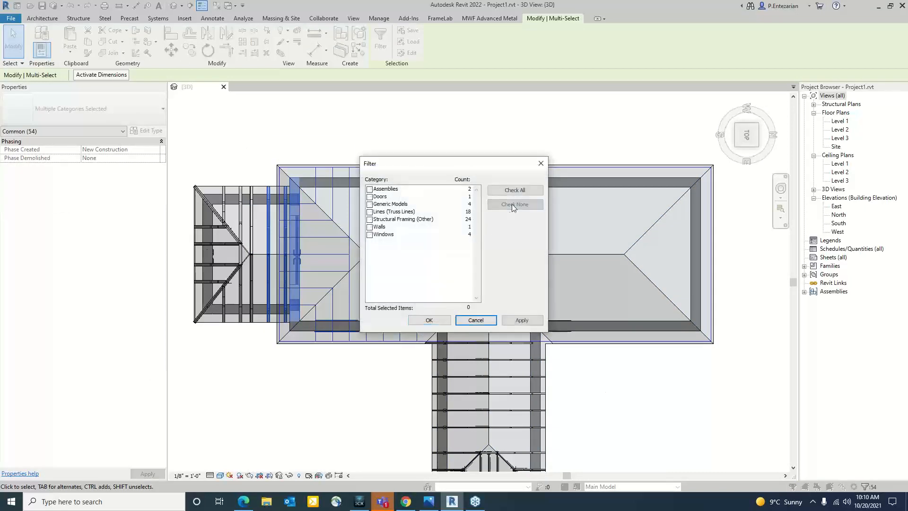
pyautogui.click(370, 212)
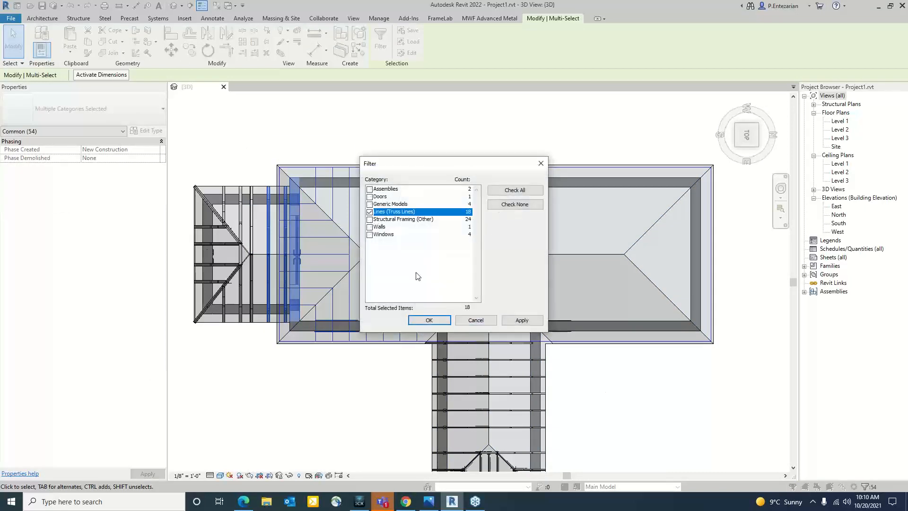
pyautogui.click(429, 321)
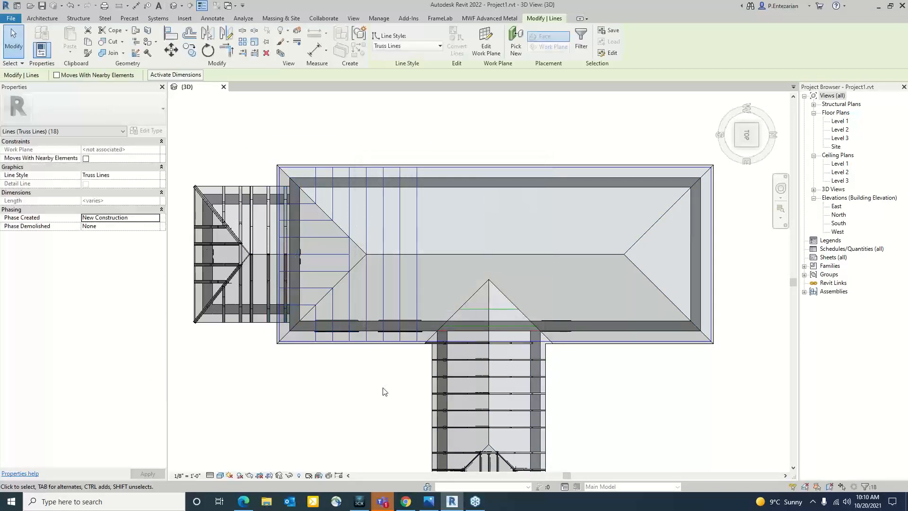
pyautogui.press('h')
pyautogui.press('i')
pyautogui.click(380, 388)
pyautogui.scroll(-2, 363, 348)
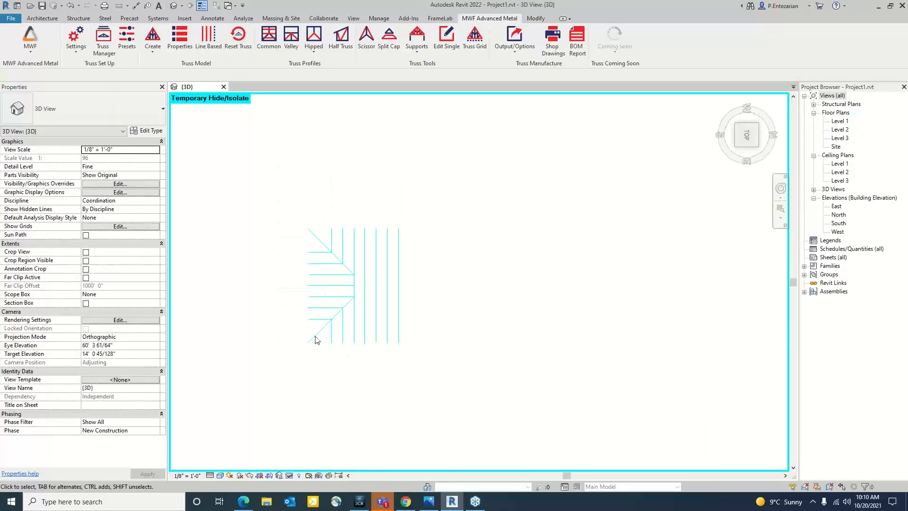
# Step: Group the isolated truss lines into a model group named Truss Lines 02 and reset the temporary isolation
pyautogui.moveTo(289, 206); pyautogui.dragTo(449, 360)
pyautogui.click(356, 38)
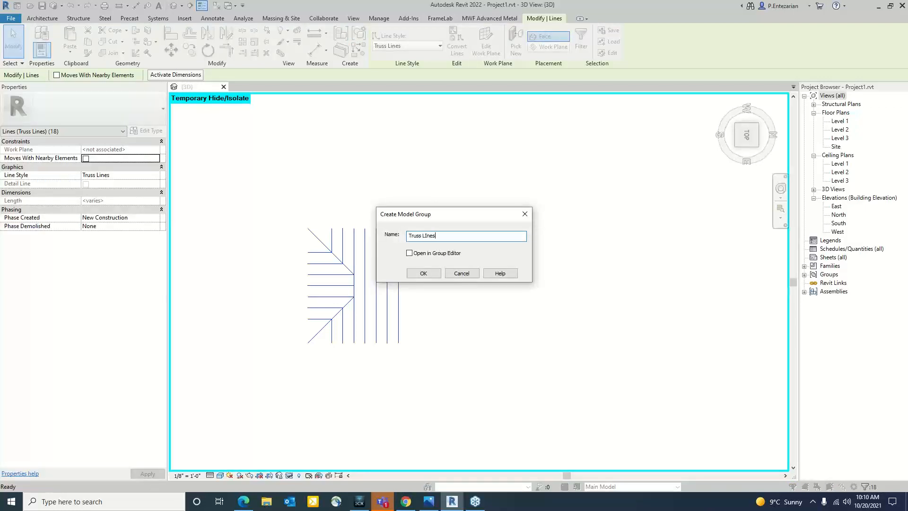
pyautogui.click(423, 273)
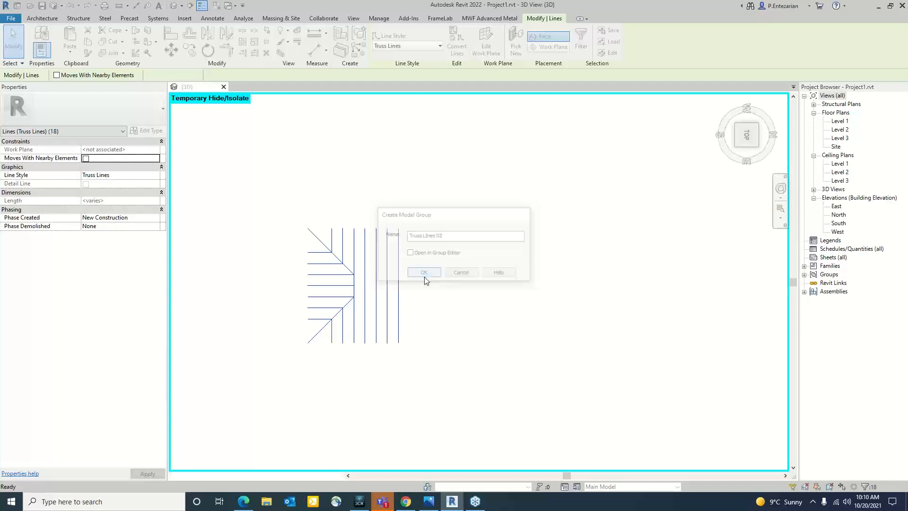
pyautogui.click(450, 307)
pyautogui.press('h')
pyautogui.press('r')
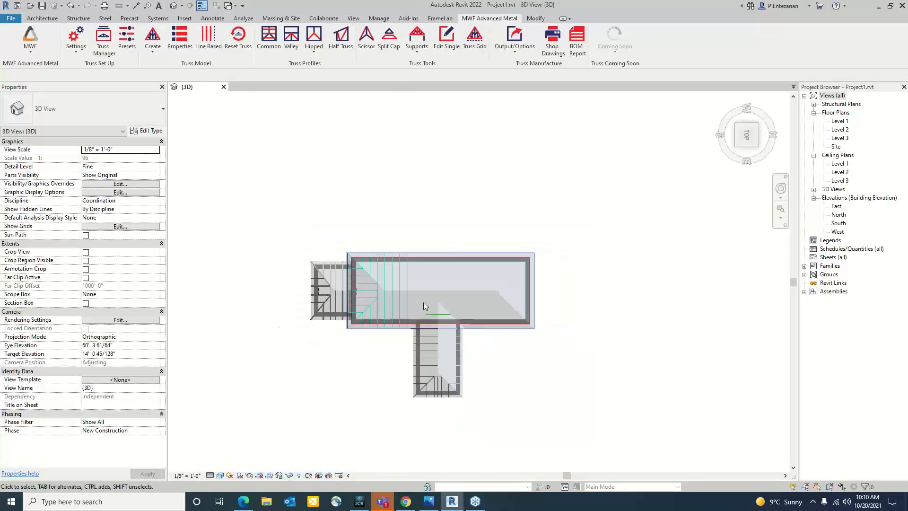
# Step: Start the Line Based truss profile generation and assign the Truss Lines 02 group as its truss lines
pyautogui.keyDown('shift'); pyautogui.moveTo(424, 302); pyautogui.dragTo(447, 249, button='middle'); pyautogui.keyUp('shift')
pyautogui.scroll(4, 343, 335)
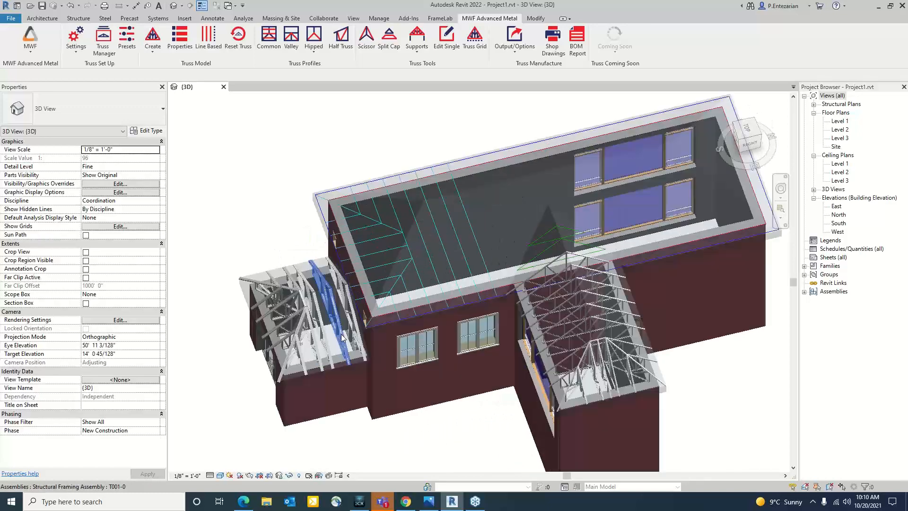
pyautogui.moveTo(413, 298); pyautogui.dragTo(402, 318, button='middle')
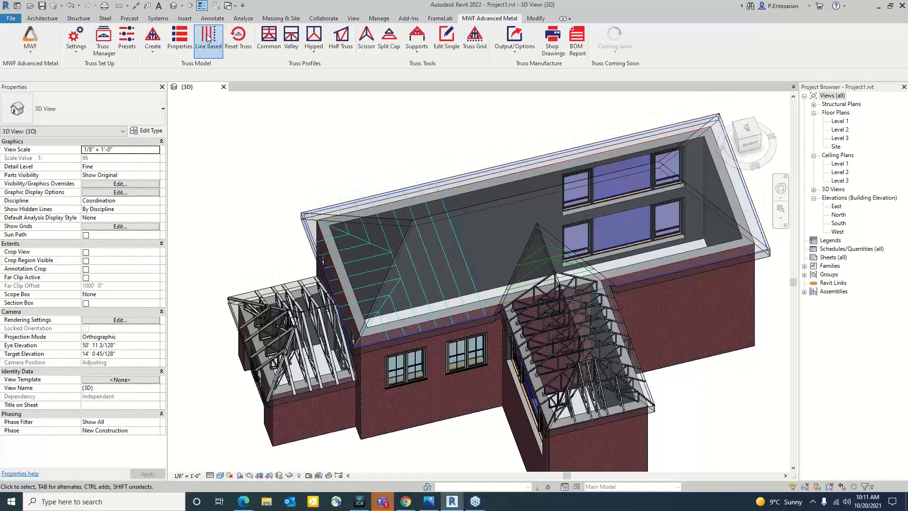
pyautogui.click(207, 38)
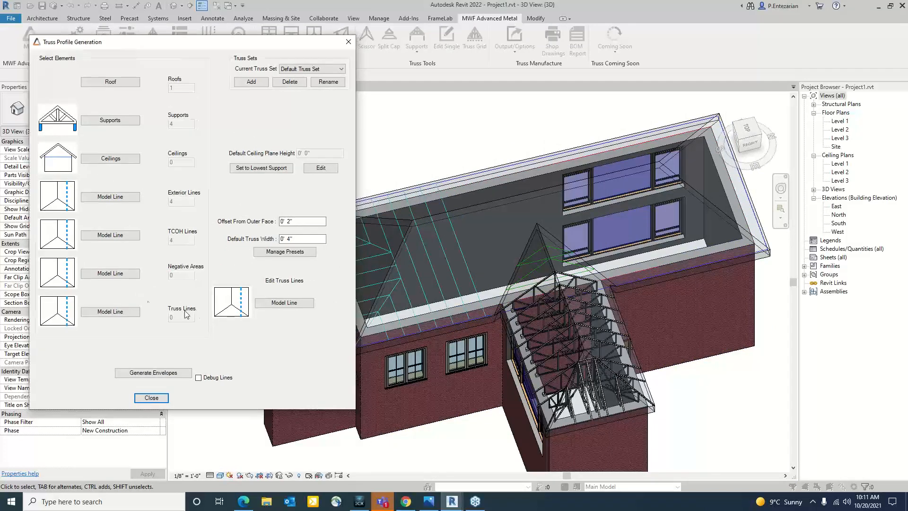
pyautogui.click(131, 316)
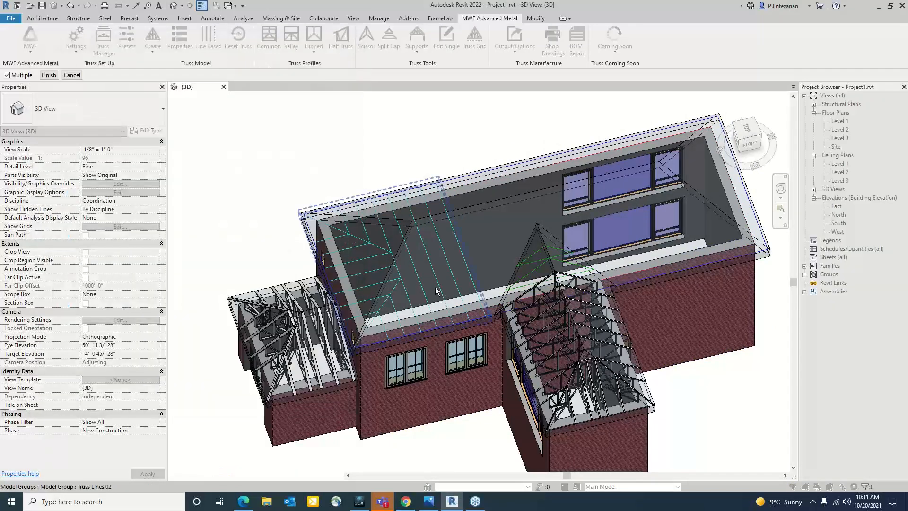
pyautogui.click(51, 77)
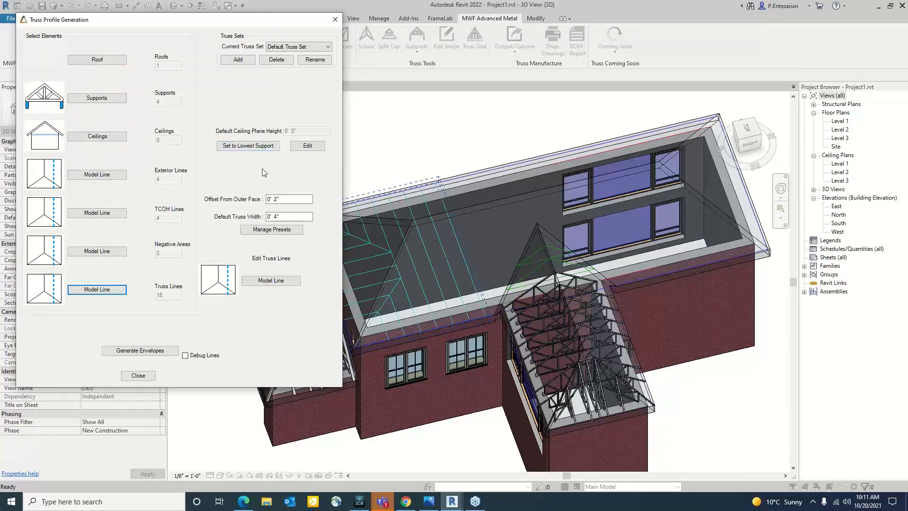
# Step: Set the default ceiling plane height to the lowest support
pyautogui.click(252, 150)
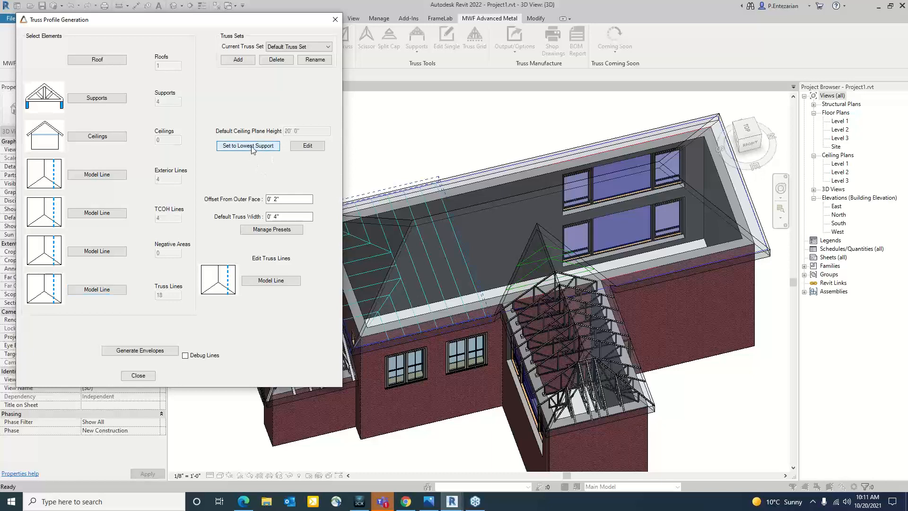
pyautogui.click(308, 147)
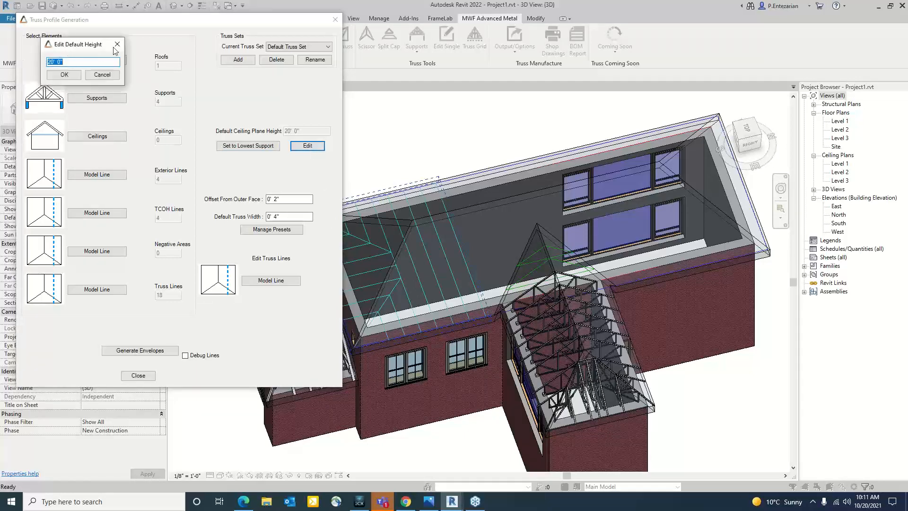
pyautogui.click(118, 45)
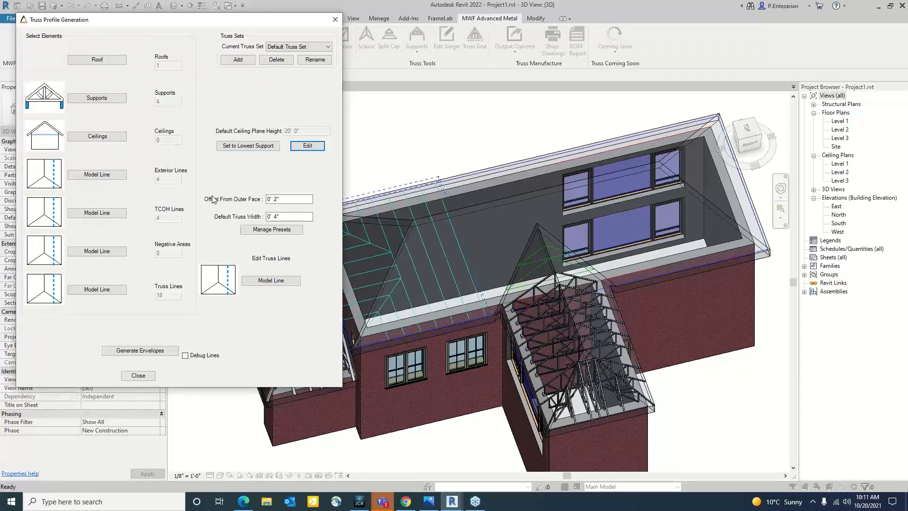
pyautogui.moveTo(224, 22); pyautogui.dragTo(226, 88)
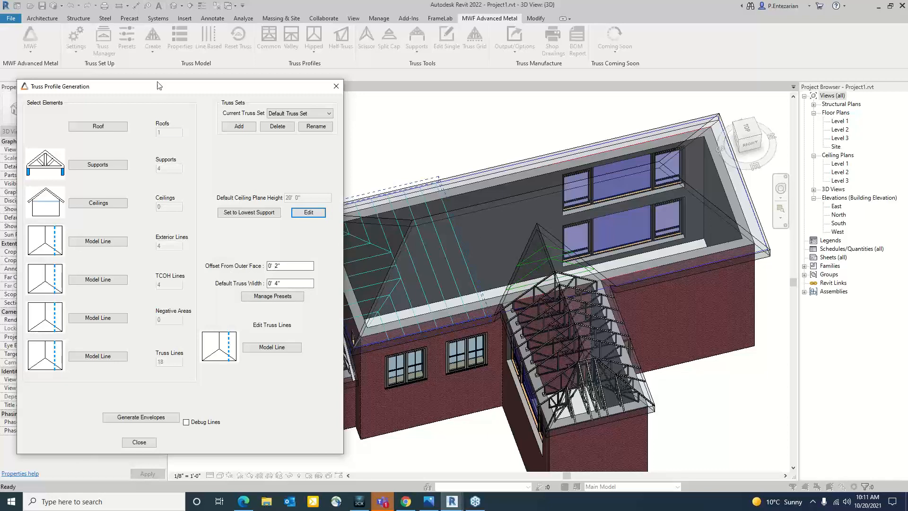
pyautogui.moveTo(160, 86); pyautogui.dragTo(155, 34)
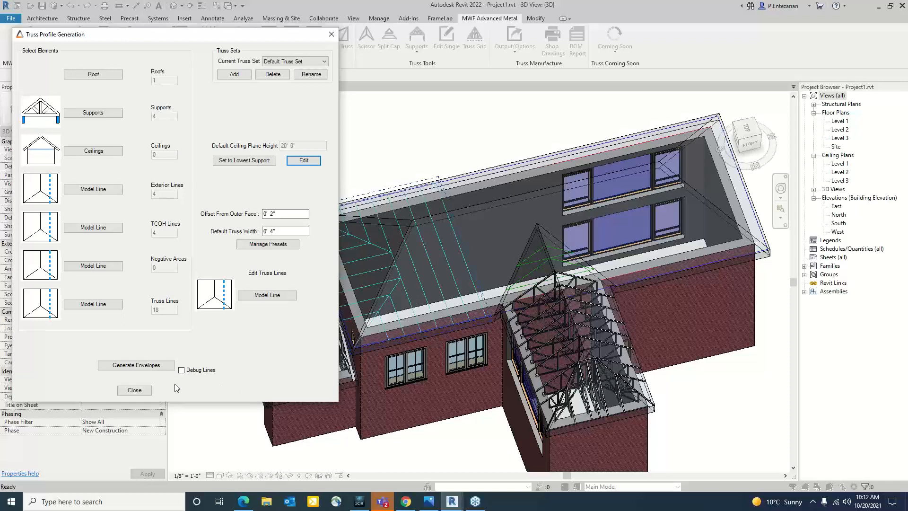
# Step: Generate the truss envelopes for the main roof's south end and close the profile generation dialog
pyautogui.click(147, 365)
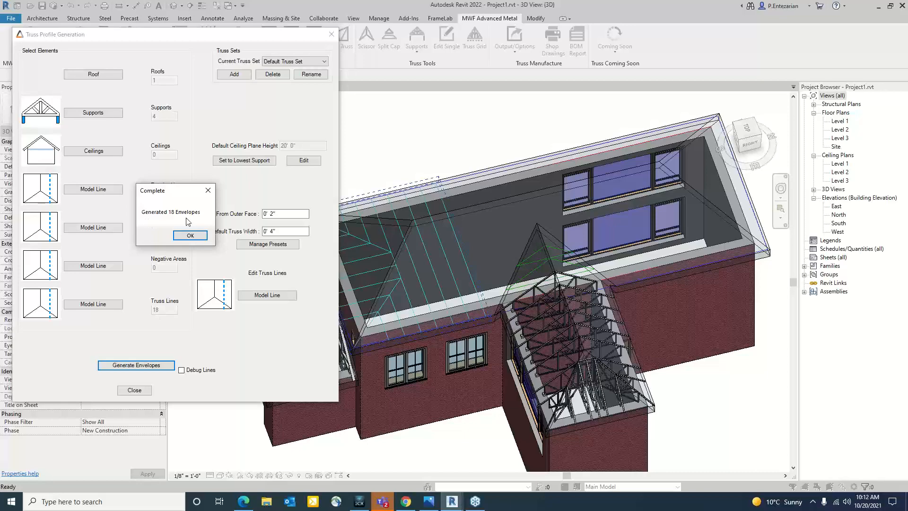
pyautogui.click(190, 235)
pyautogui.click(141, 392)
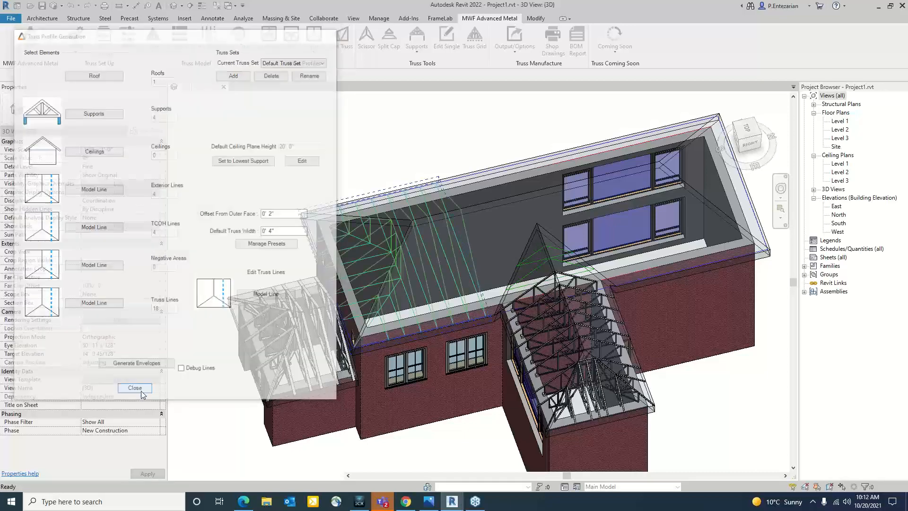
# Step: Examine the generated truss envelopes at the main roof's south end, especially where they meet along the southwest hip
pyautogui.keyDown('shift'); pyautogui.moveTo(291, 338); pyautogui.dragTo(326, 284, button='middle'); pyautogui.keyUp('shift')
pyautogui.scroll(5, 335, 263)
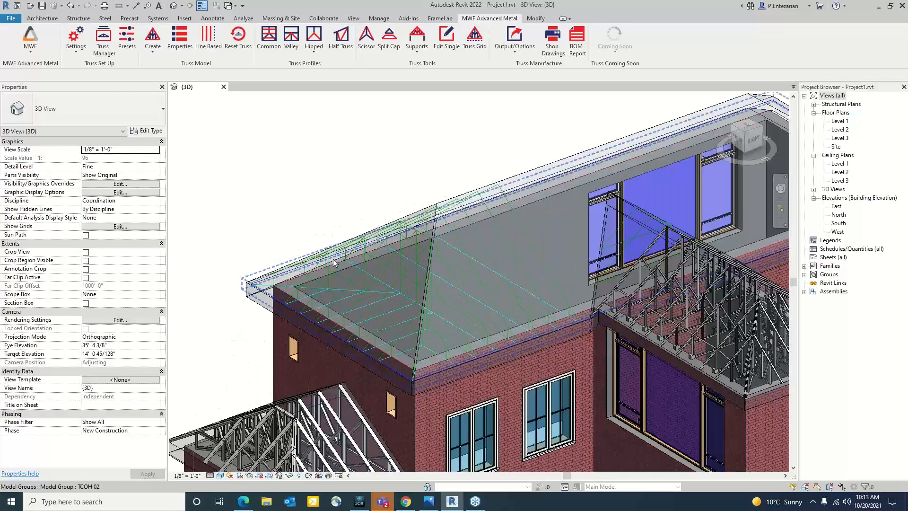
pyautogui.scroll(-5, 334, 263)
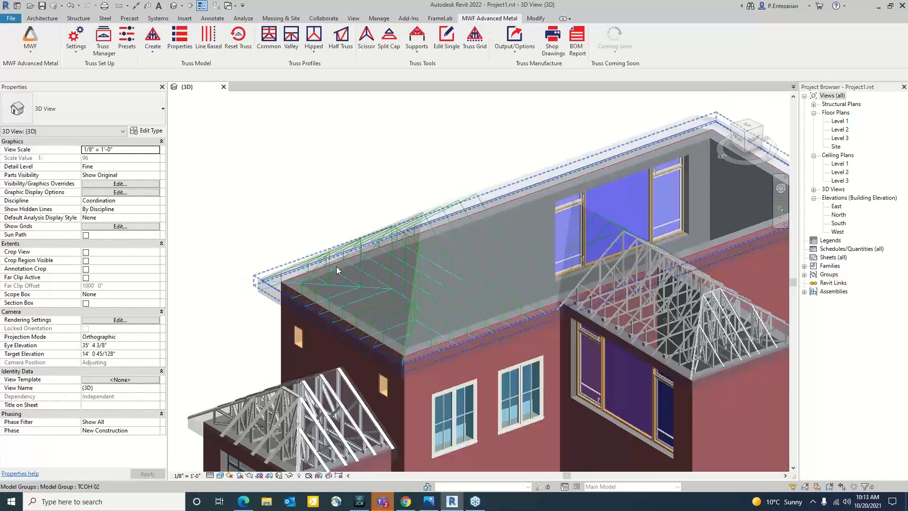
pyautogui.keyDown('shift'); pyautogui.moveTo(334, 263); pyautogui.dragTo(364, 369, button='middle'); pyautogui.keyUp('shift')
pyautogui.scroll(5, 349, 363)
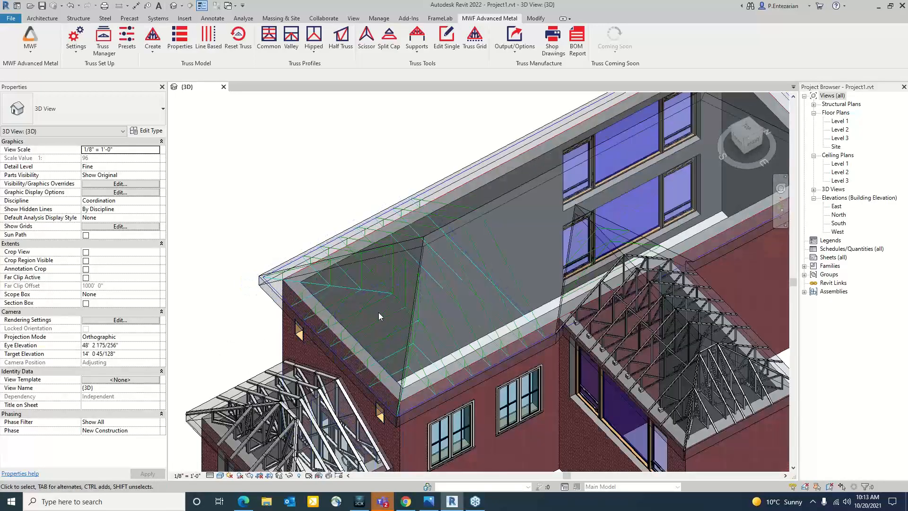
pyautogui.scroll(-5, 379, 312)
pyautogui.keyDown('shift'); pyautogui.moveTo(402, 327); pyautogui.dragTo(416, 352, button='middle'); pyautogui.keyUp('shift')
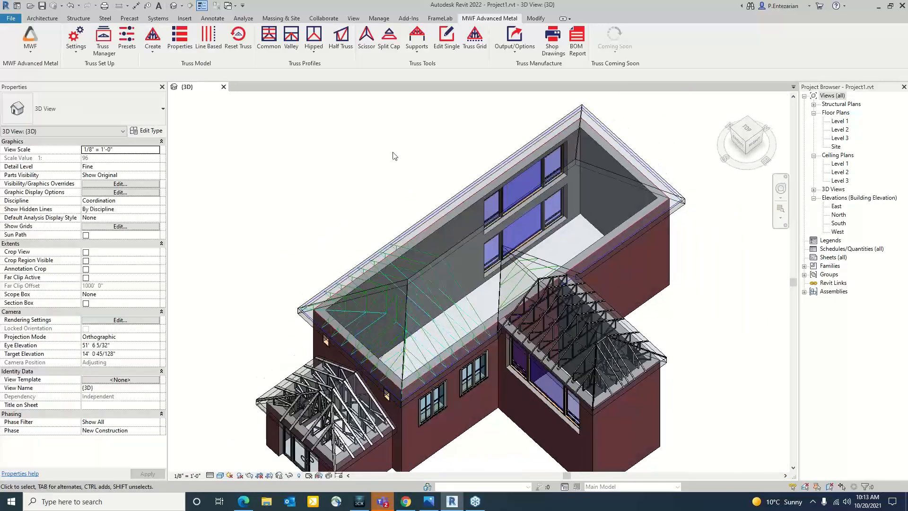
pyautogui.click(425, 53)
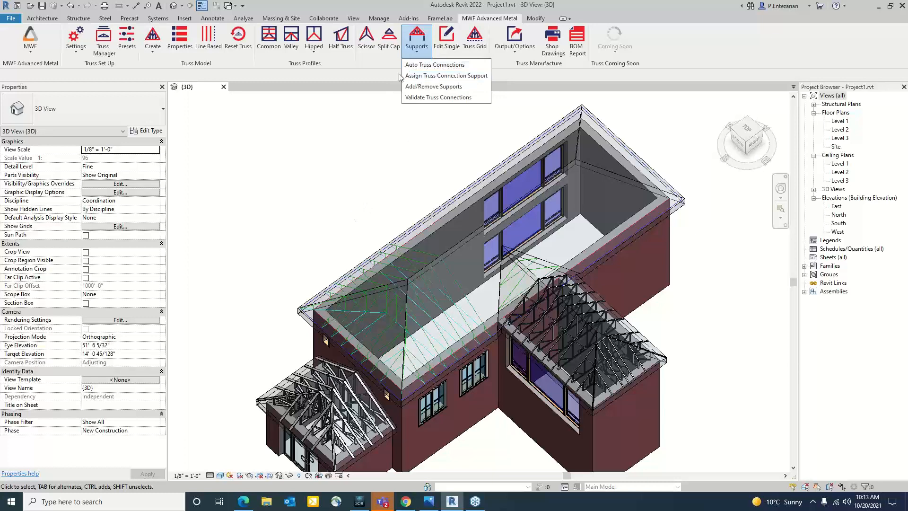
pyautogui.scroll(5, 314, 290)
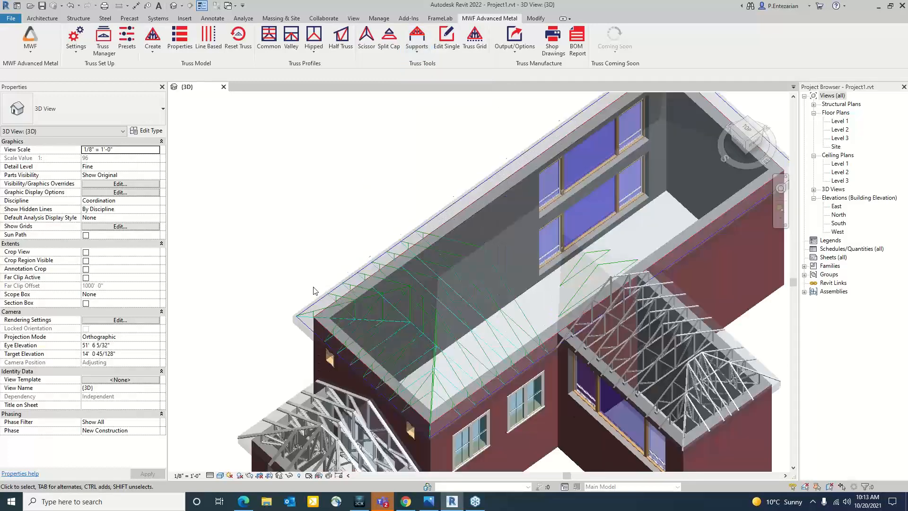
pyautogui.scroll(2, 298, 241)
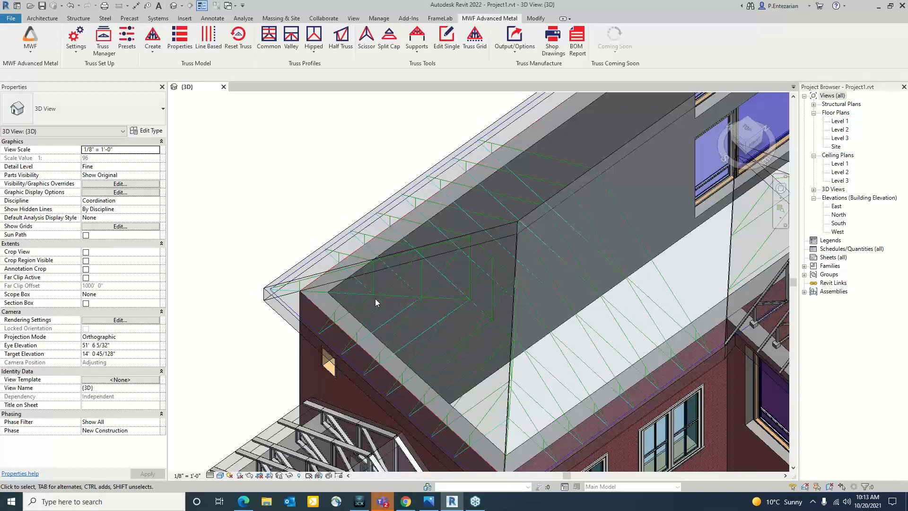
pyautogui.scroll(3, 376, 303)
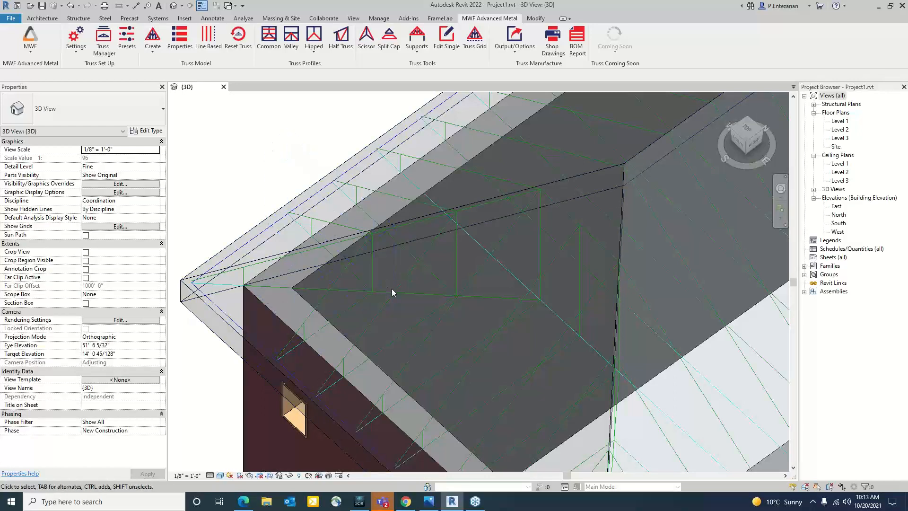
# Step: Select the southwest hip truss envelope and the two jack truss envelopes meeting it nearest the corner, and temporarily isolate them
pyautogui.click(354, 303)
pyautogui.keyDown('ctrl'); pyautogui.click(320, 286); pyautogui.keyUp('ctrl')
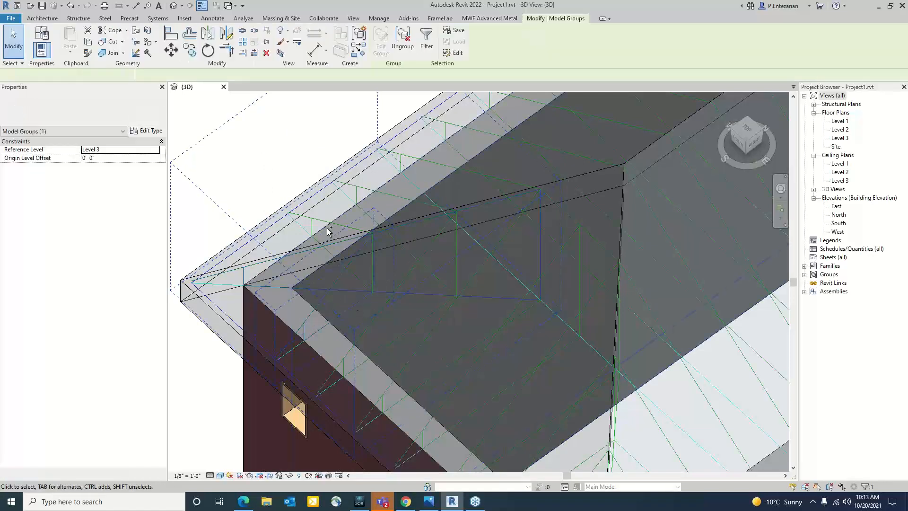
pyautogui.keyDown('ctrl'); pyautogui.click(310, 217); pyautogui.keyUp('ctrl')
pyautogui.press('h')
pyautogui.press('i')
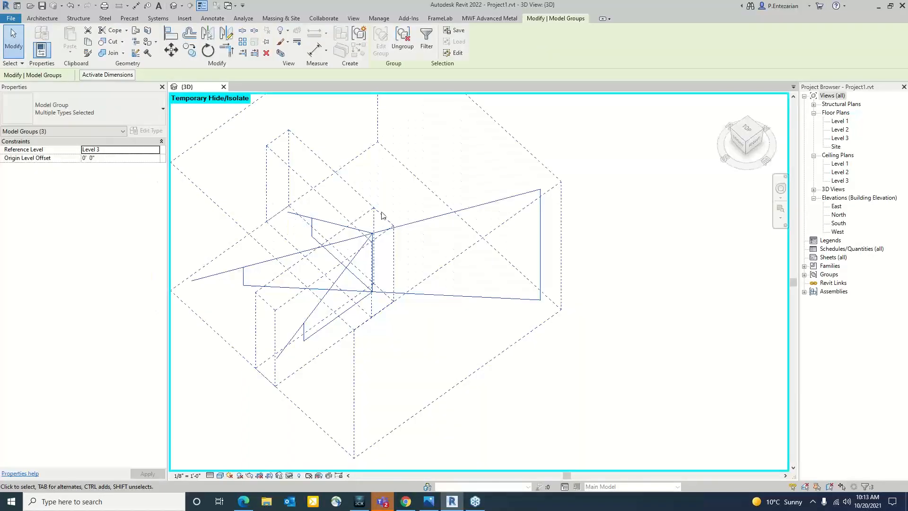
pyautogui.click(403, 198)
pyautogui.scroll(-3, 403, 197)
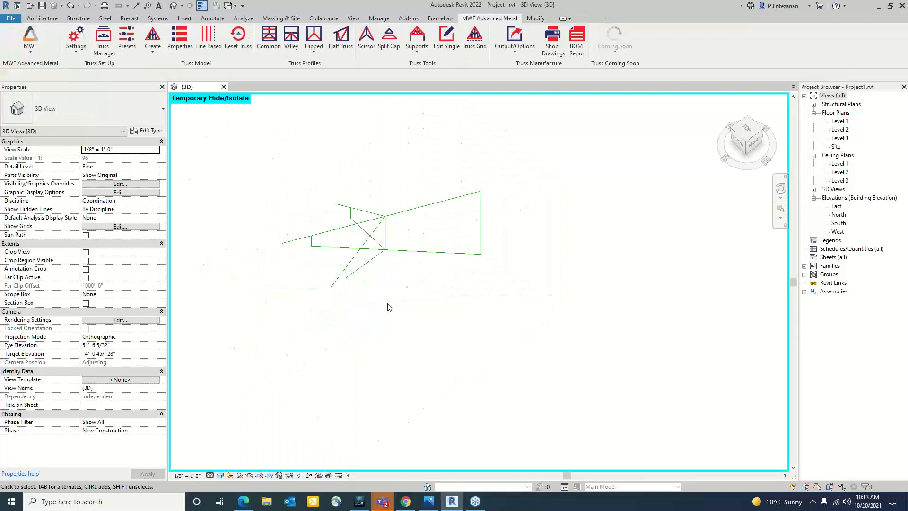
pyautogui.keyDown('shift'); pyautogui.moveTo(389, 308); pyautogui.dragTo(391, 340, button='middle'); pyautogui.keyUp('shift')
pyautogui.scroll(3, 369, 186)
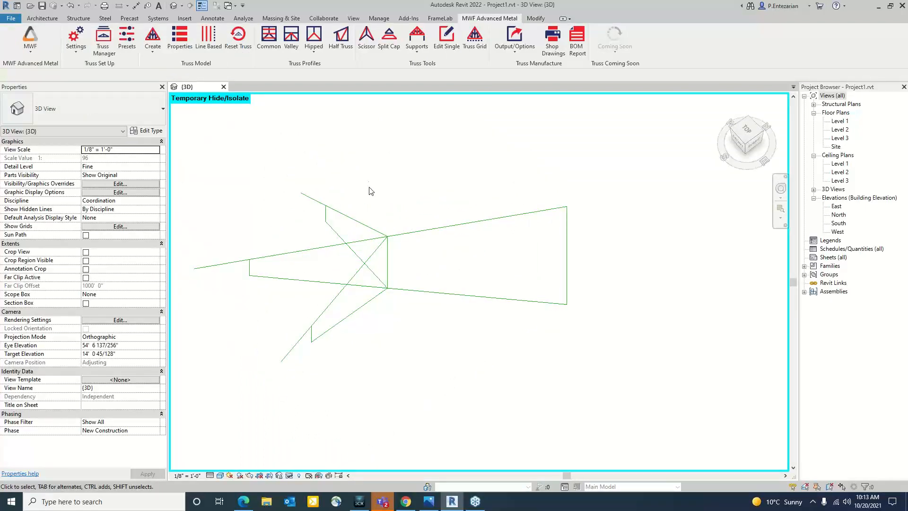
# Step: Add Auto Truss Connections where the three isolated envelopes meet, using a lateral tolerance of 0' 2" and an elevation tolerance of 0' 6"
pyautogui.moveTo(419, 209); pyautogui.dragTo(353, 279)
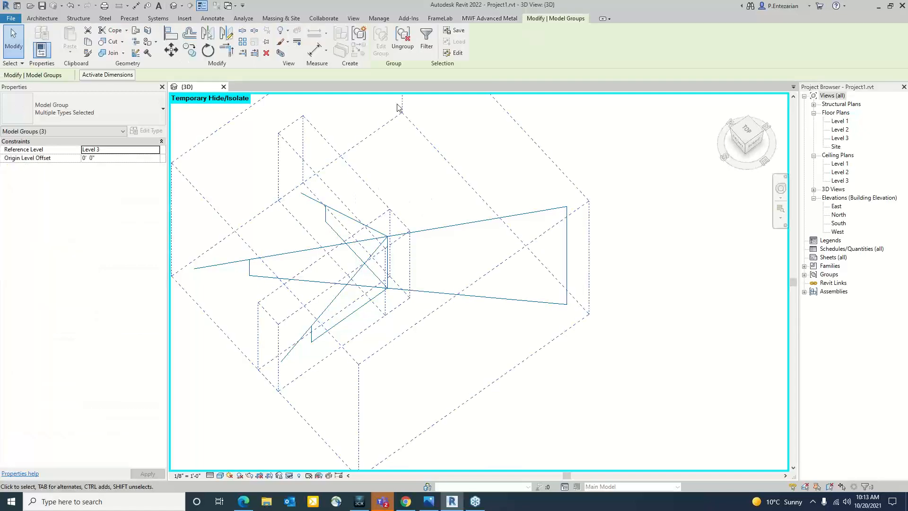
pyautogui.click(504, 18)
pyautogui.click(417, 41)
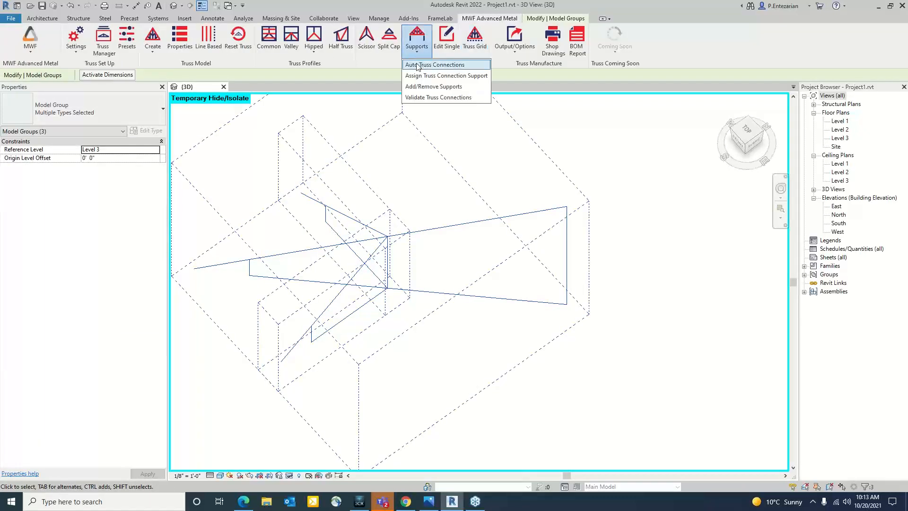
pyautogui.click(418, 65)
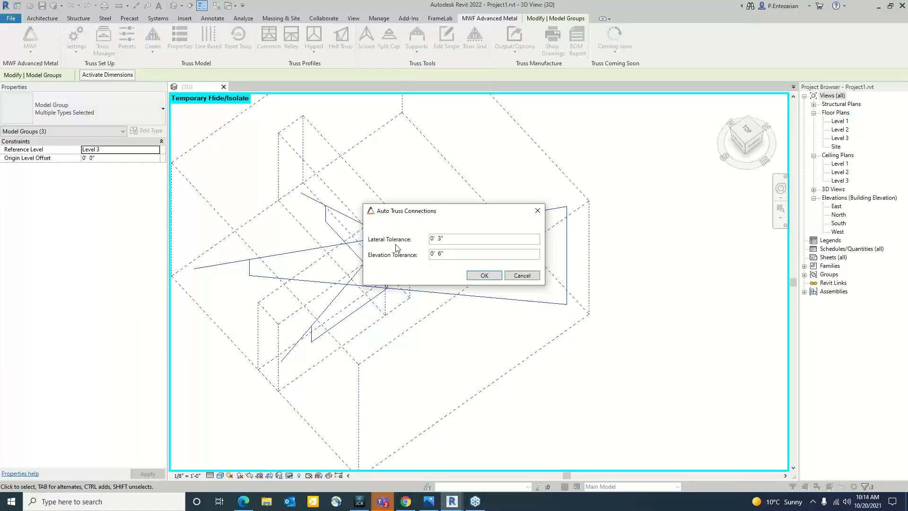
pyautogui.click(439, 238)
pyautogui.moveTo(439, 236); pyautogui.dragTo(441, 236)
pyautogui.write('2')
pyautogui.click(480, 280)
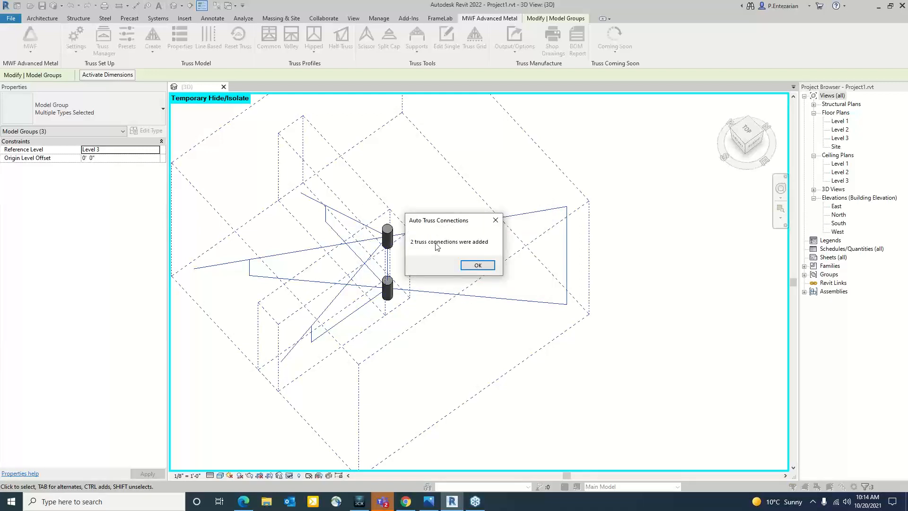
pyautogui.click(469, 261)
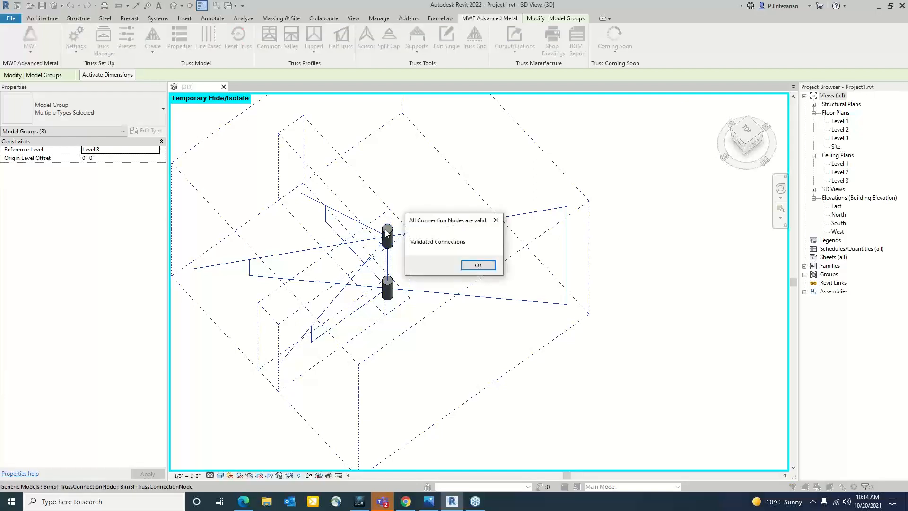
pyautogui.click(484, 267)
pyautogui.scroll(5, 386, 230)
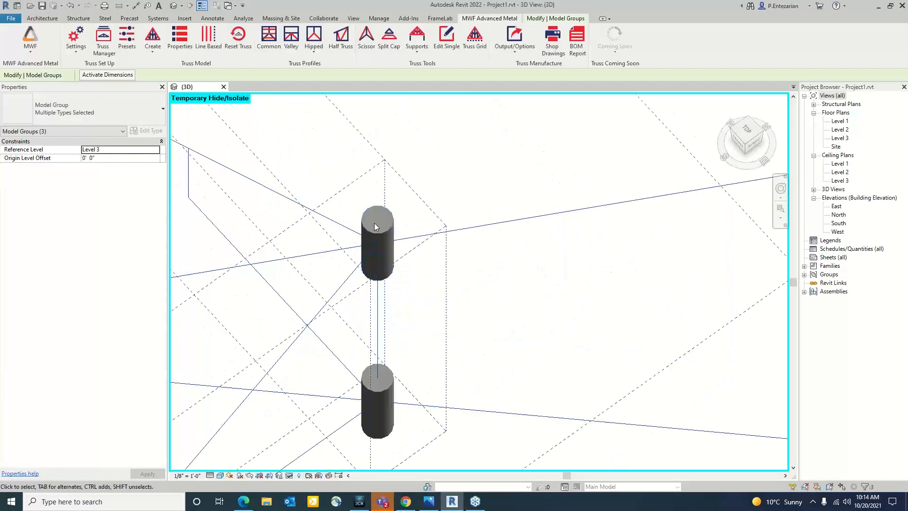
pyautogui.scroll(2, 375, 218)
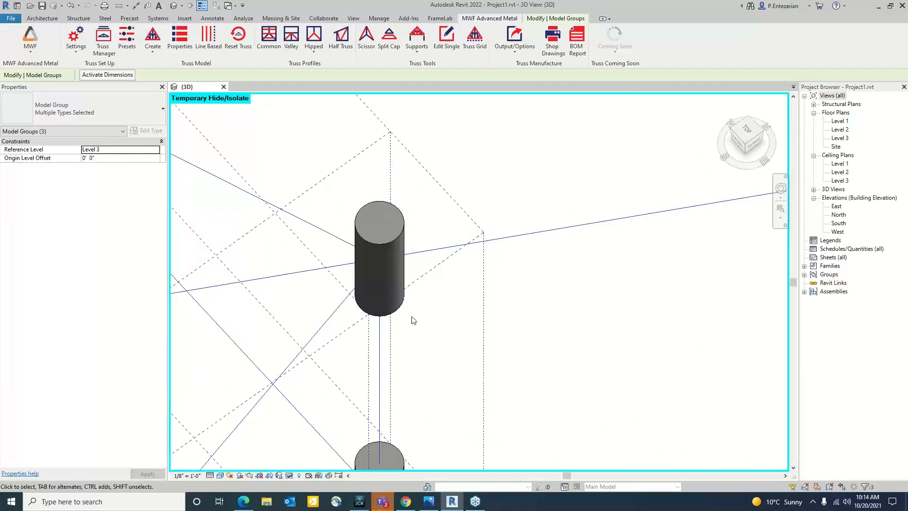
pyautogui.scroll(-5, 412, 321)
pyautogui.click(454, 327)
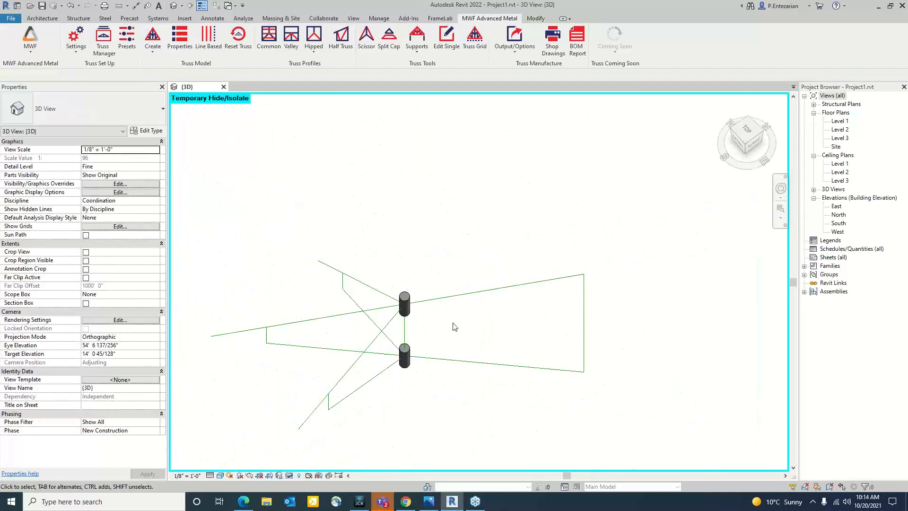
# Step: Restore the hidden elements, then select and temporarily isolate the southwest hip truss envelope with the second pair of jack truss envelopes from the corner
pyautogui.press('h')
pyautogui.press('r')
pyautogui.scroll(-2, 452, 323)
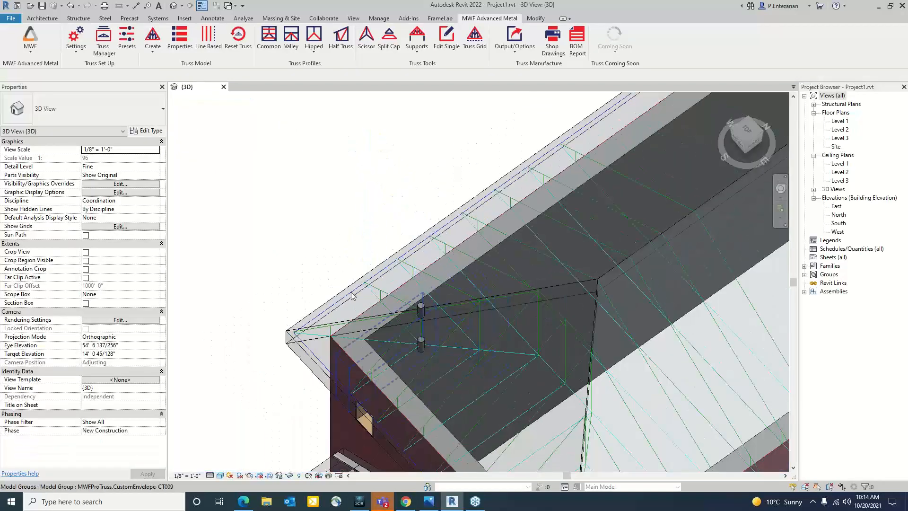
pyautogui.scroll(3, 458, 319)
pyautogui.click(453, 316)
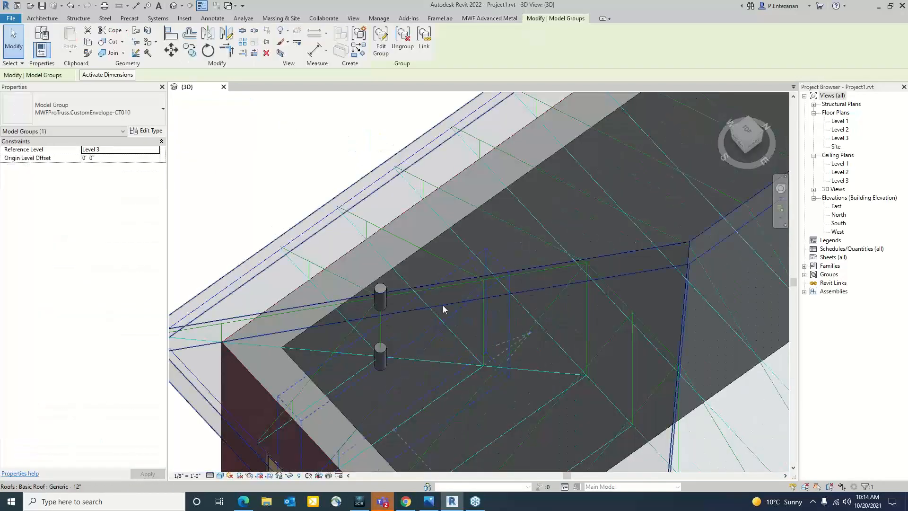
pyautogui.keyDown('ctrl'); pyautogui.click(439, 287); pyautogui.keyUp('ctrl')
pyautogui.keyDown('ctrl'); pyautogui.click(434, 254); pyautogui.keyUp('ctrl')
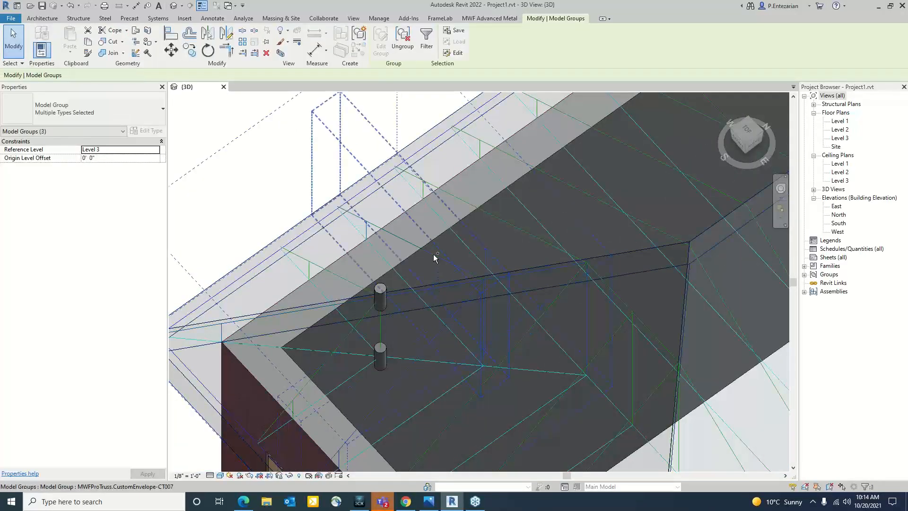
pyautogui.press('h')
pyautogui.press('i')
pyautogui.click(575, 209)
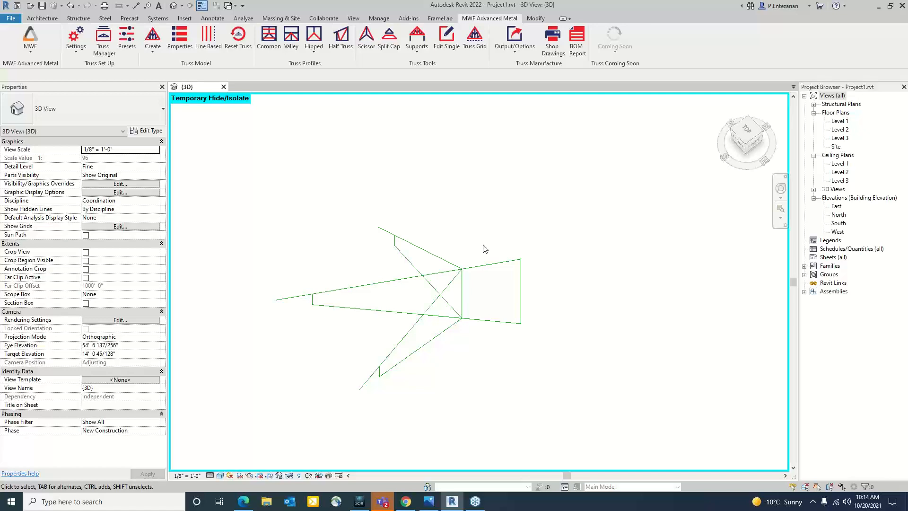
# Step: Add Auto Truss Connections between the hip envelope and the second jack pair, using a lateral tolerance of 0' 2" and an elevation tolerance of 0' 6"
pyautogui.click(448, 237)
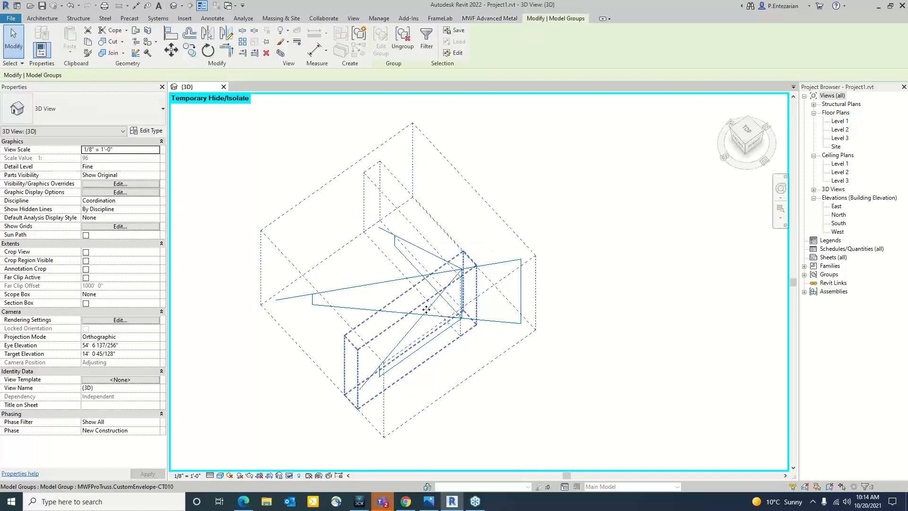
pyautogui.click(489, 18)
pyautogui.click(416, 42)
pyautogui.click(425, 88)
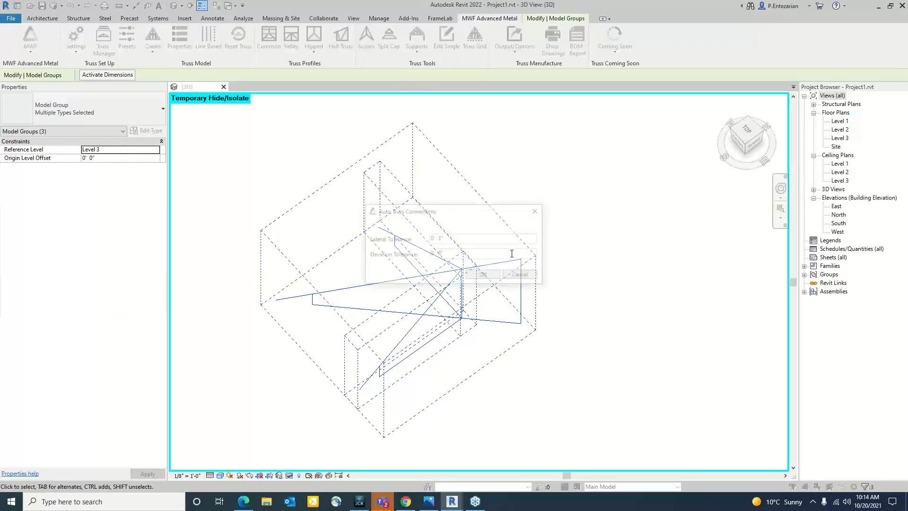
pyautogui.doubleClick(439, 238)
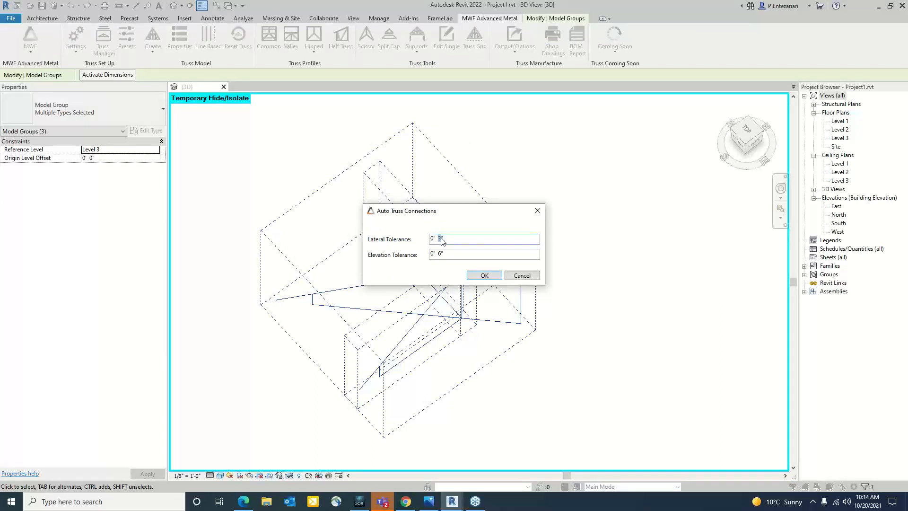
pyautogui.write('2')
pyautogui.click(482, 278)
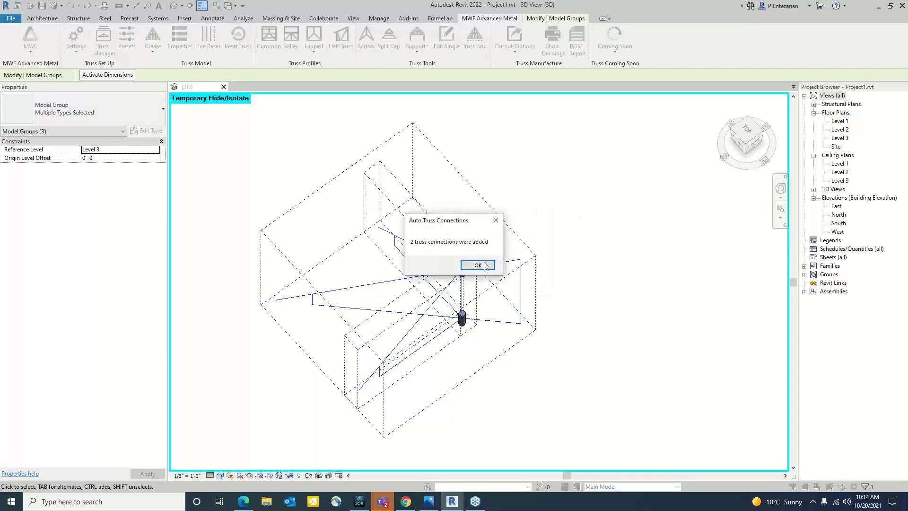
pyautogui.click(478, 265)
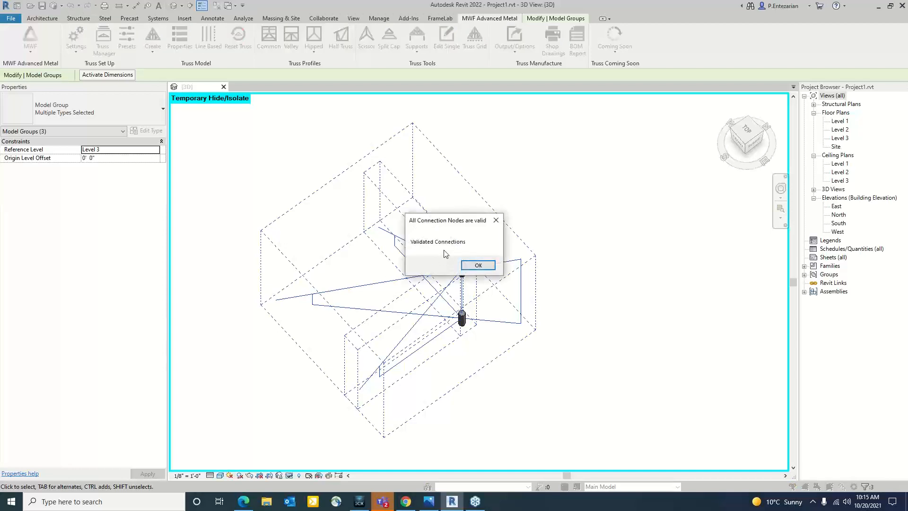
pyautogui.click(479, 265)
pyautogui.click(483, 239)
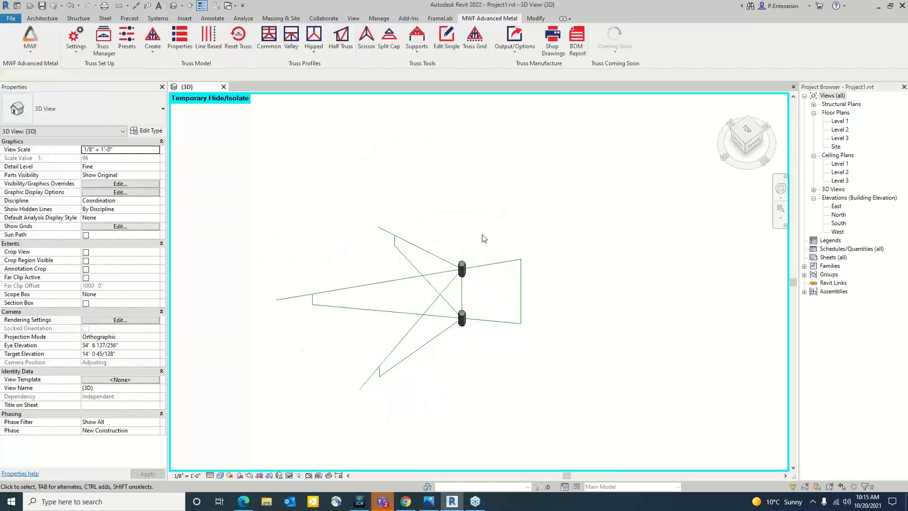
# Step: Restore the hidden elements, then isolate the southwest hip envelope with the third south-side jack envelope and the full-span envelope meeting its upper end
pyautogui.press('h')
pyautogui.press('r')
pyautogui.scroll(-3, 389, 236)
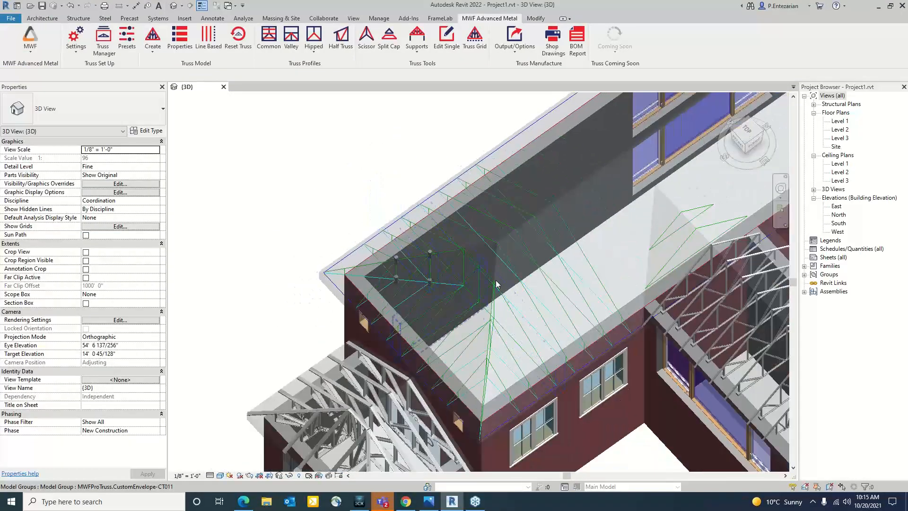
pyautogui.scroll(4, 496, 284)
pyautogui.click(411, 238)
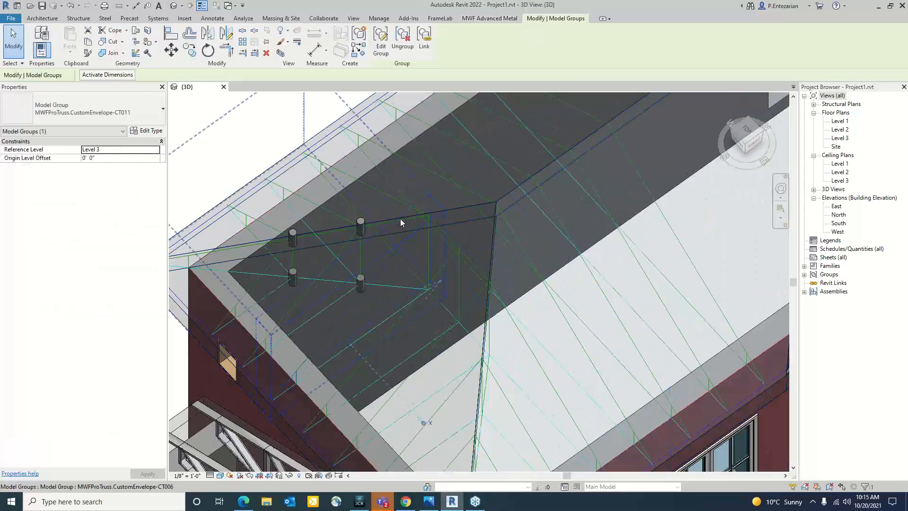
pyautogui.keyDown('ctrl'); pyautogui.click(399, 221); pyautogui.keyUp('ctrl')
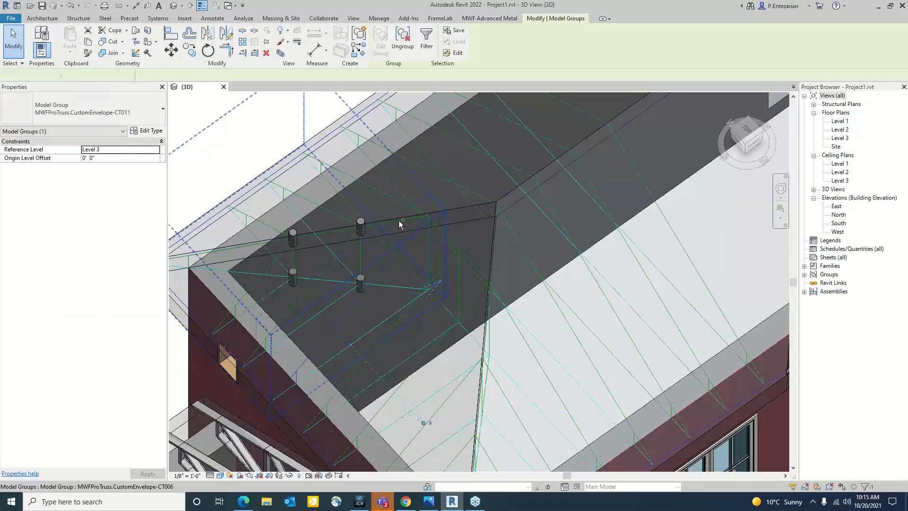
pyautogui.keyDown('ctrl'); pyautogui.click(401, 201); pyautogui.keyUp('ctrl')
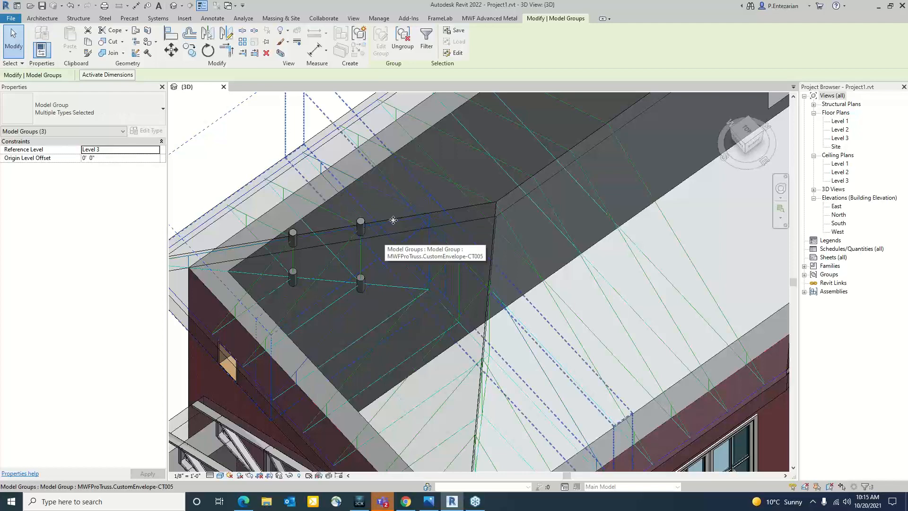
pyautogui.press('h')
pyautogui.press('i')
pyautogui.click(506, 215)
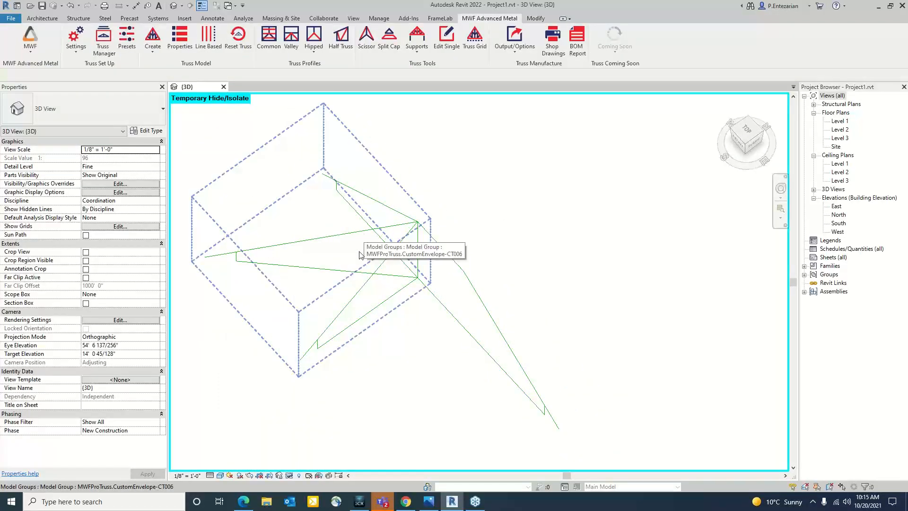
# Step: Add Auto Truss Connections where the hip, jack and full-span envelopes meet, with a 0' 6" elevation tolerance, and restore the hidden elements
pyautogui.click(429, 208)
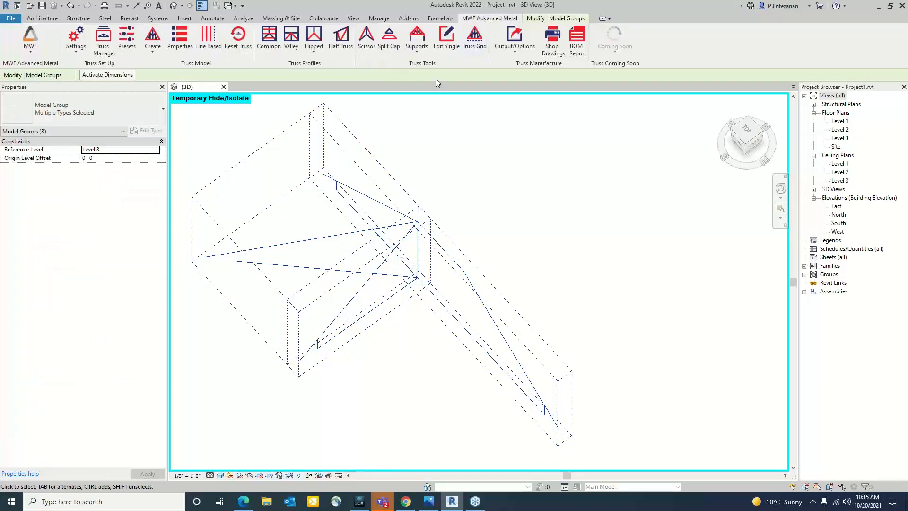
pyautogui.click(421, 51)
pyautogui.click(425, 66)
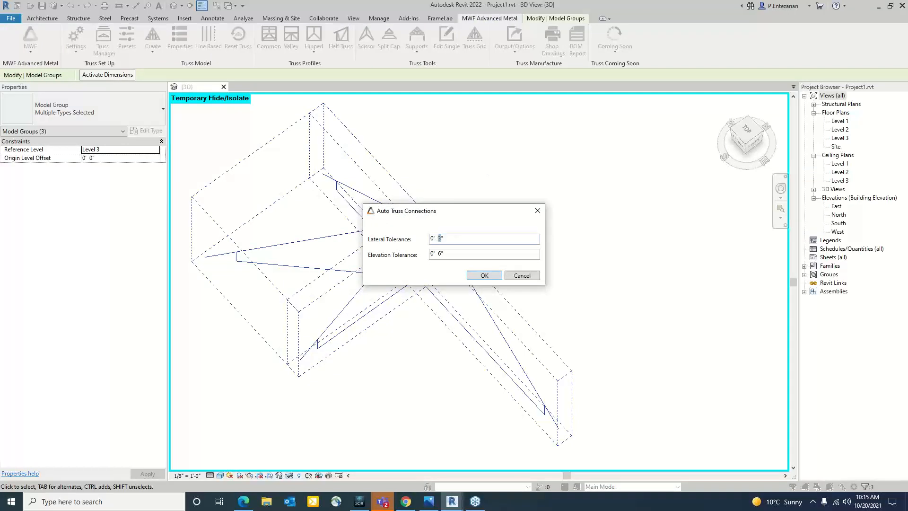
pyautogui.click(486, 276)
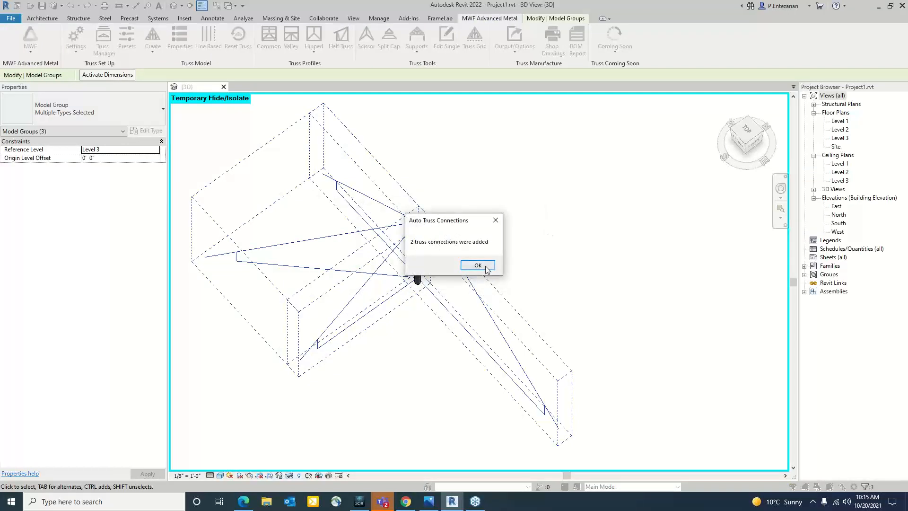
pyautogui.click(482, 267)
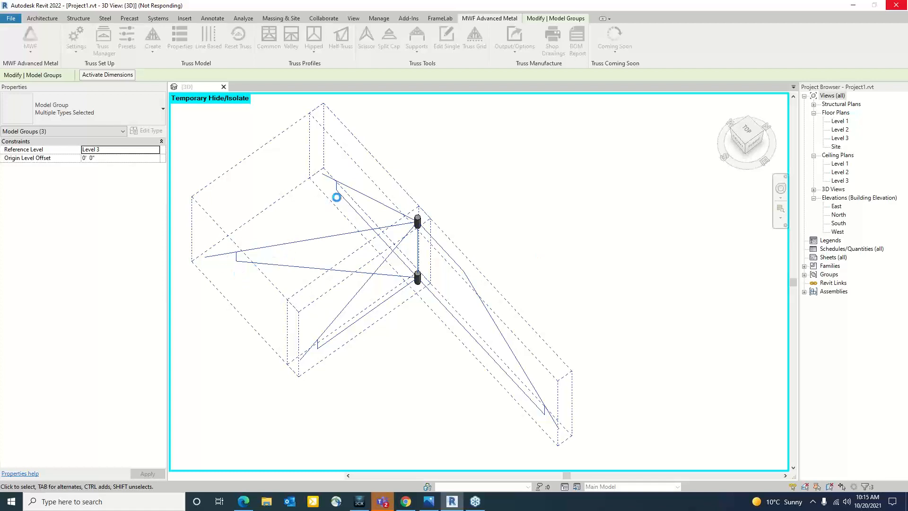
pyautogui.click(478, 266)
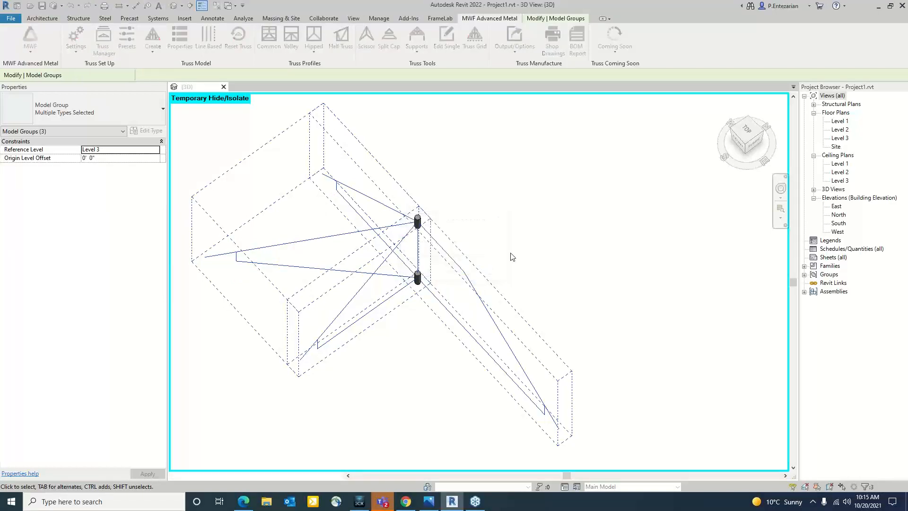
pyautogui.scroll(-2, 517, 250)
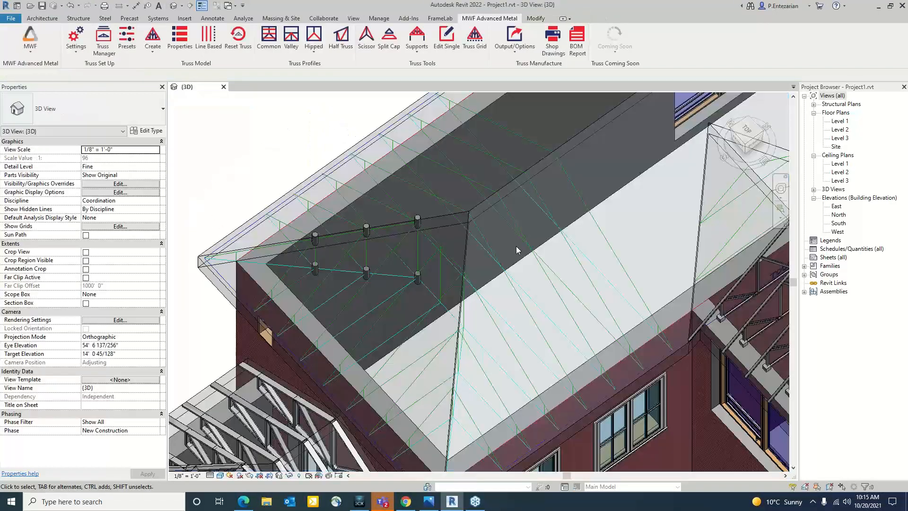
# Step: Examine the connected jack and hip truss envelopes along the southwest hip by selecting them individually
pyautogui.scroll(4, 303, 255)
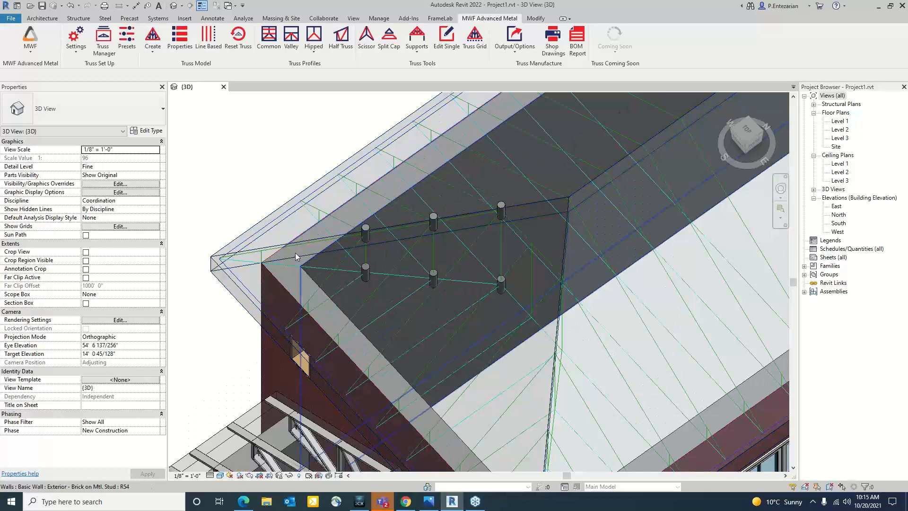
pyautogui.click(326, 289)
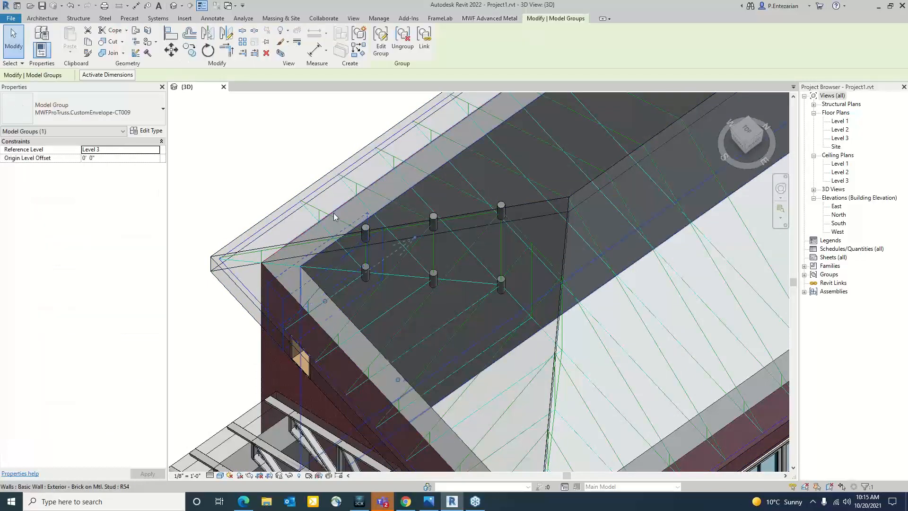
pyautogui.click(416, 243)
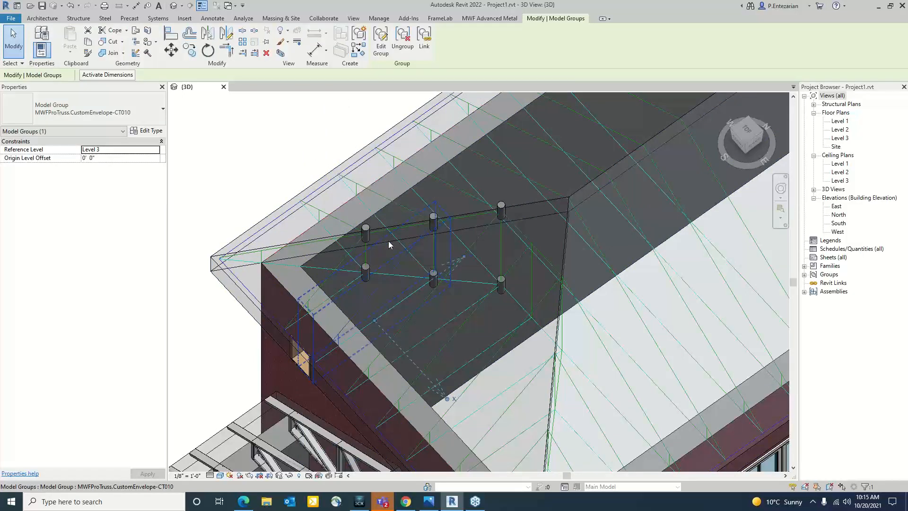
pyautogui.click(255, 257)
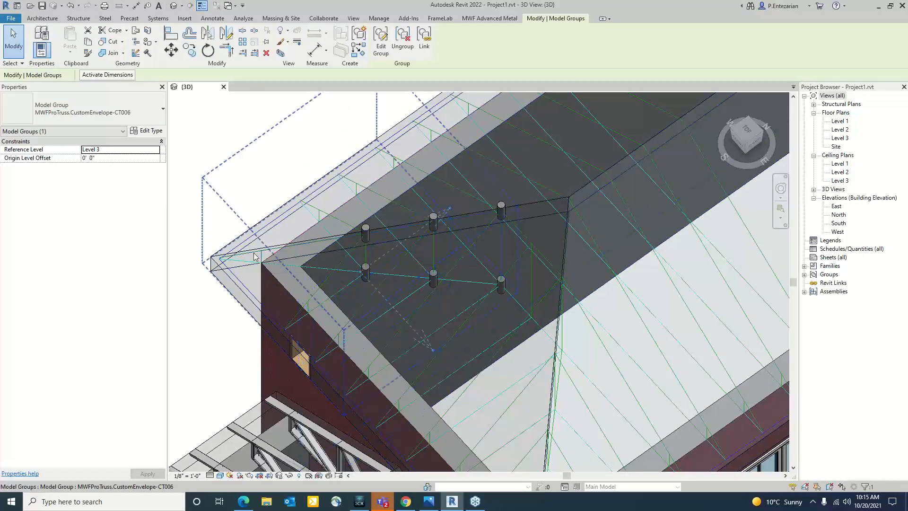
pyautogui.click(463, 259)
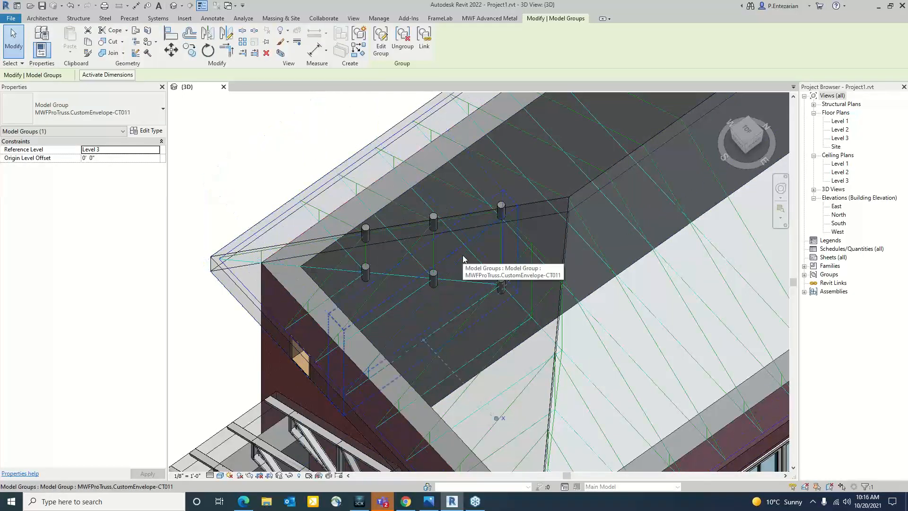
pyautogui.scroll(-2, 463, 259)
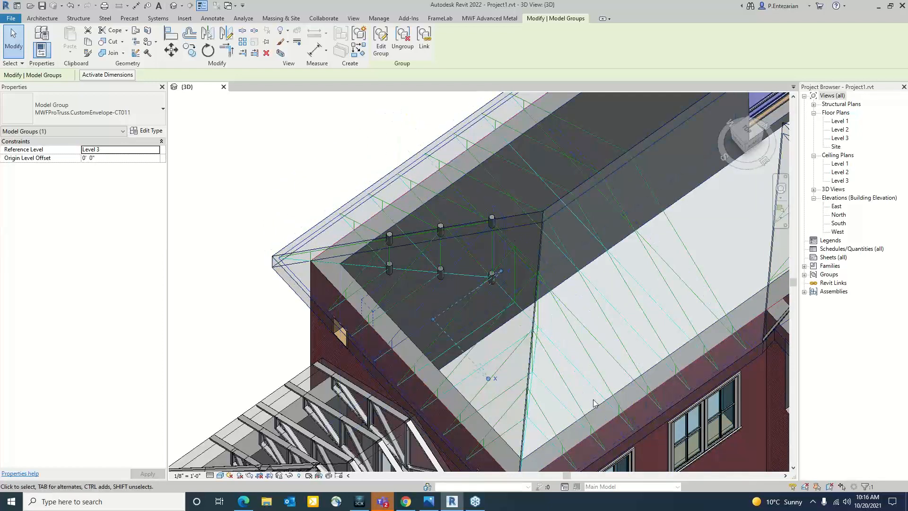
pyautogui.click(293, 196)
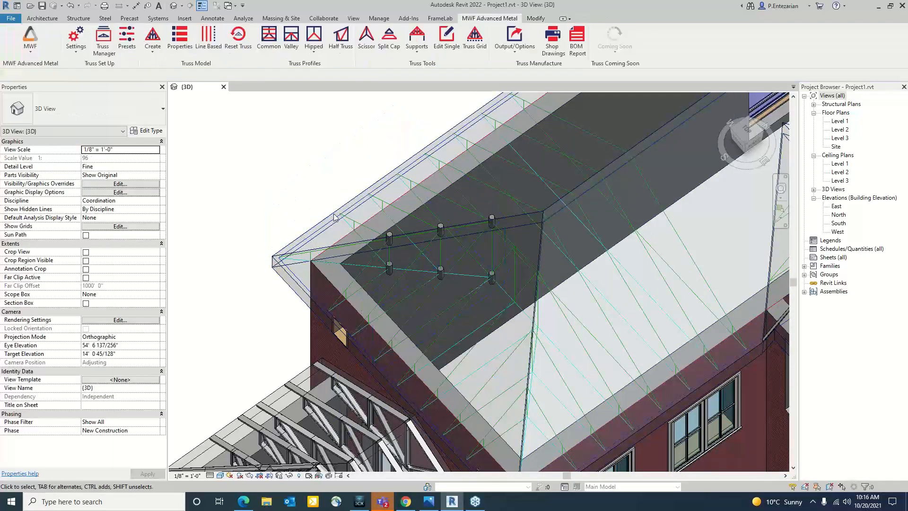
pyautogui.scroll(2, 334, 217)
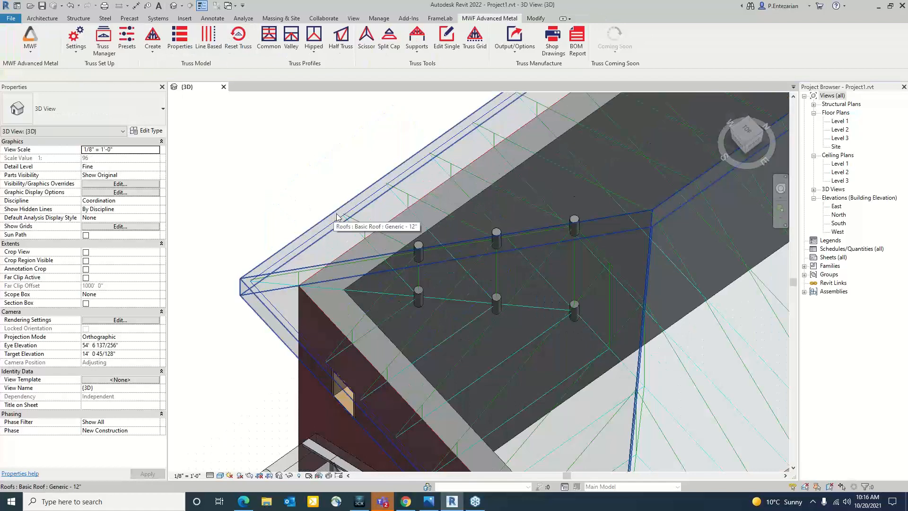
pyautogui.scroll(2, 368, 229)
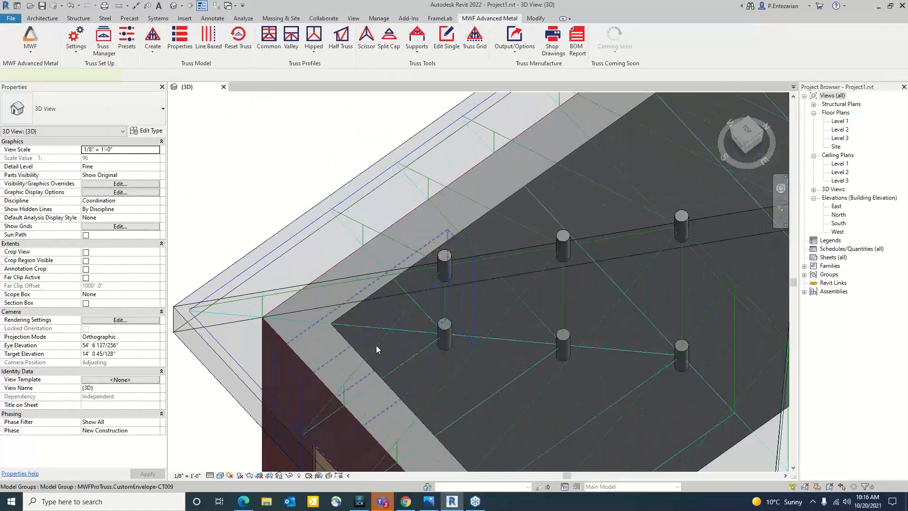
pyautogui.click(377, 345)
pyautogui.click(489, 19)
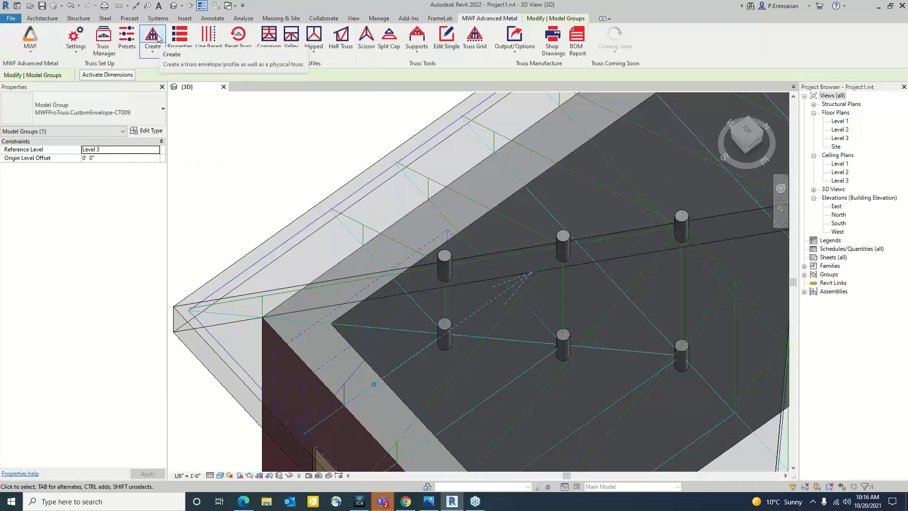
pyautogui.click(340, 223)
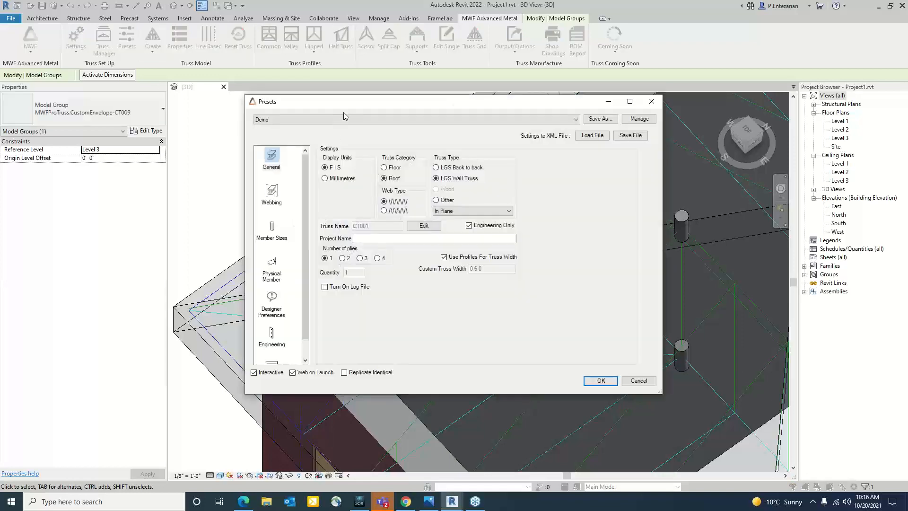
pyautogui.moveTo(347, 108); pyautogui.dragTo(337, 95)
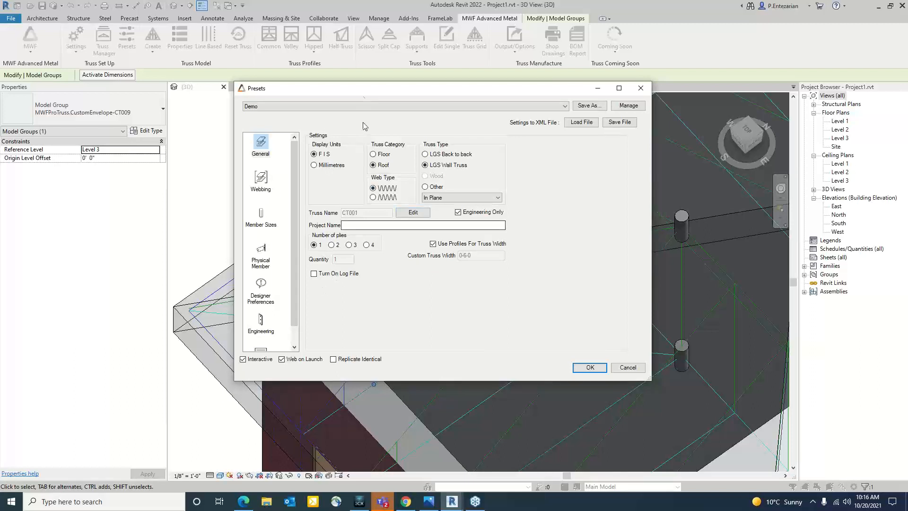
pyautogui.moveTo(376, 95); pyautogui.dragTo(295, 75)
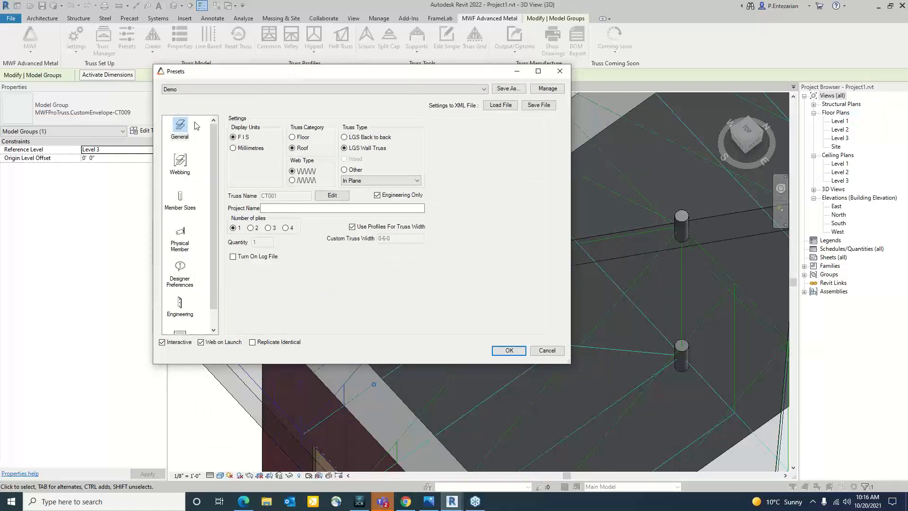
pyautogui.click(560, 71)
# Step: Review the Demo preset's general settings, including the plane options available for the LGS Wall Truss type
pyautogui.click(269, 146)
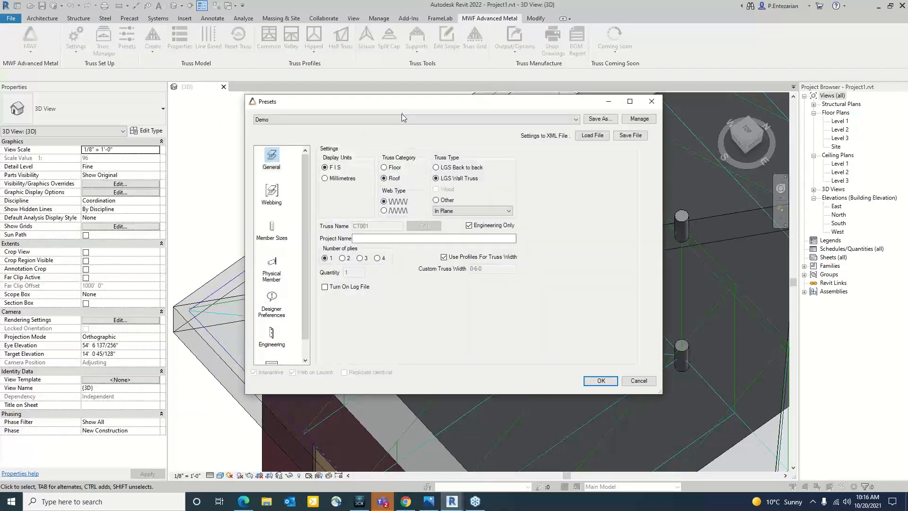
pyautogui.moveTo(401, 102); pyautogui.dragTo(335, 90)
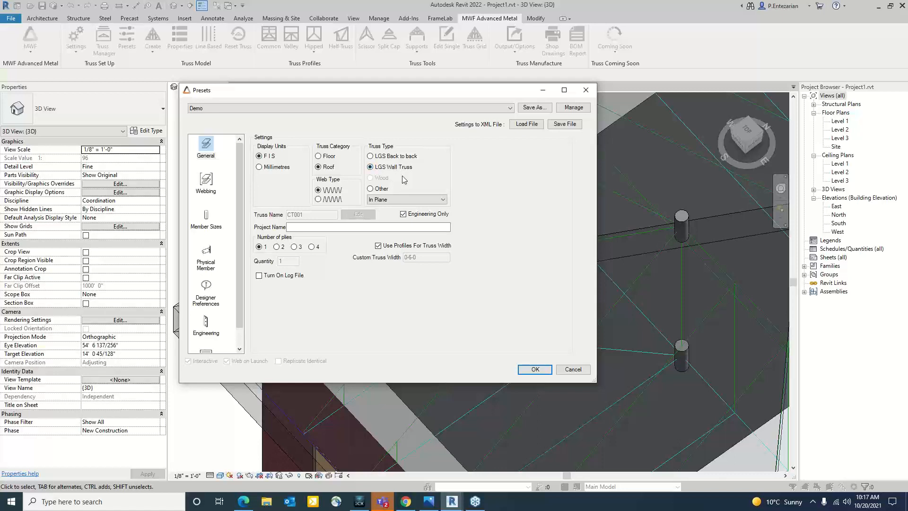
pyautogui.click(388, 201)
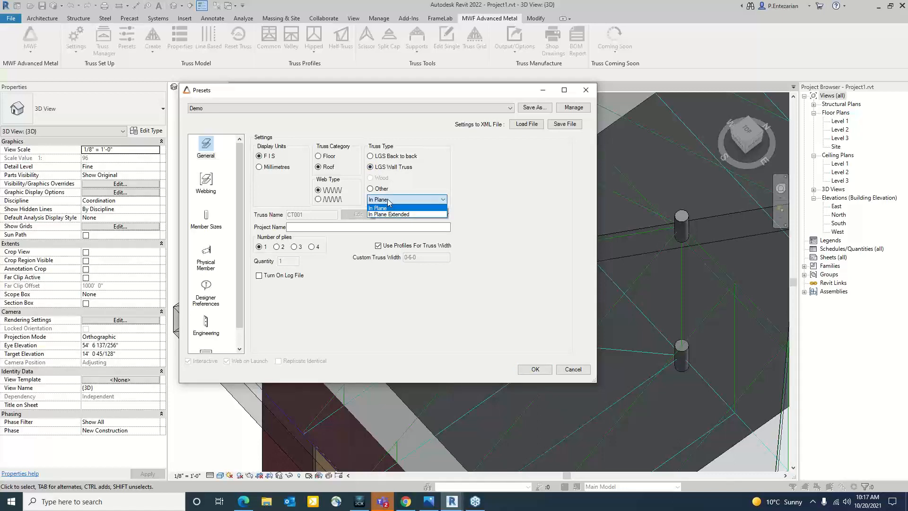
pyautogui.click(387, 199)
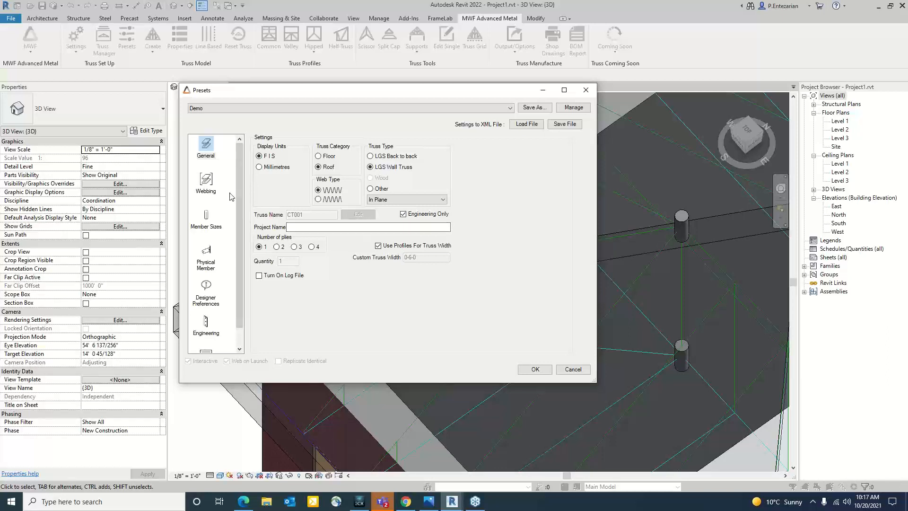
# Step: Review the webbing presets, checking the available options for diagonals orientation and verticals position
pyautogui.click(212, 186)
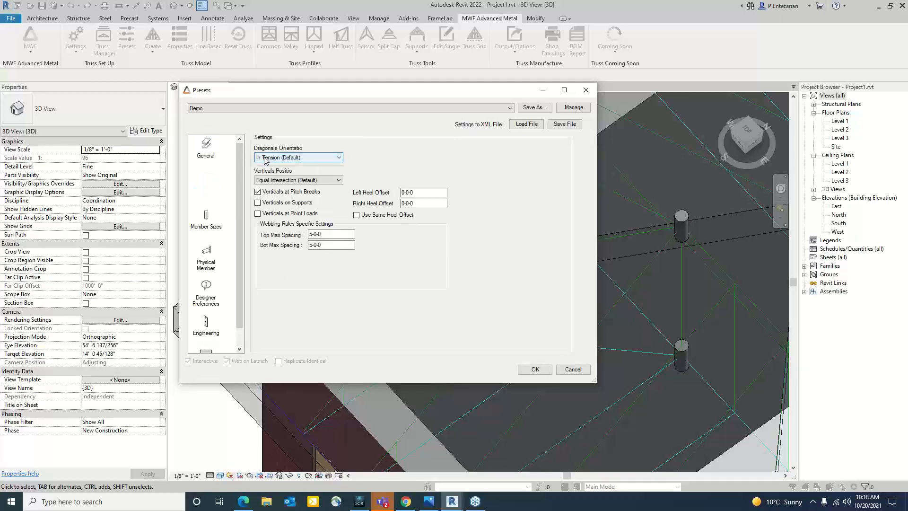
pyautogui.click(338, 158)
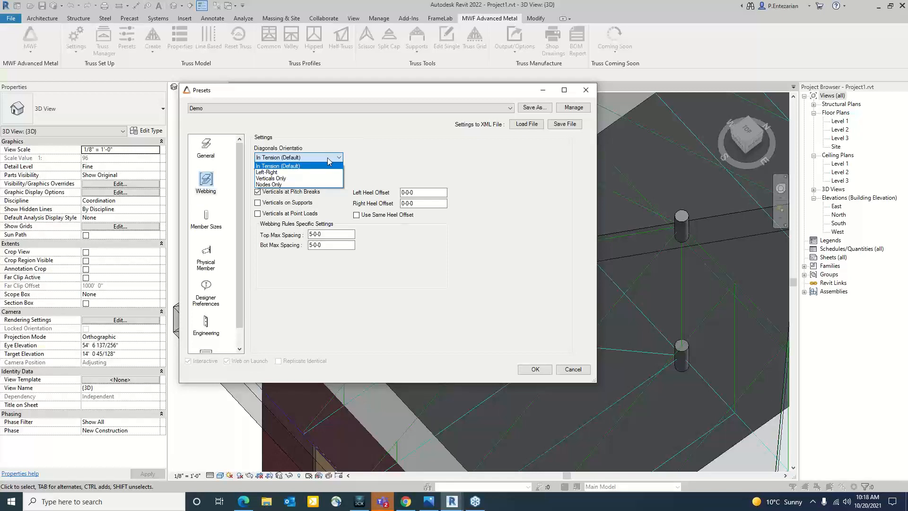
pyautogui.click(330, 161)
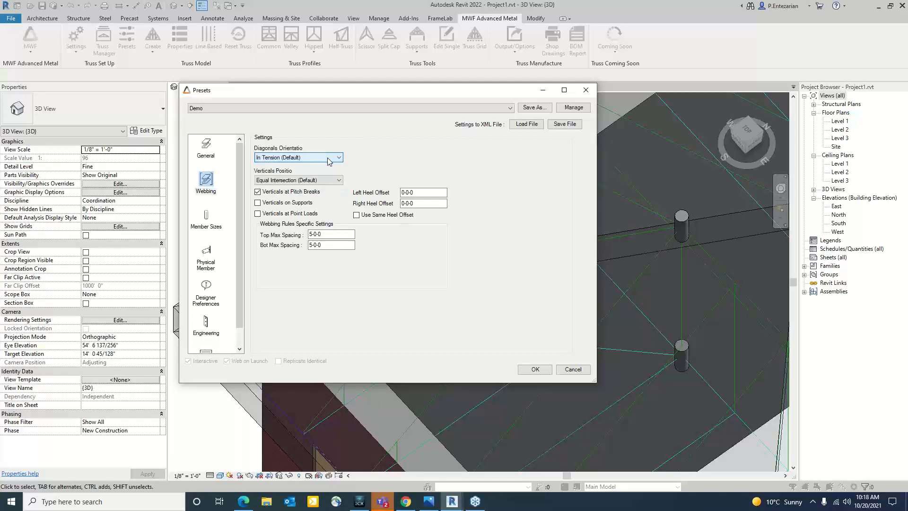
pyautogui.click(330, 182)
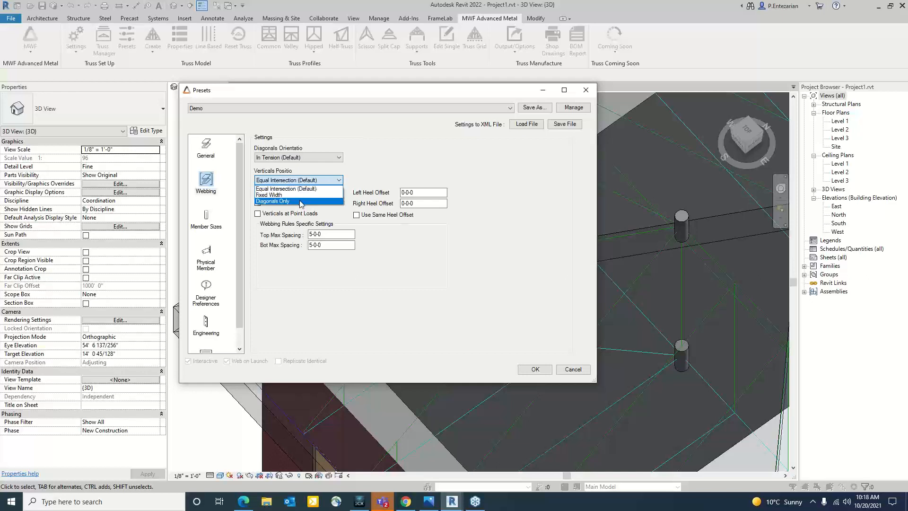
pyautogui.click(329, 183)
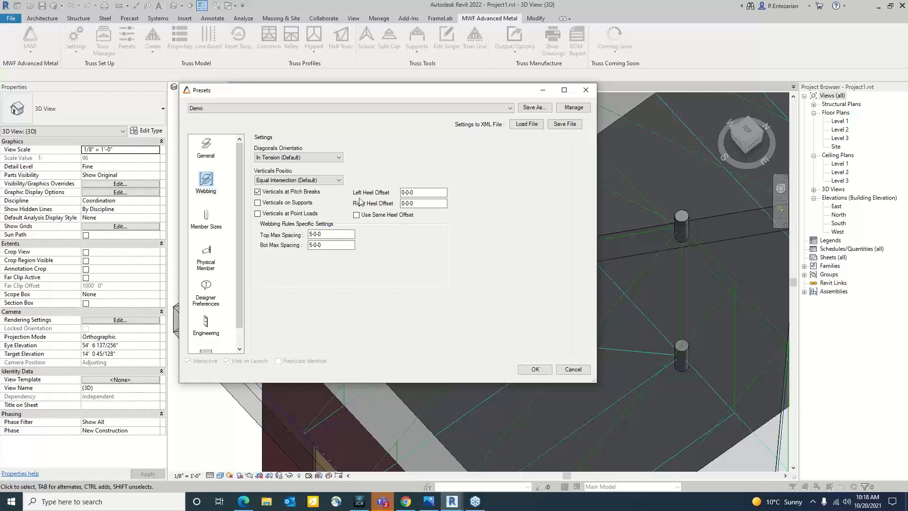
# Step: Check which section catalogs the member size presets offer for the top chord, and close the presets
pyautogui.click(207, 216)
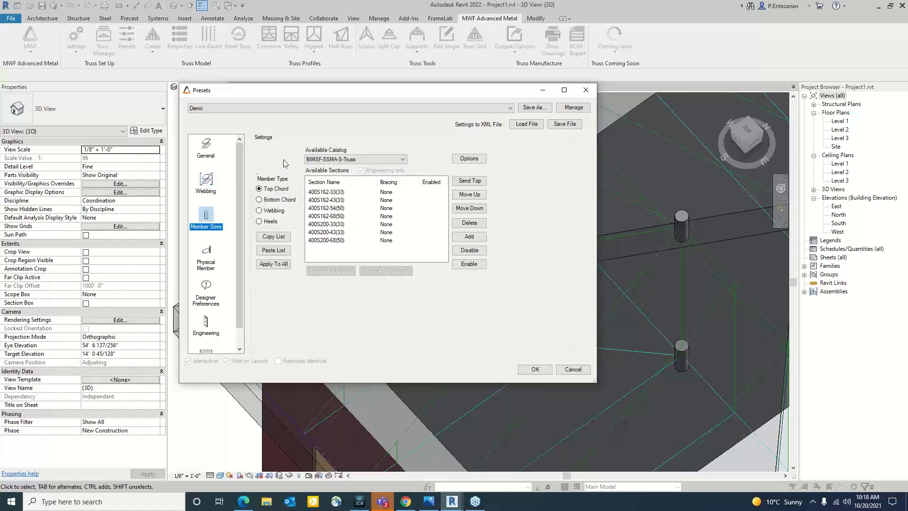
pyautogui.click(378, 160)
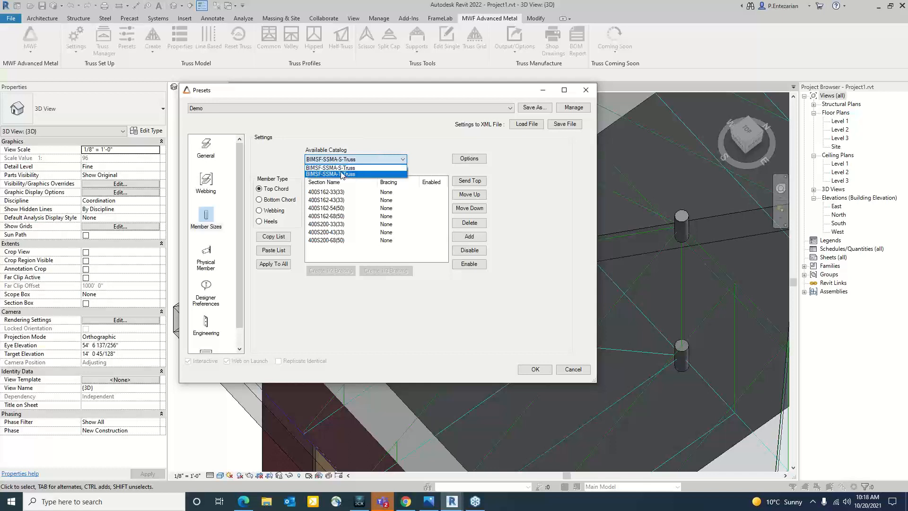
pyautogui.click(400, 142)
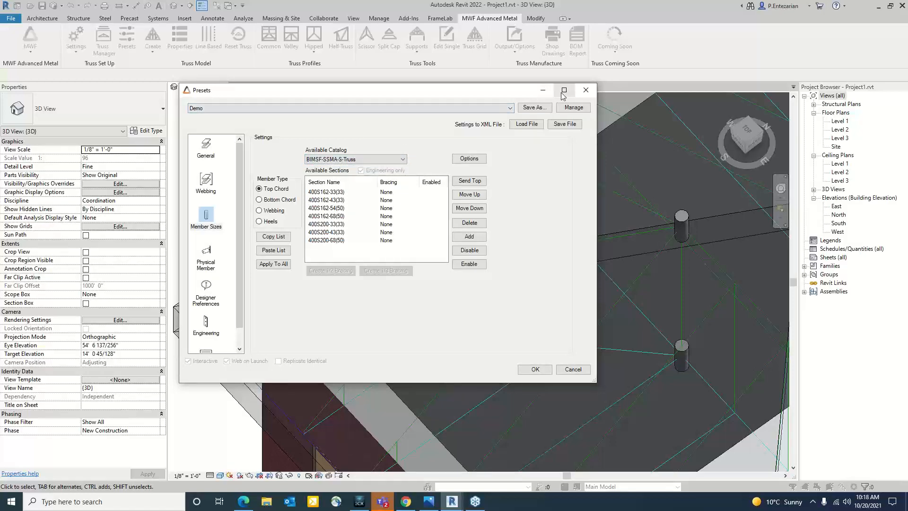
pyautogui.click(586, 90)
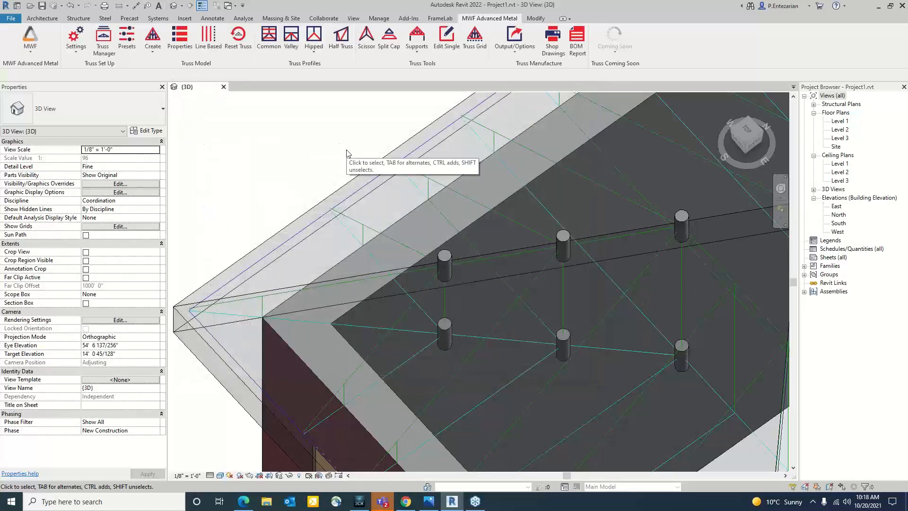
# Step: Start loading a family and browse to the Imperial profiles folder under 2022, MWFTrusses, Families, Profiles
pyautogui.click(184, 18)
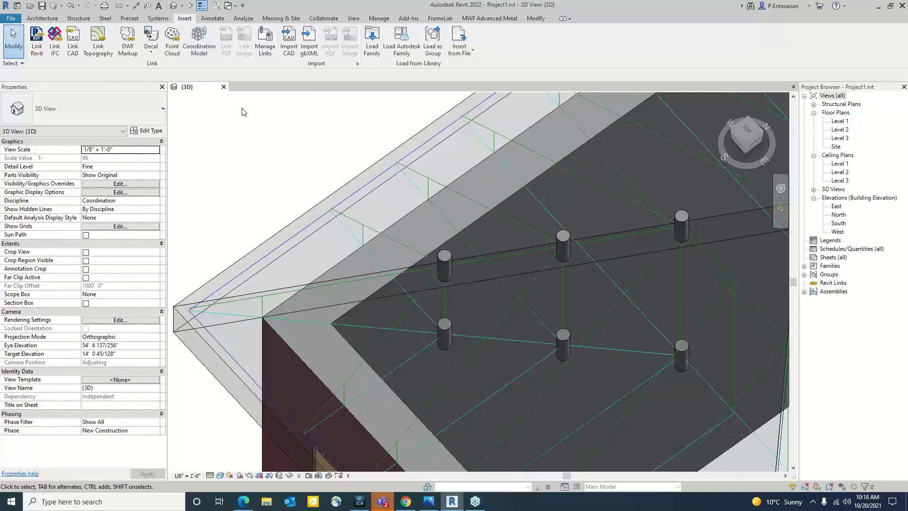
pyautogui.click(372, 40)
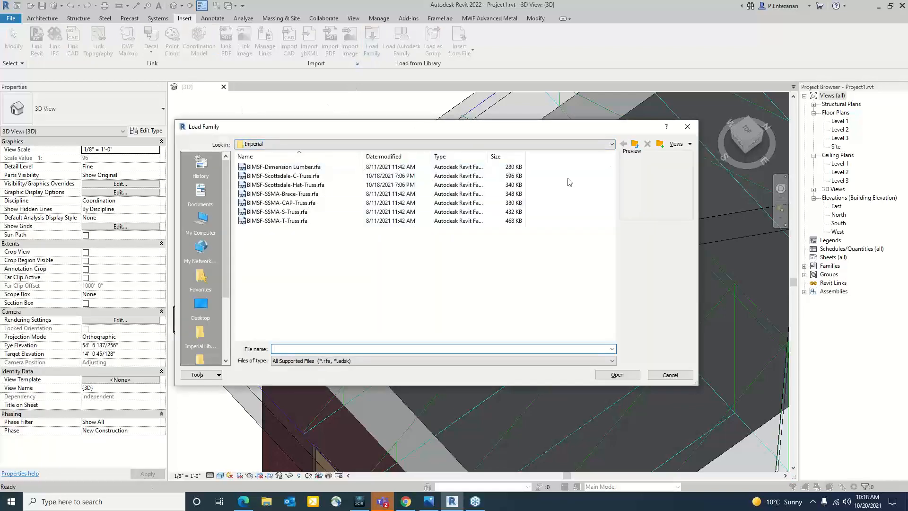
pyautogui.moveTo(226, 267); pyautogui.dragTo(223, 323)
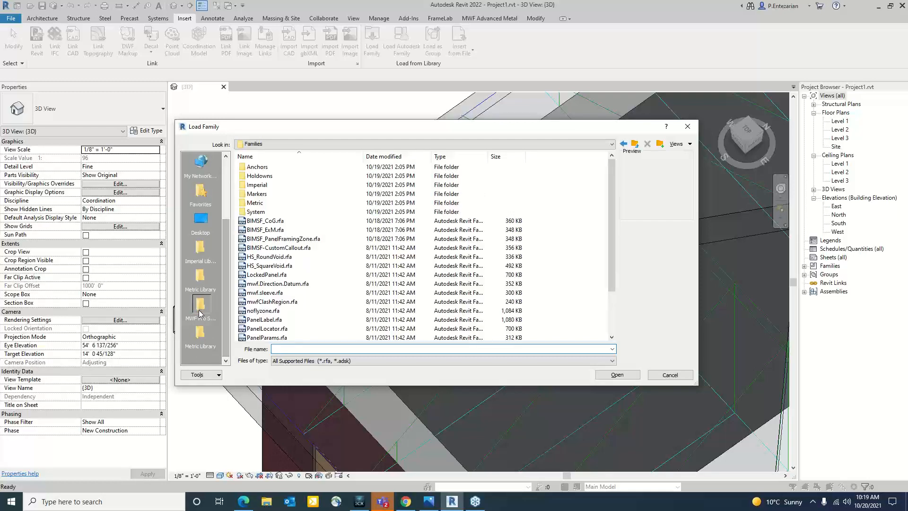
pyautogui.click(635, 144)
pyautogui.click(635, 144)
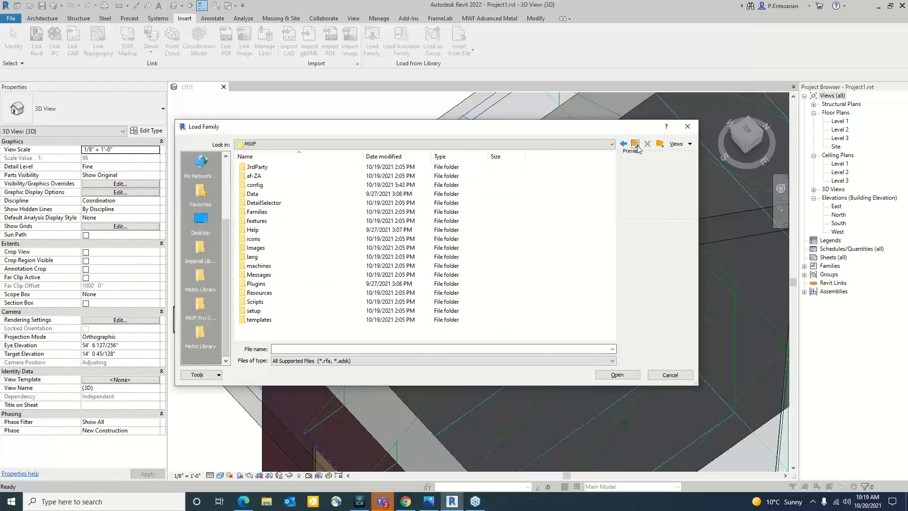
pyautogui.click(636, 146)
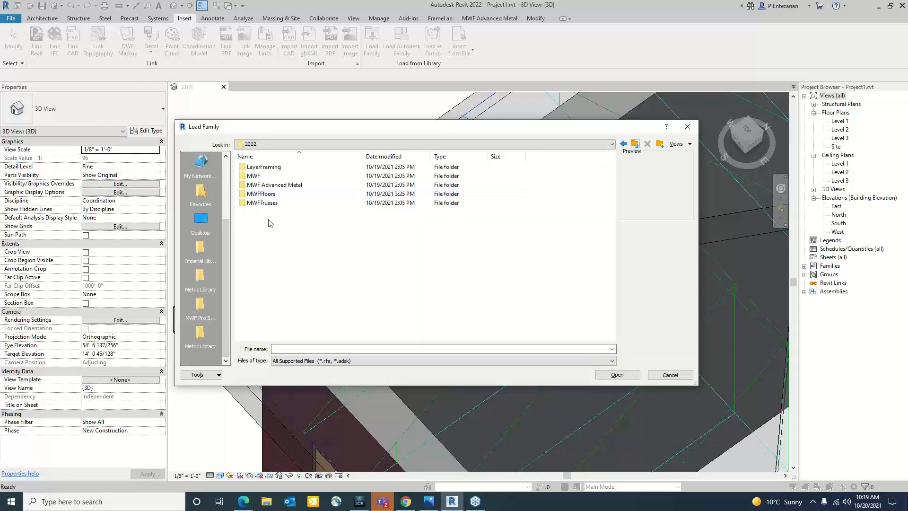
pyautogui.doubleClick(272, 205)
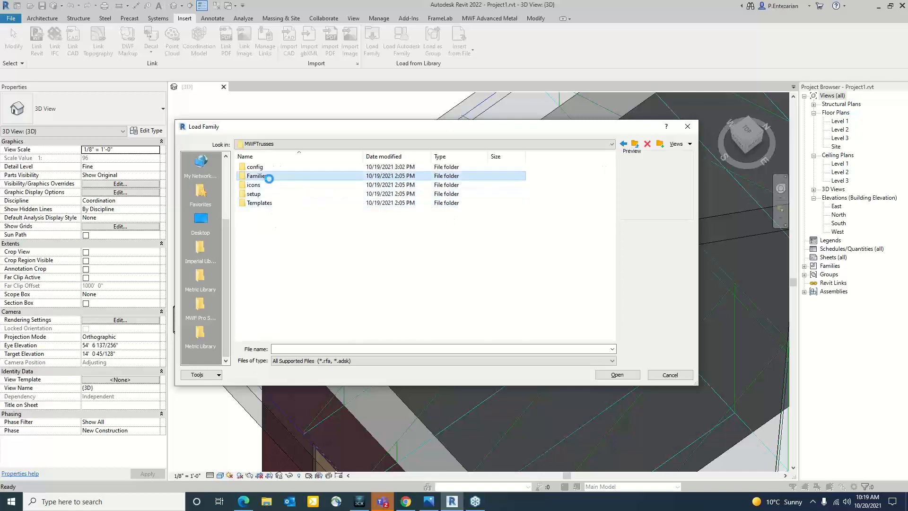
pyautogui.doubleClick(262, 176)
pyautogui.doubleClick(269, 169)
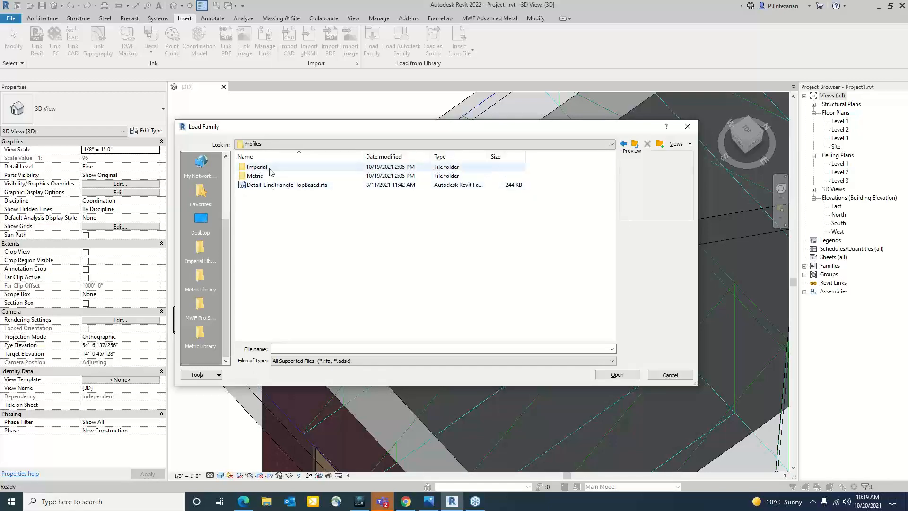
pyautogui.doubleClick(267, 167)
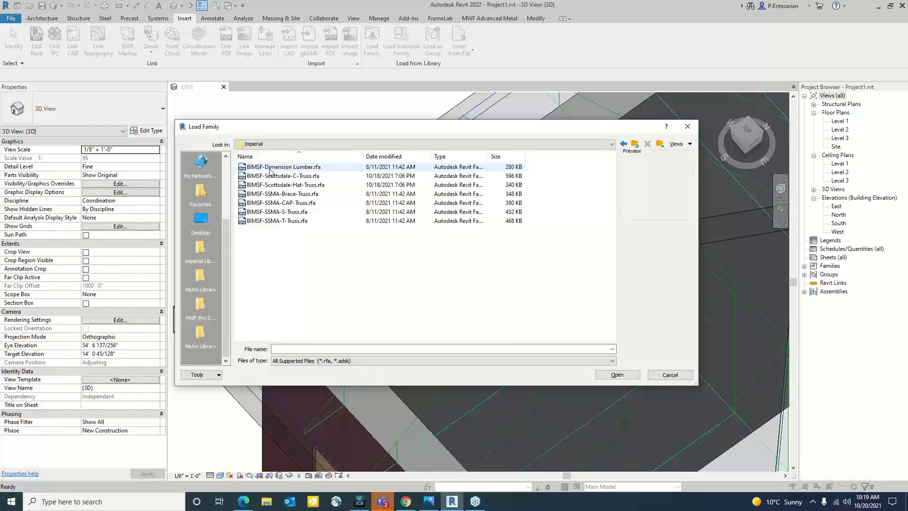
# Step: Load the BIMSF-SSMA-CAP-Truss.rfa family with all its types, from 362CAP162-33(33) to 1000CAP162-97(50)
pyautogui.click(284, 205)
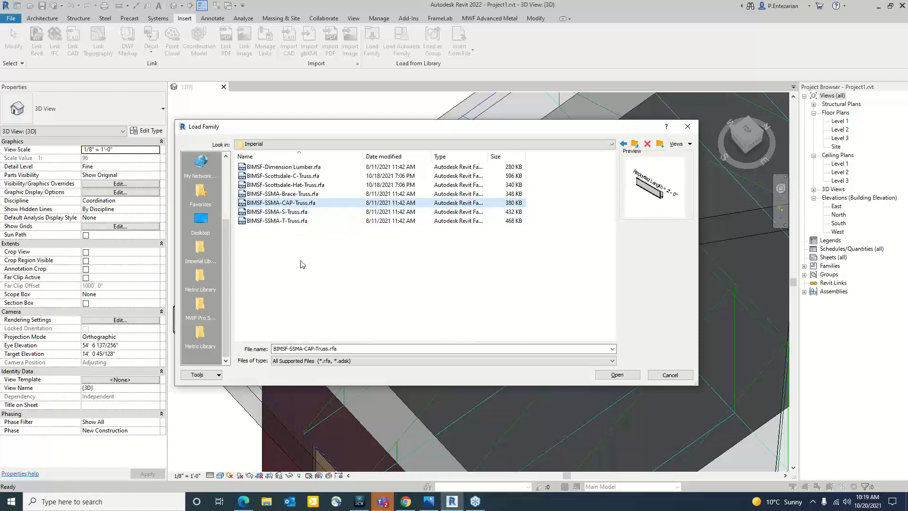
pyautogui.click(612, 374)
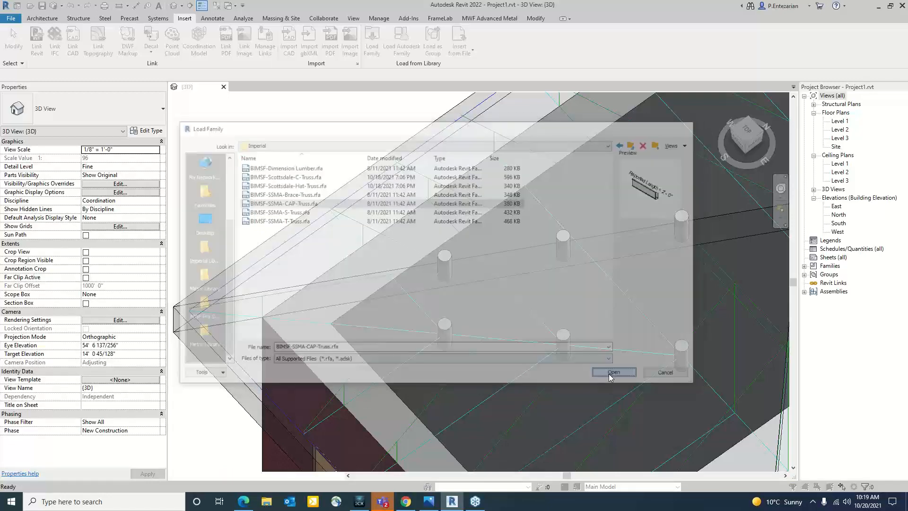
pyautogui.click(319, 156)
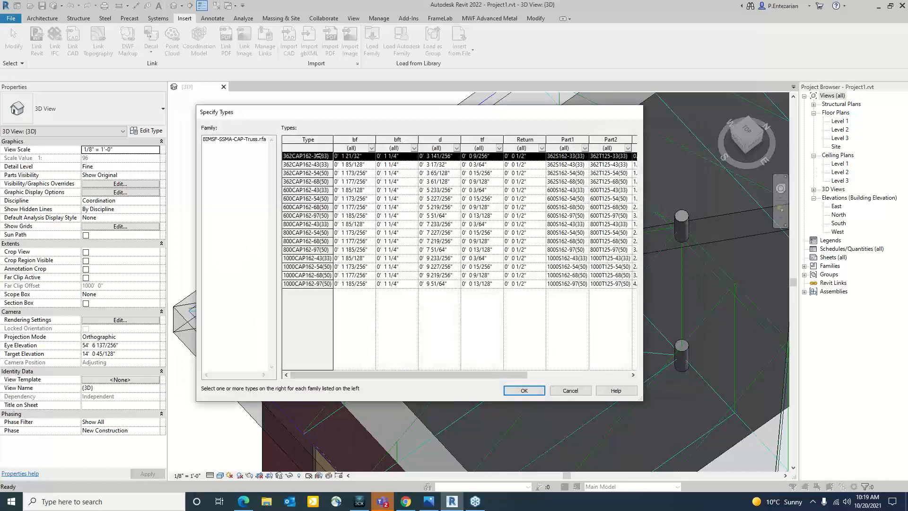
pyautogui.keyDown('shift'); pyautogui.click(313, 283); pyautogui.keyUp('shift')
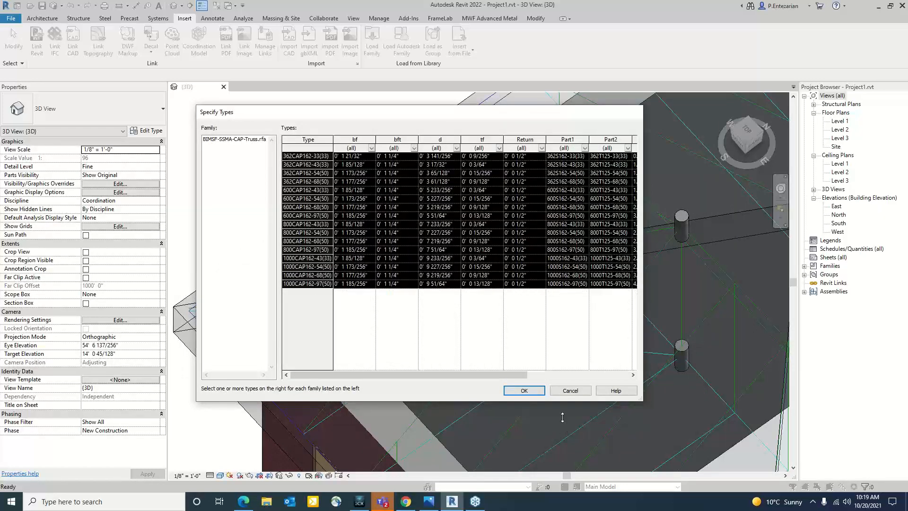
pyautogui.click(524, 390)
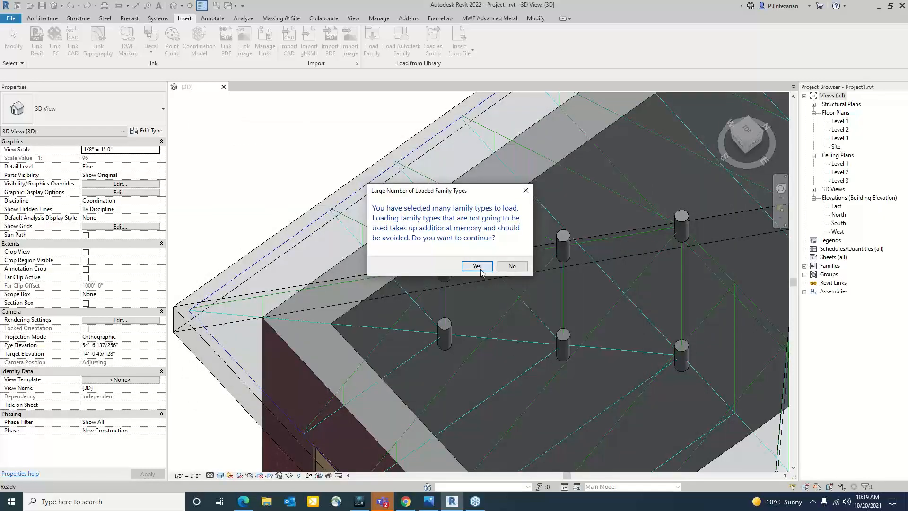
pyautogui.click(481, 269)
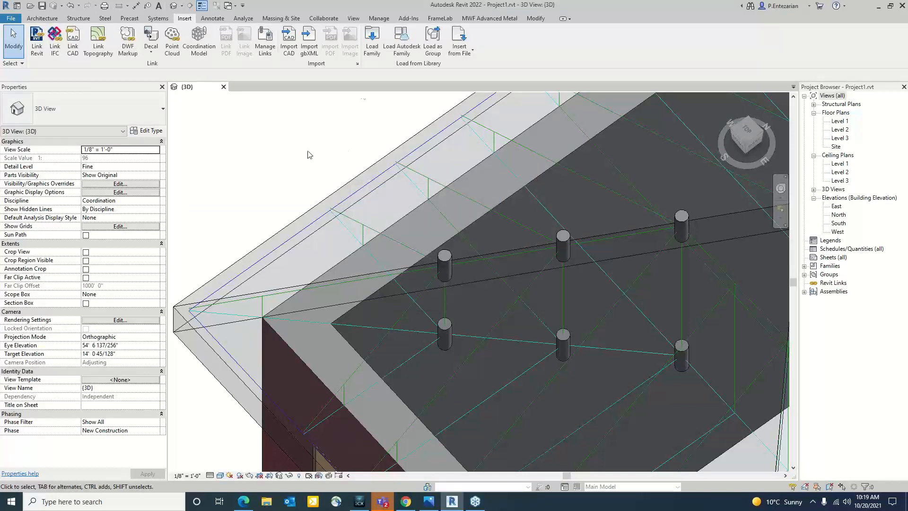
# Step: In the member size presets, switch the top chord catalog to BIMSF-SSMA-CAP-Truss and select the 1000CAP162-43(33) section
pyautogui.click(487, 19)
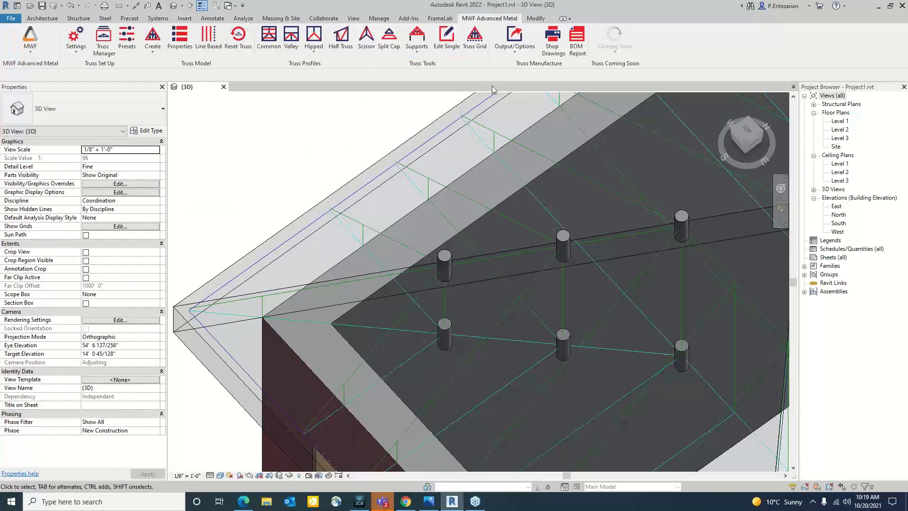
pyautogui.click(137, 51)
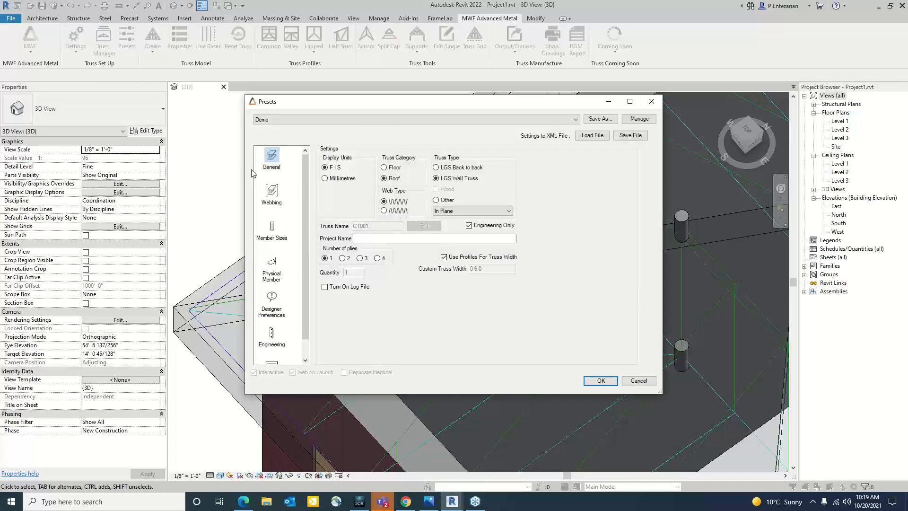
pyautogui.click(272, 192)
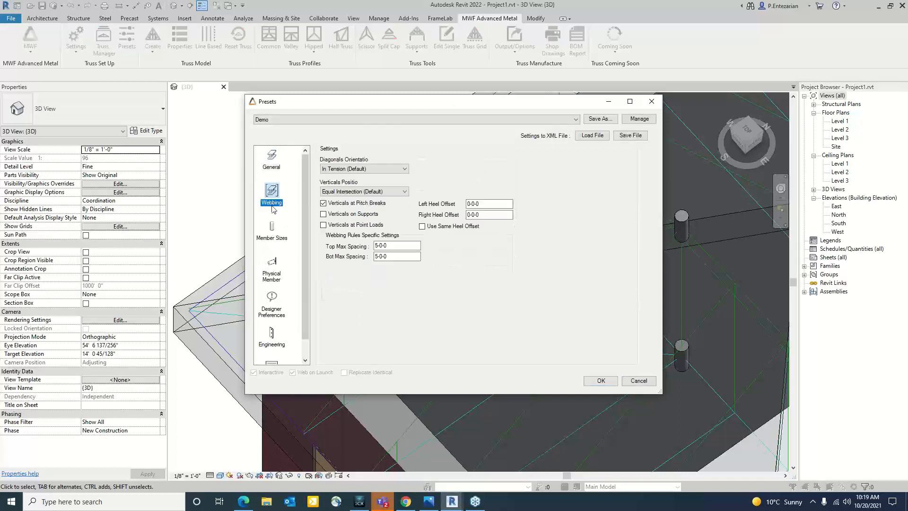
pyautogui.click(273, 236)
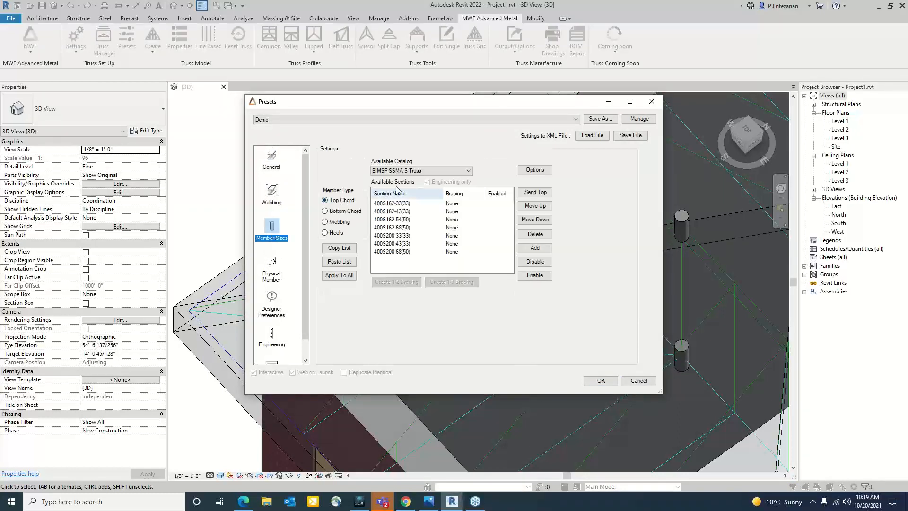
pyautogui.click(430, 171)
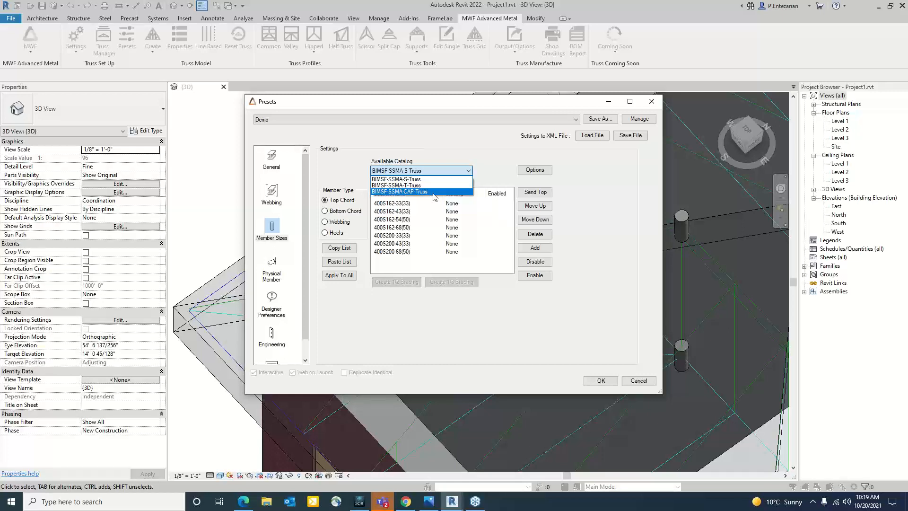
pyautogui.click(433, 193)
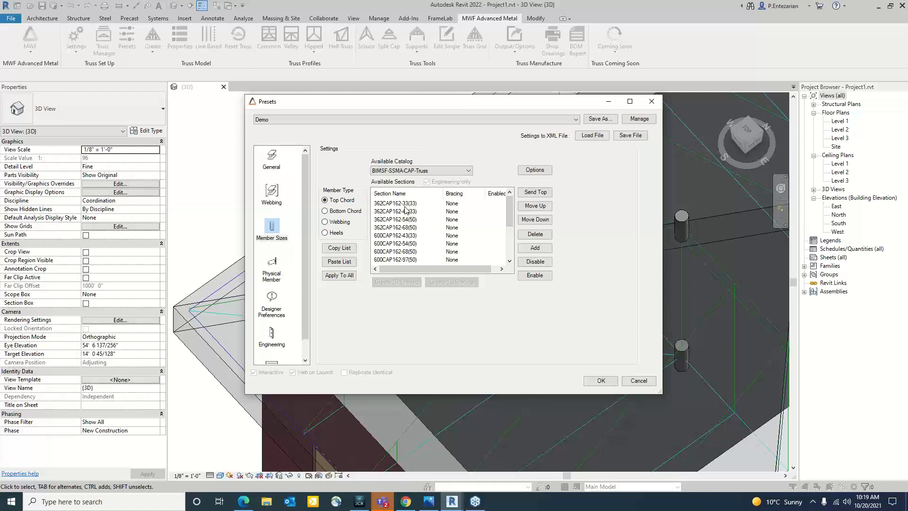
pyautogui.scroll(-3, 405, 211)
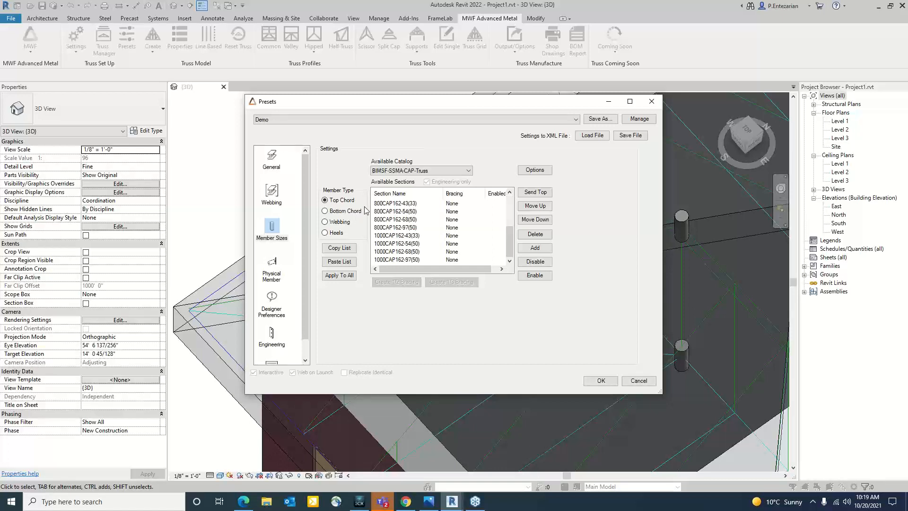
pyautogui.click(392, 236)
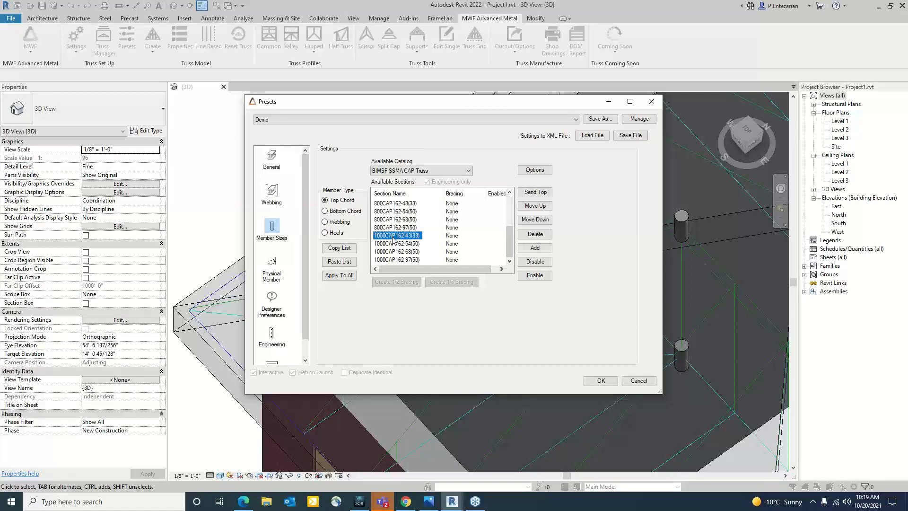
# Step: Delete the sections from 1000CAP162-43(33) to 1000CAP162-97(50) from the top chord's available sections
pyautogui.keyDown('shift'); pyautogui.click(395, 260); pyautogui.keyUp('shift')
pyautogui.click(535, 234)
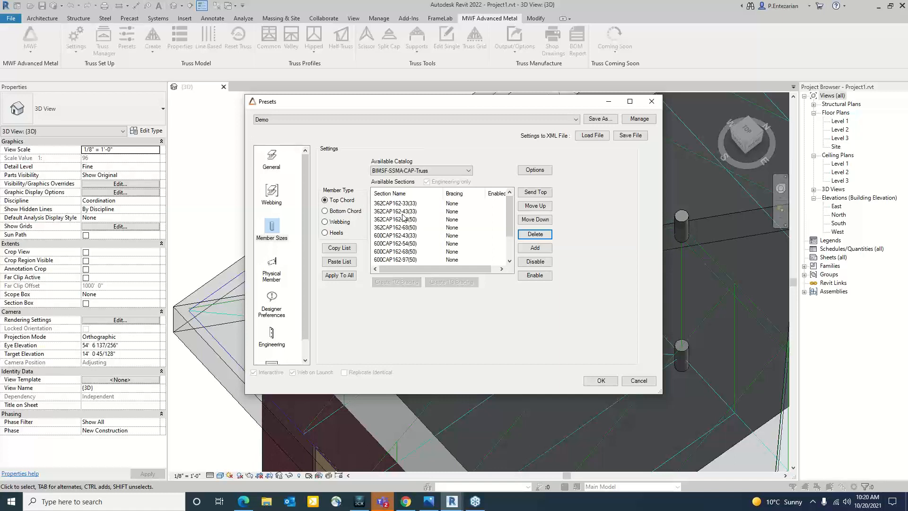
pyautogui.scroll(-2, 396, 211)
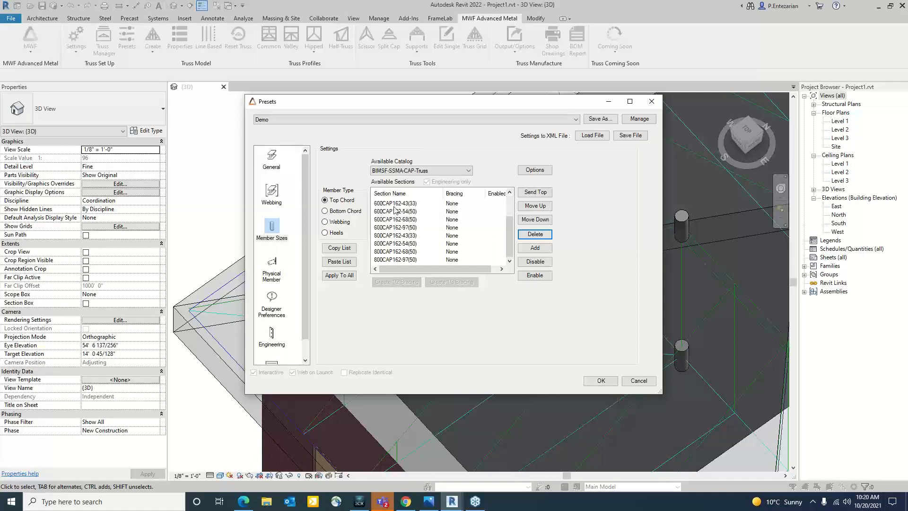
# Step: Add the 550S162-68(50) and 600S162-68(50) sections from the BIMSF-SSMA-S-Truss catalog to the bottom chord's available sections
pyautogui.click(332, 213)
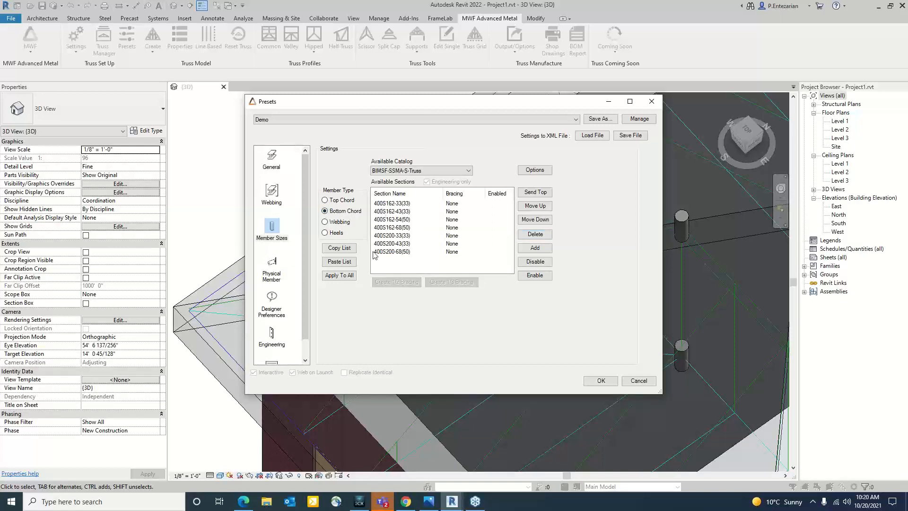
pyautogui.click(536, 248)
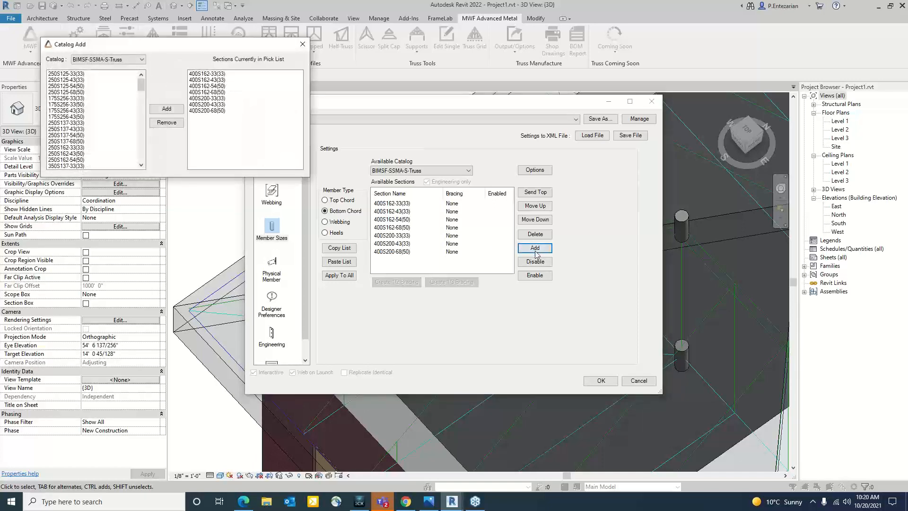
pyautogui.scroll(-7, 87, 135)
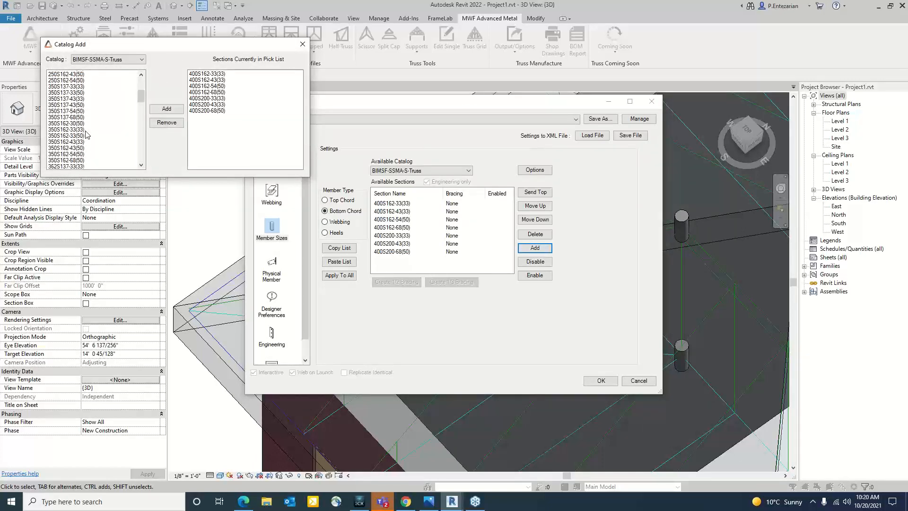
pyautogui.scroll(-10, 87, 135)
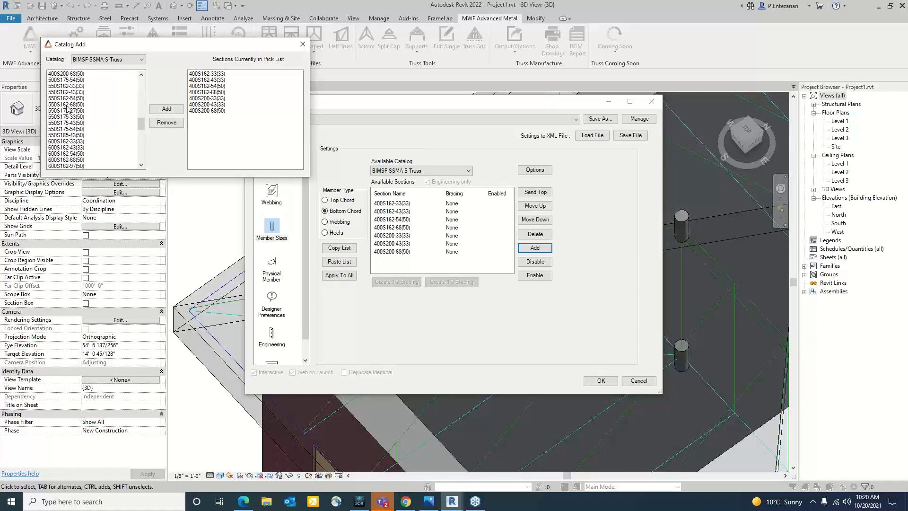
pyautogui.click(68, 104)
pyautogui.click(166, 109)
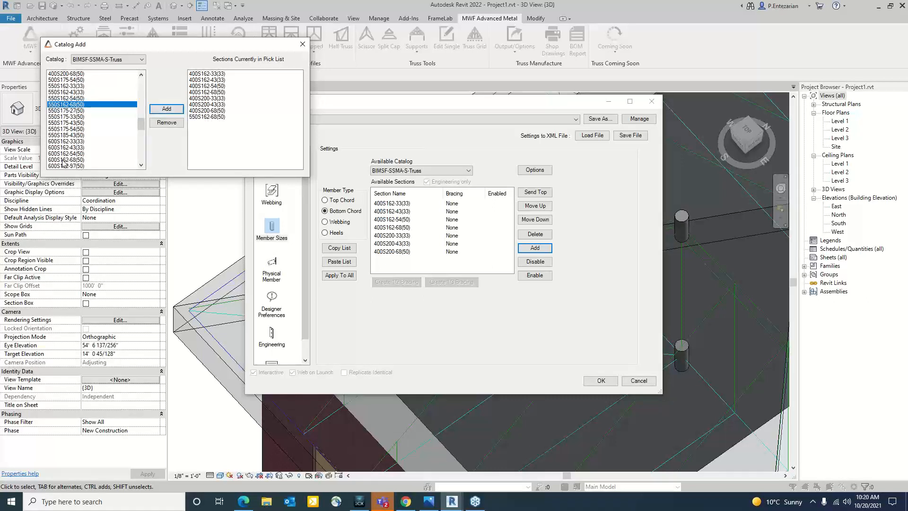
pyautogui.click(64, 160)
pyautogui.click(168, 109)
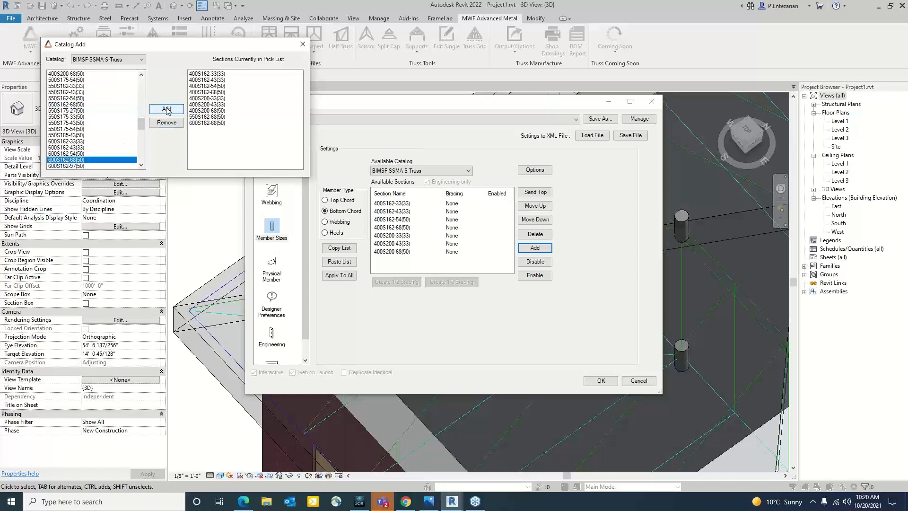
pyautogui.click(302, 44)
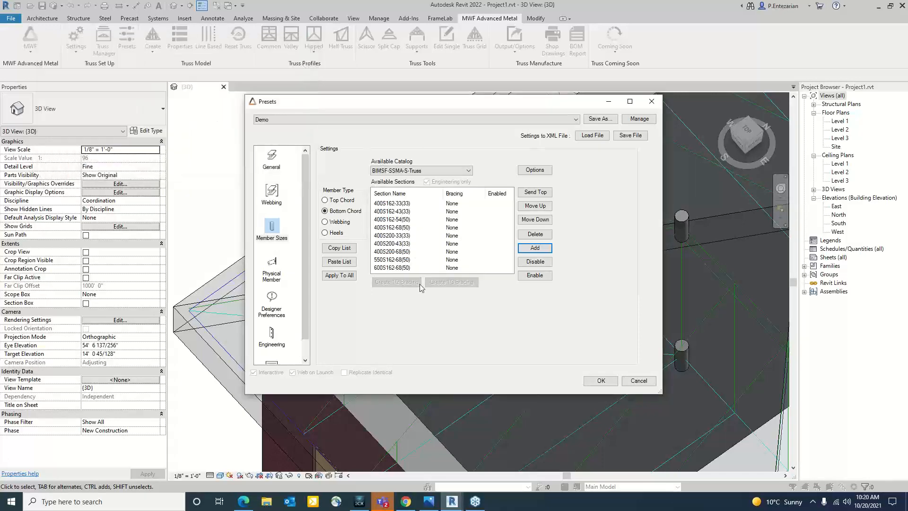
# Step: Review the available section lists for the webbing, heels, bottom chord and top chord member types
pyautogui.click(325, 222)
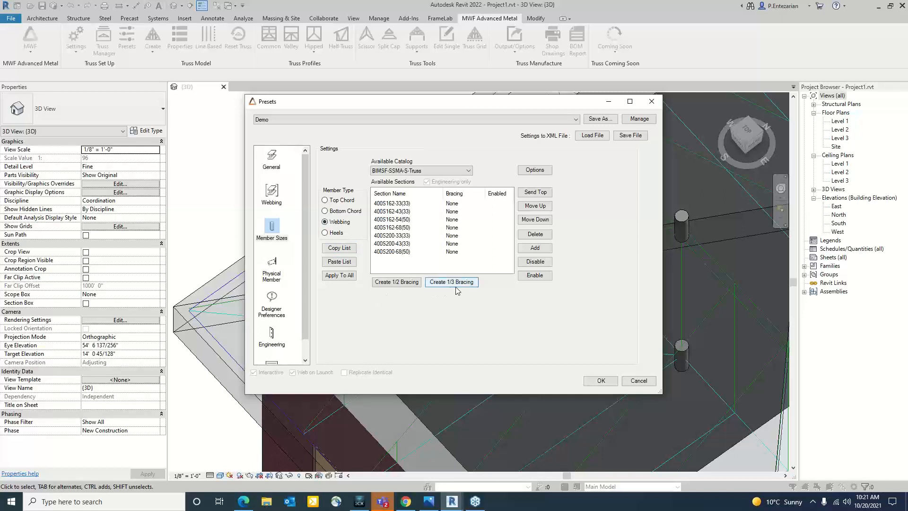
pyautogui.click(325, 233)
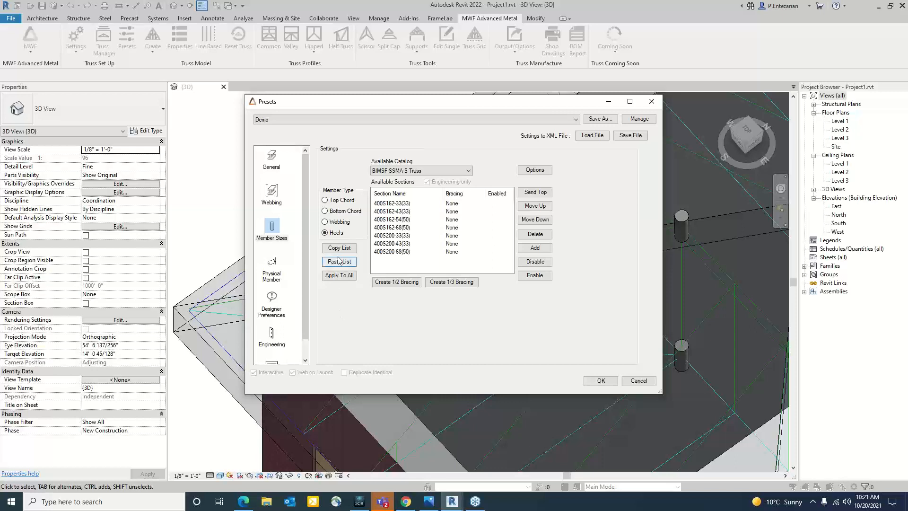
pyautogui.click(341, 211)
pyautogui.click(341, 200)
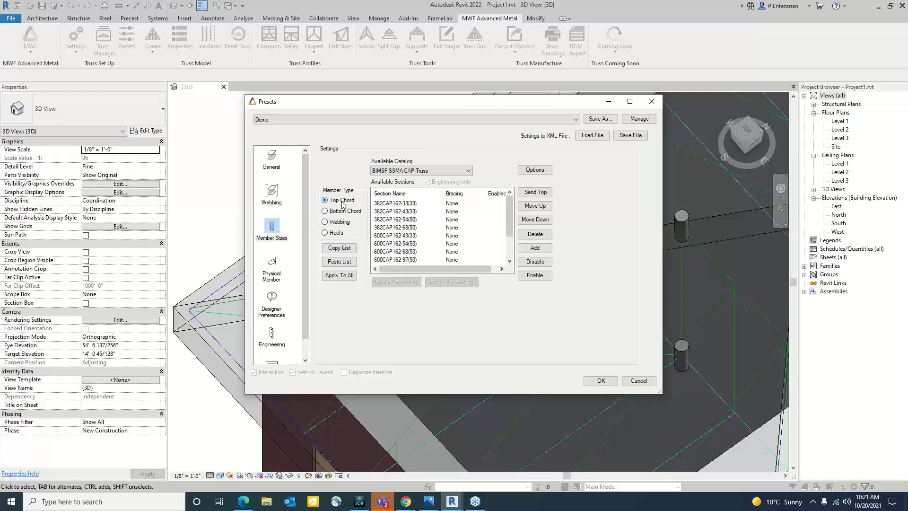
pyautogui.scroll(-2, 409, 223)
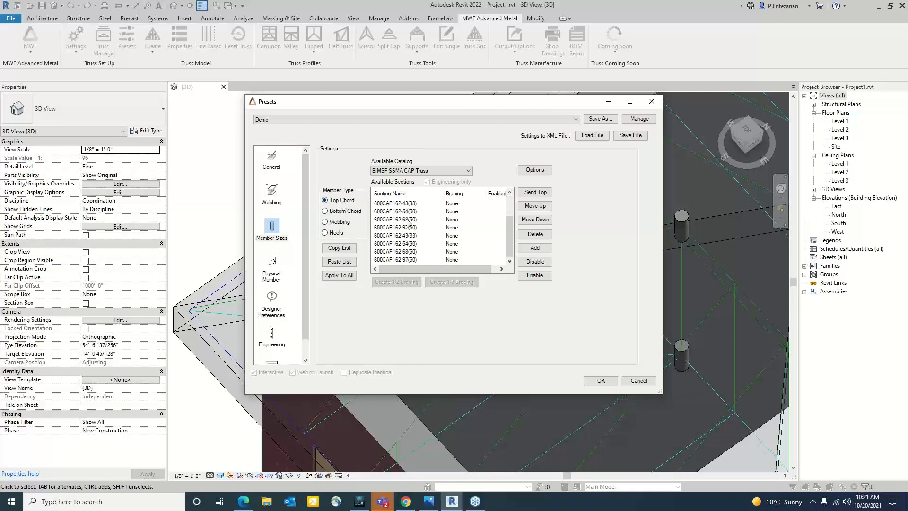
pyautogui.scroll(2, 409, 222)
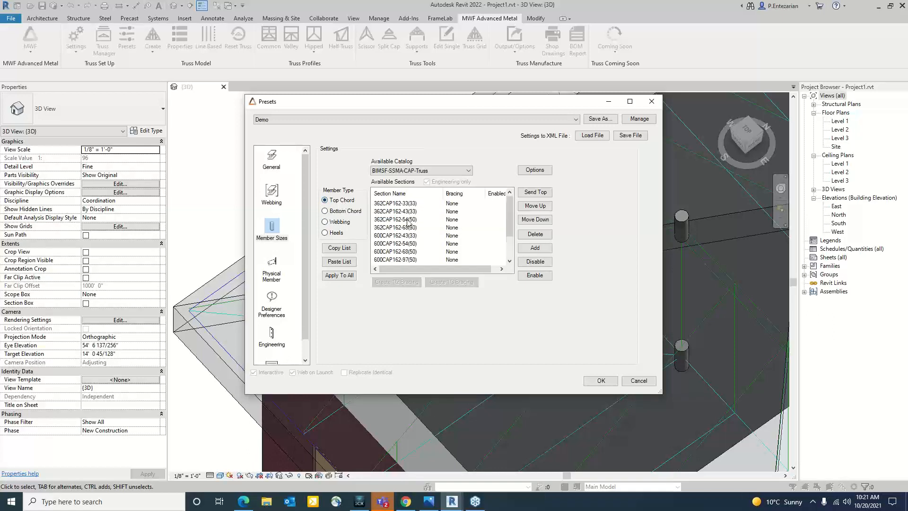
pyautogui.click(342, 211)
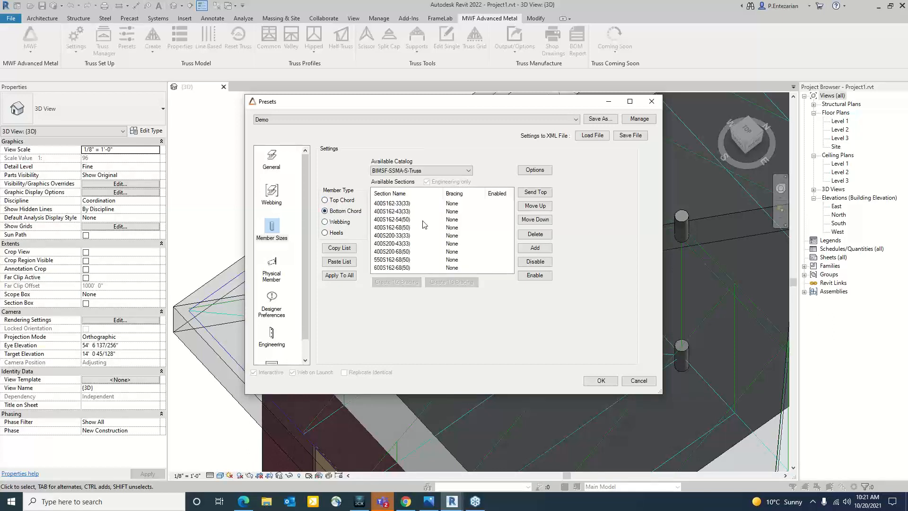
pyautogui.click(340, 222)
pyautogui.click(337, 234)
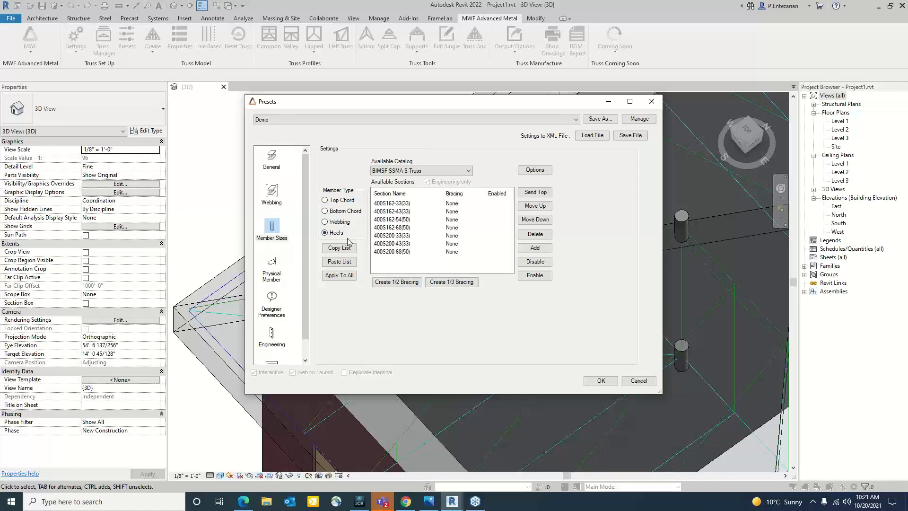
# Step: Examine the physical member presets, including the chord pitch break and chord end cut options, and view the designer preferences
pyautogui.click(273, 277)
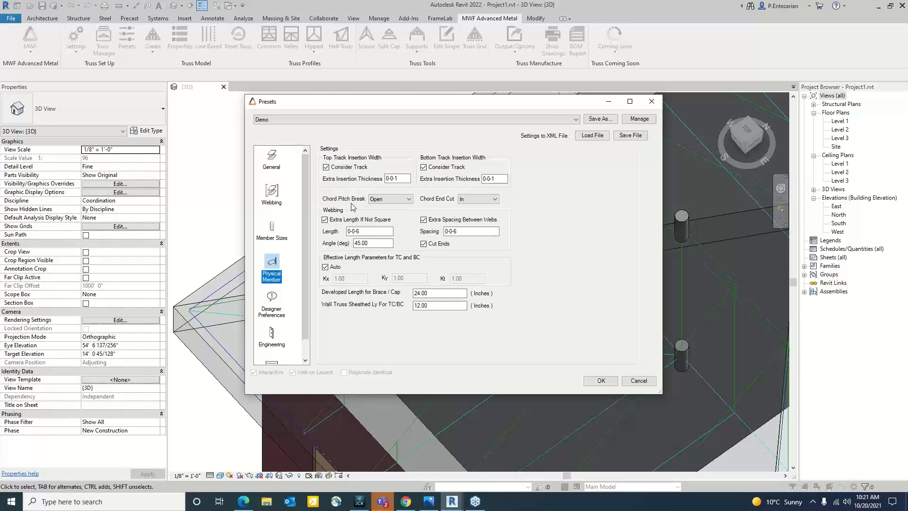
pyautogui.click(409, 201)
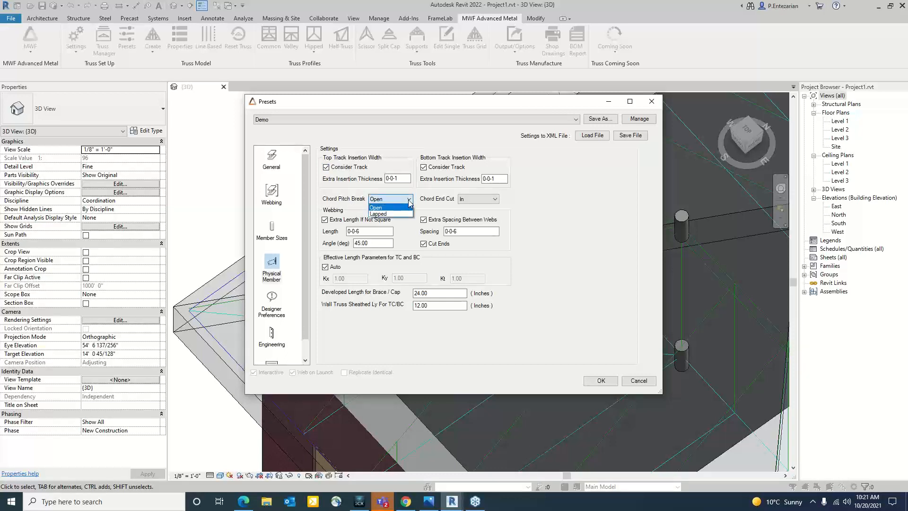
pyautogui.click(409, 200)
pyautogui.click(485, 201)
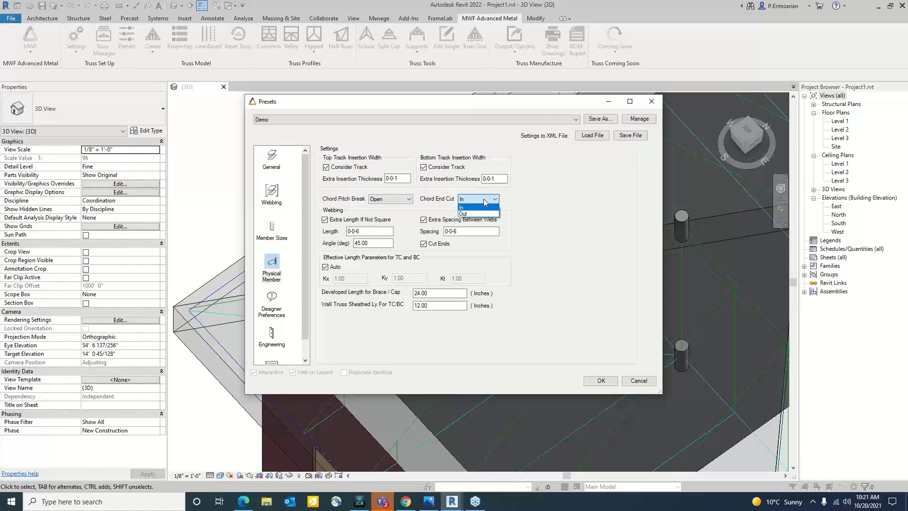
pyautogui.click(485, 202)
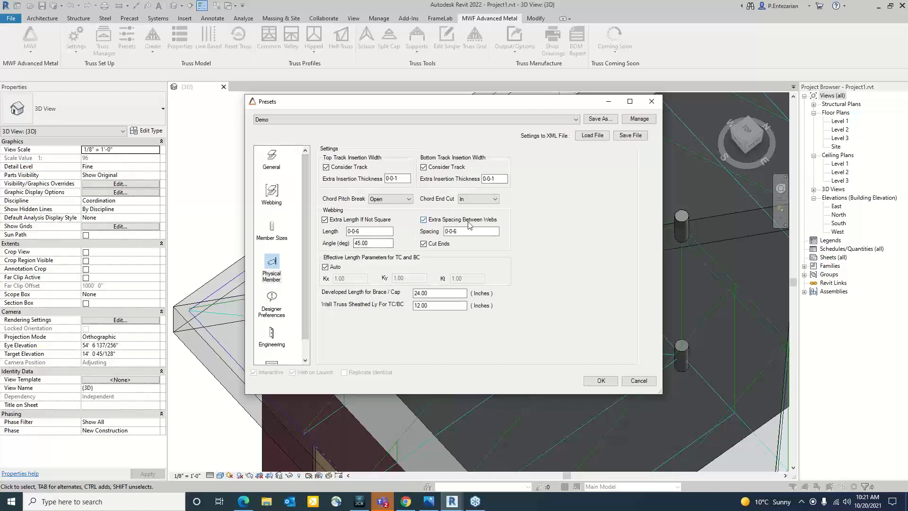
pyautogui.click(275, 307)
pyautogui.moveTo(305, 288); pyautogui.dragTo(308, 323)
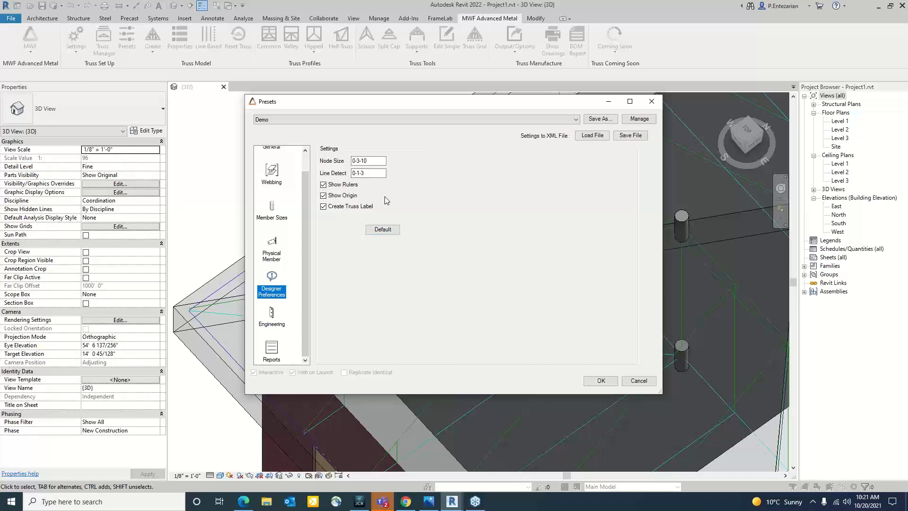
# Step: Enable the attic live load in the standard loads of the engineering presets
pyautogui.click(273, 314)
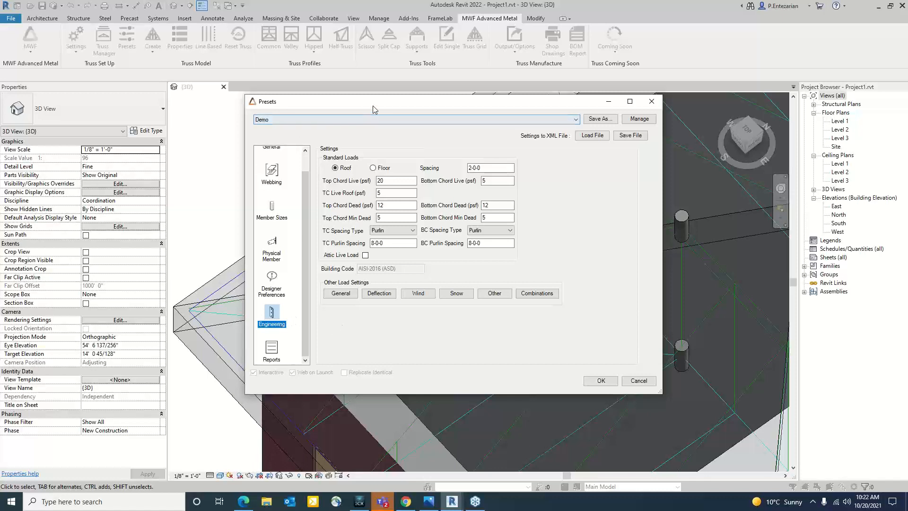
pyautogui.moveTo(373, 105); pyautogui.dragTo(344, 105)
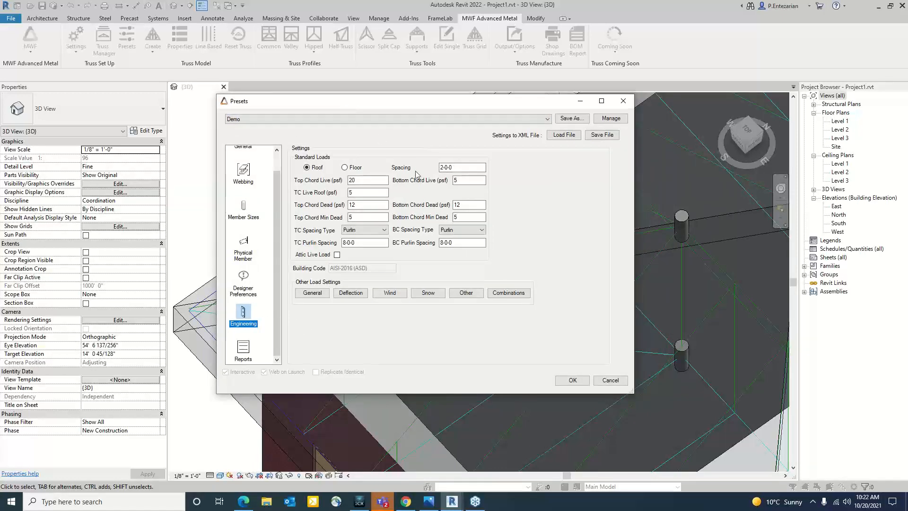
pyautogui.click(352, 246)
pyautogui.click(460, 170)
pyautogui.write('.')
pyautogui.click(482, 230)
pyautogui.click(452, 238)
pyautogui.click(337, 254)
# Step: In the general load settings, try the AISI-2016 (LRFD) building code and return to AISI-2016 (ASD)
pyautogui.click(312, 292)
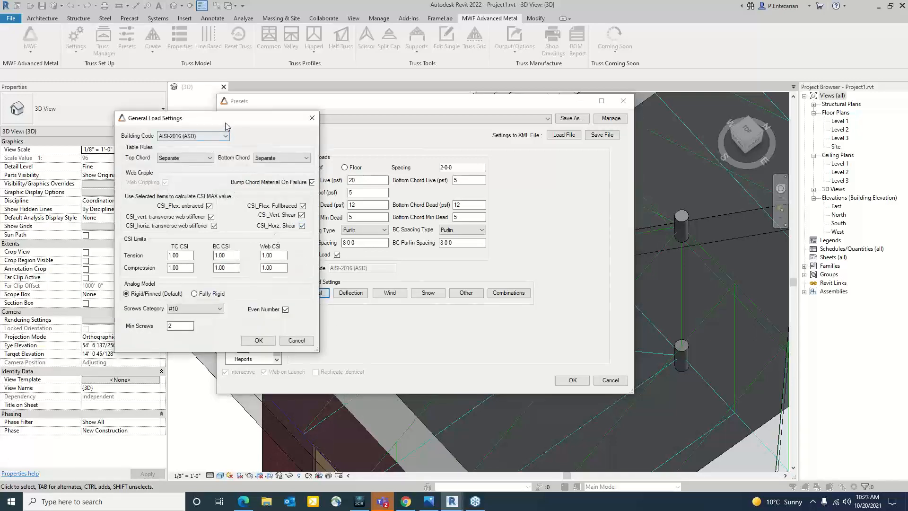
pyautogui.moveTo(227, 120); pyautogui.dragTo(166, 119)
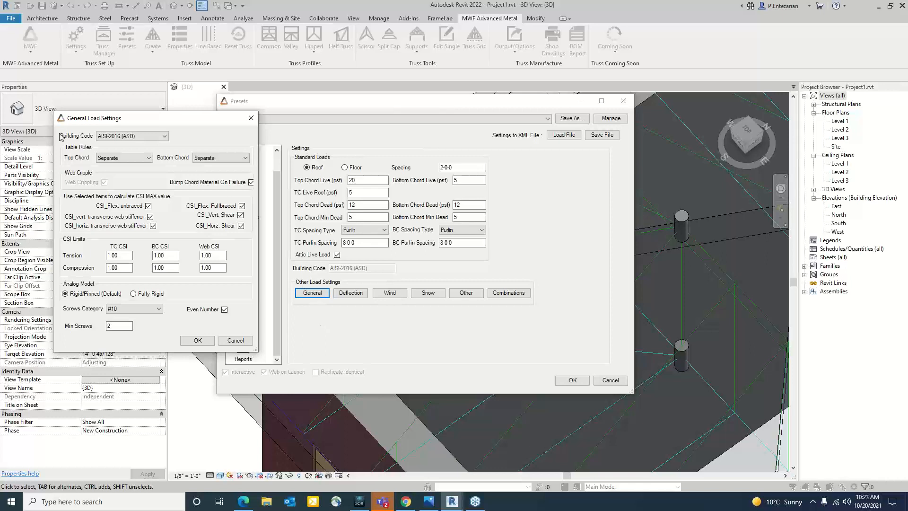
pyautogui.click(152, 137)
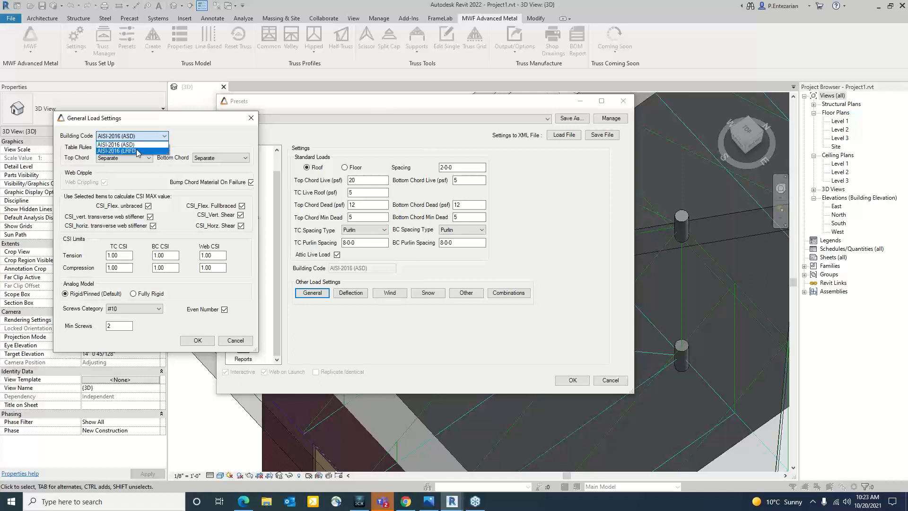
pyautogui.click(138, 151)
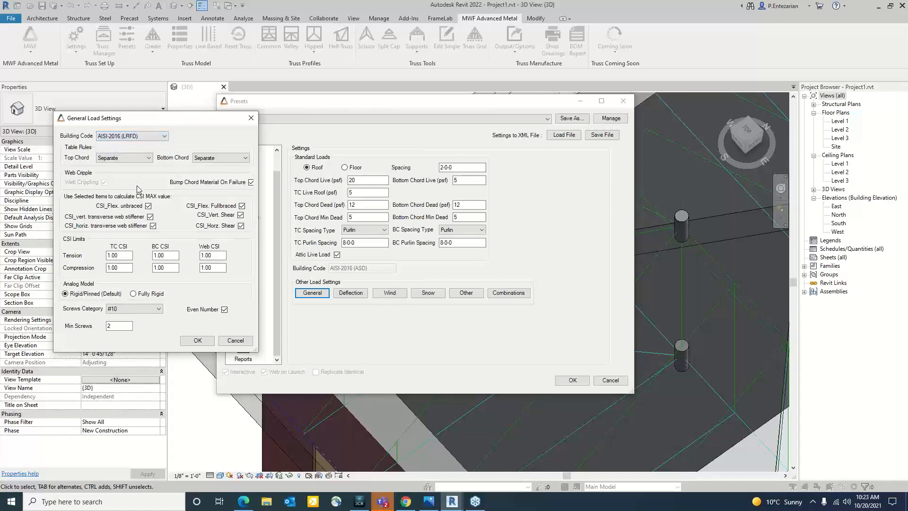
pyautogui.click(147, 137)
pyautogui.click(147, 145)
# Step: Check the top chord table rule and screws category options, and accept the general load settings
pyautogui.click(132, 158)
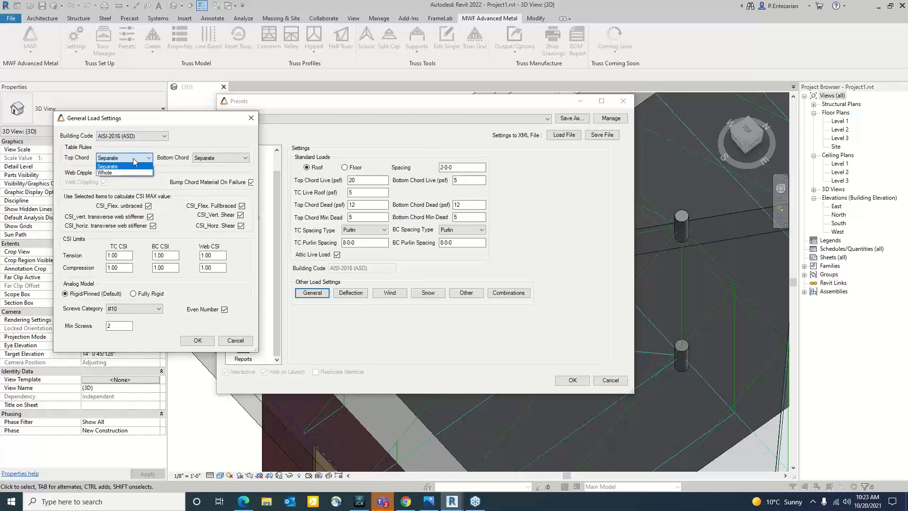
pyautogui.click(132, 158)
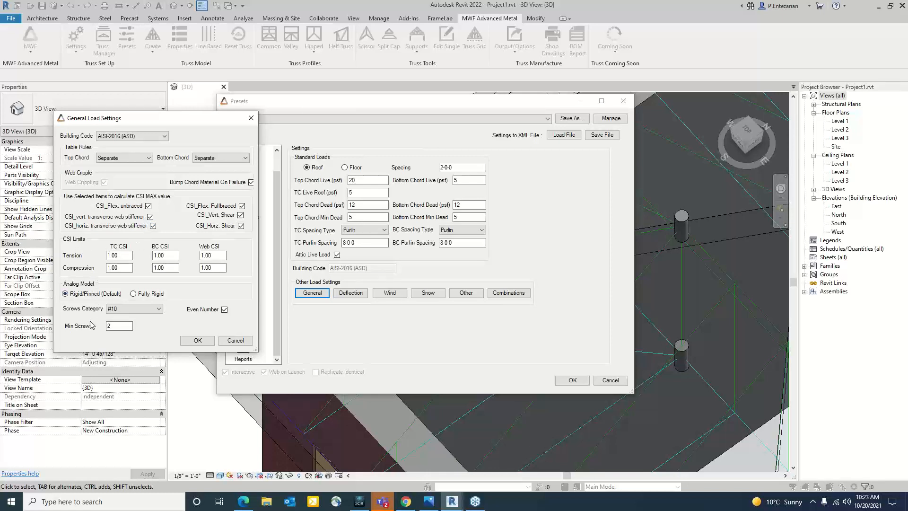
pyautogui.click(159, 311)
pyautogui.click(159, 311)
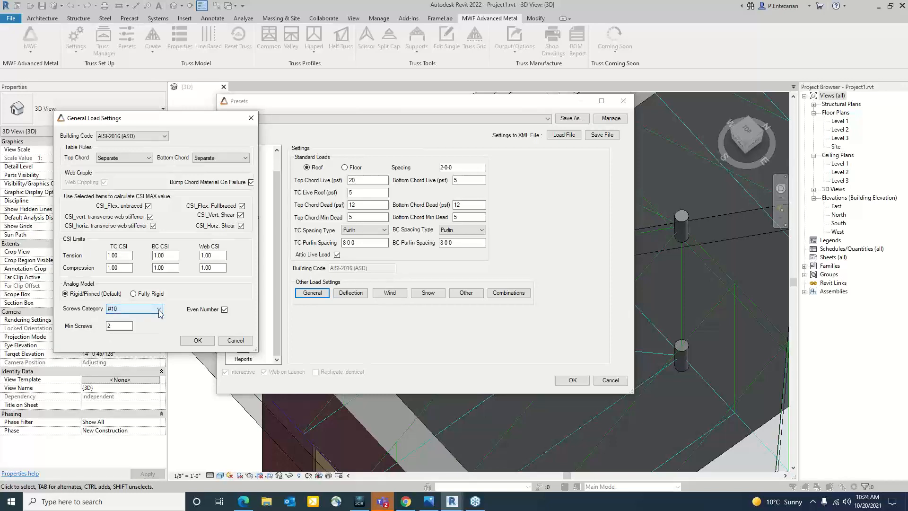
pyautogui.click(198, 341)
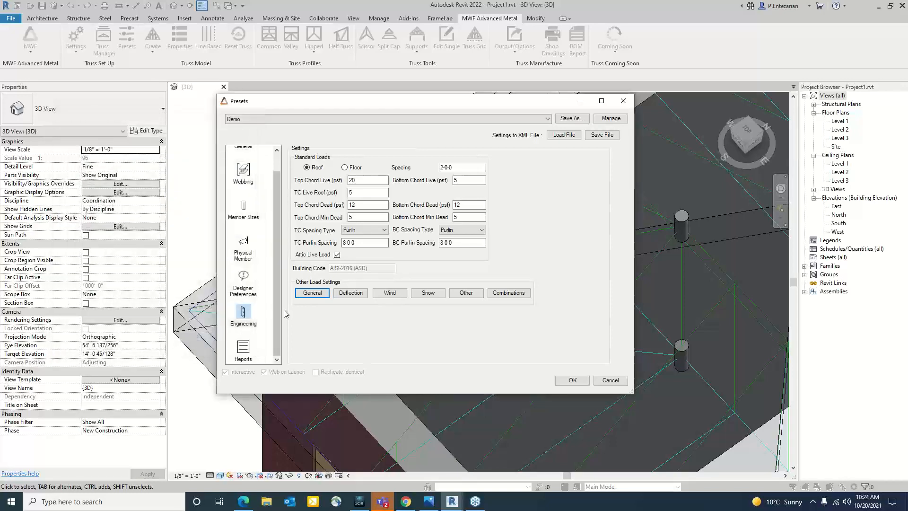
# Step: Review the deflection criteria without changing them, and review and accept the wind load settings
pyautogui.click(346, 293)
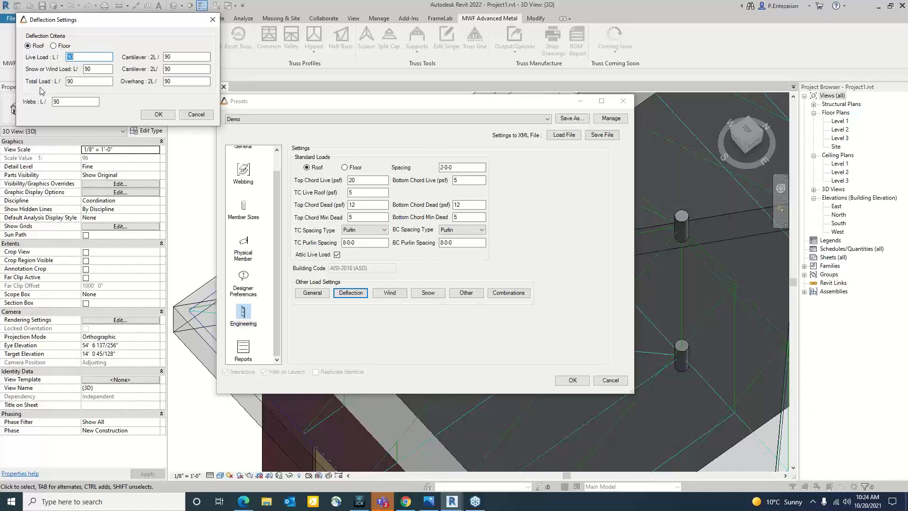
pyautogui.click(196, 115)
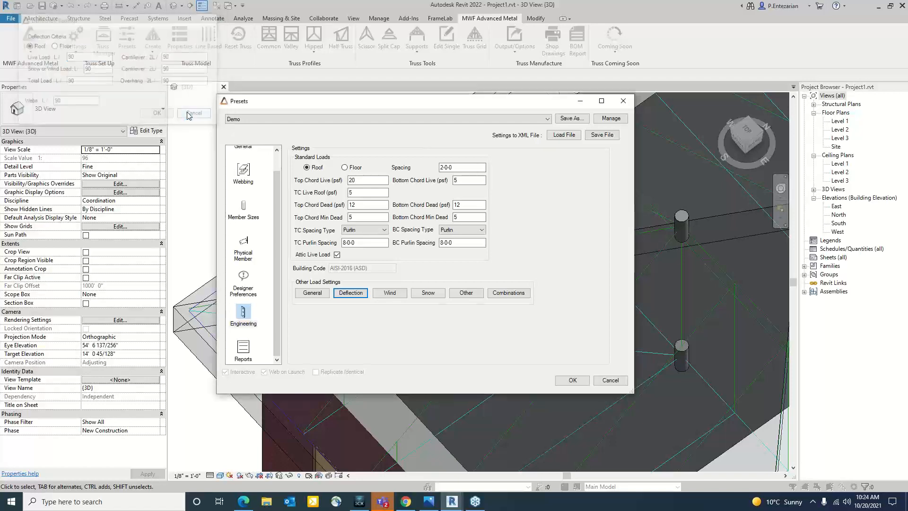
pyautogui.click(390, 297)
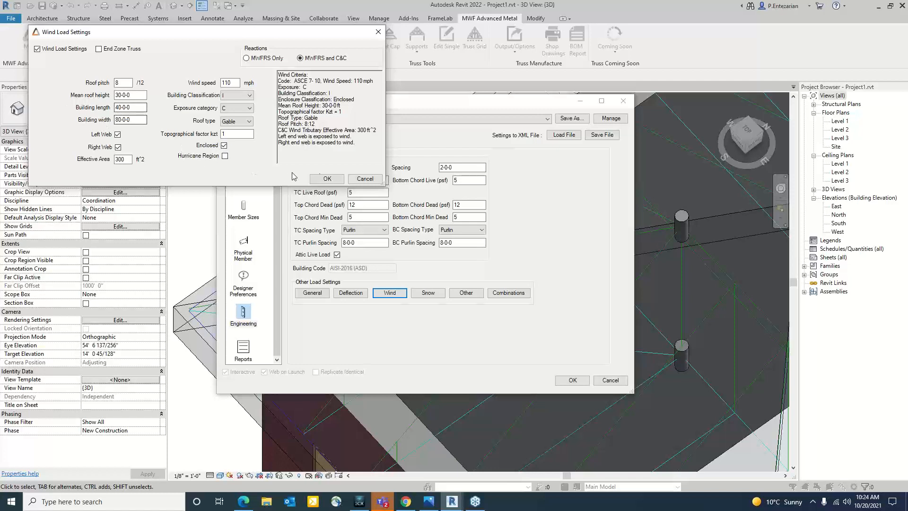
pyautogui.click(327, 178)
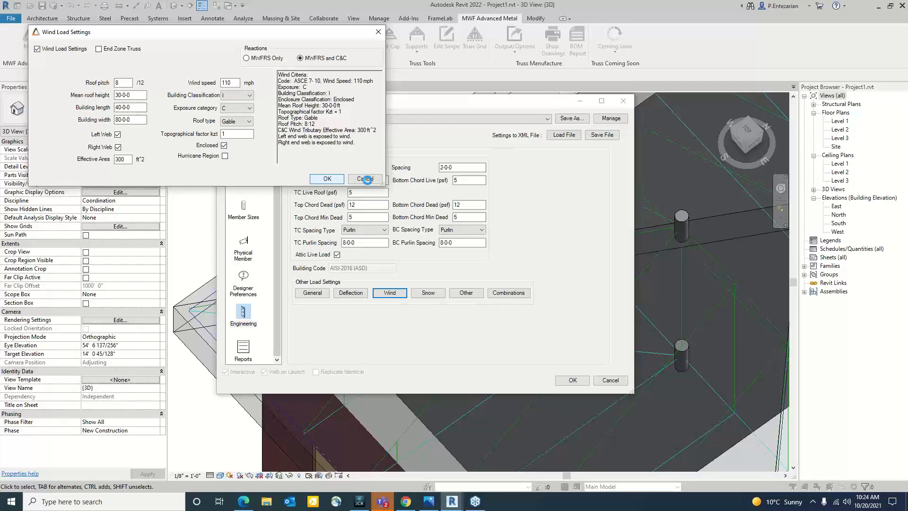
# Step: Review the snow load settings and the wind and seismic drag settings, closing both without changes
pyautogui.click(437, 296)
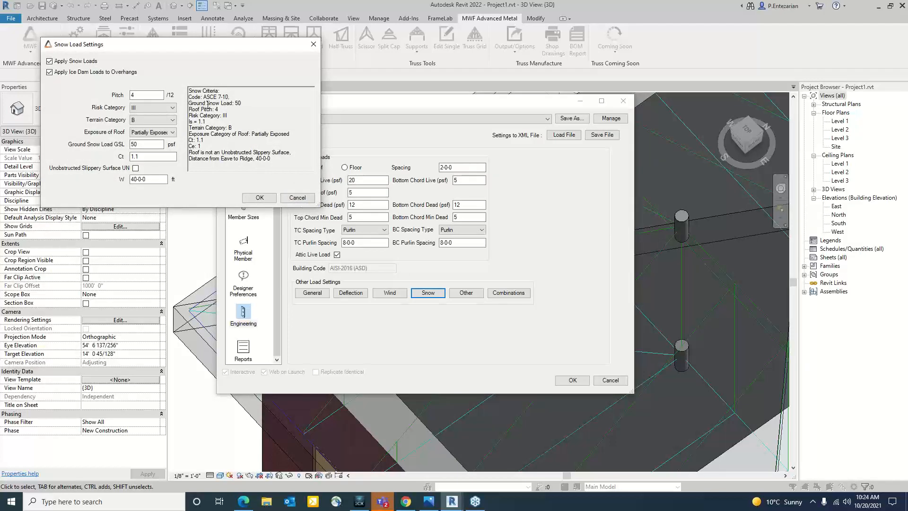
pyautogui.click(298, 198)
pyautogui.click(466, 293)
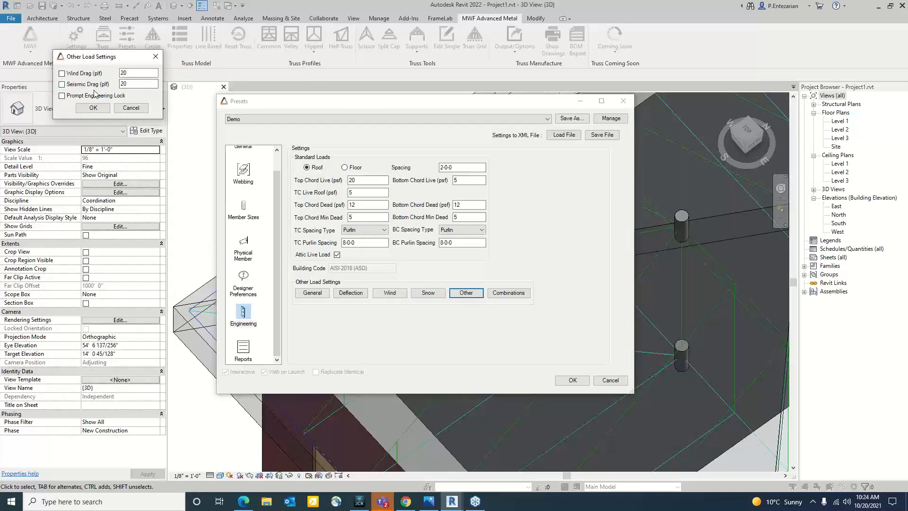
pyautogui.click(155, 56)
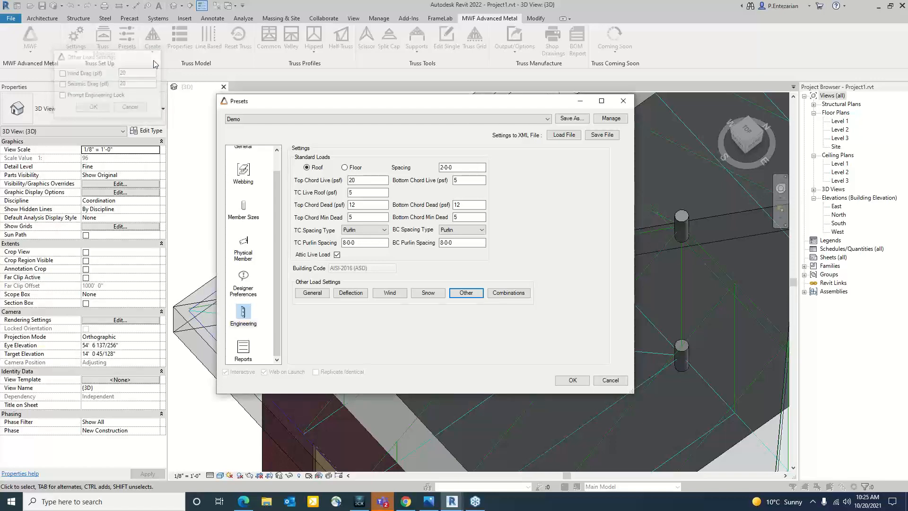
# Step: In the load combinations, try deselecting combinations 3 and 4, reselect both, and accept the combinations
pyautogui.click(498, 293)
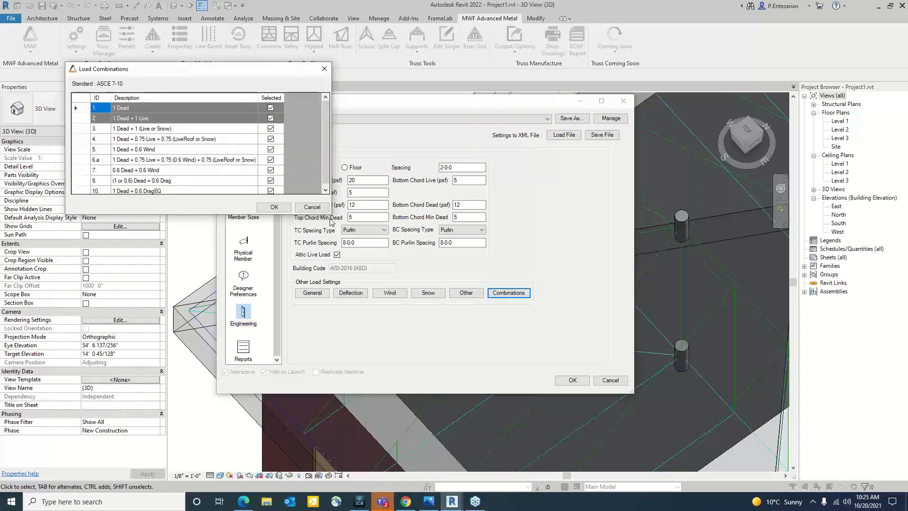
pyautogui.scroll(-1, 166, 144)
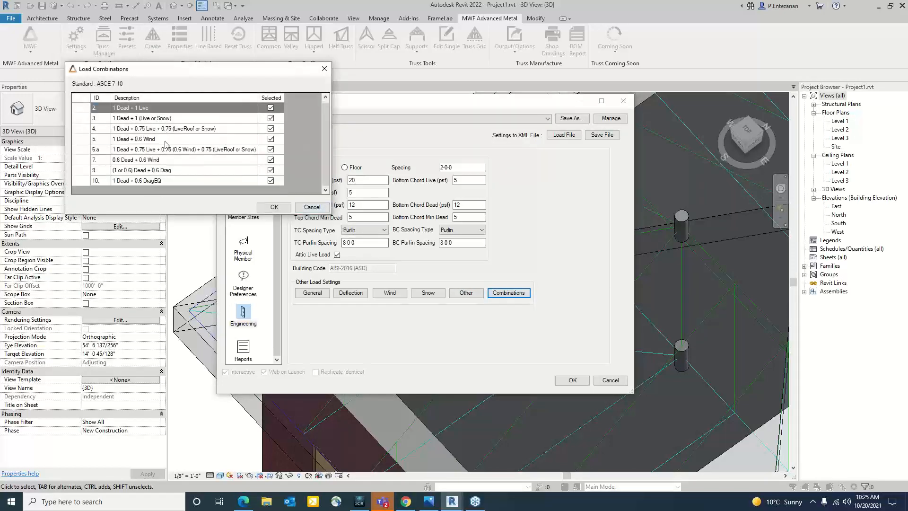
pyautogui.scroll(1, 167, 144)
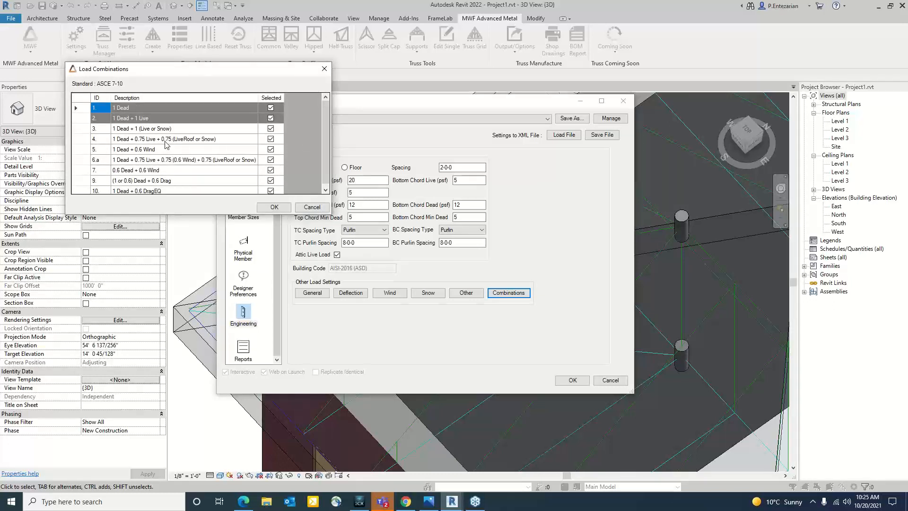
pyautogui.click(270, 129)
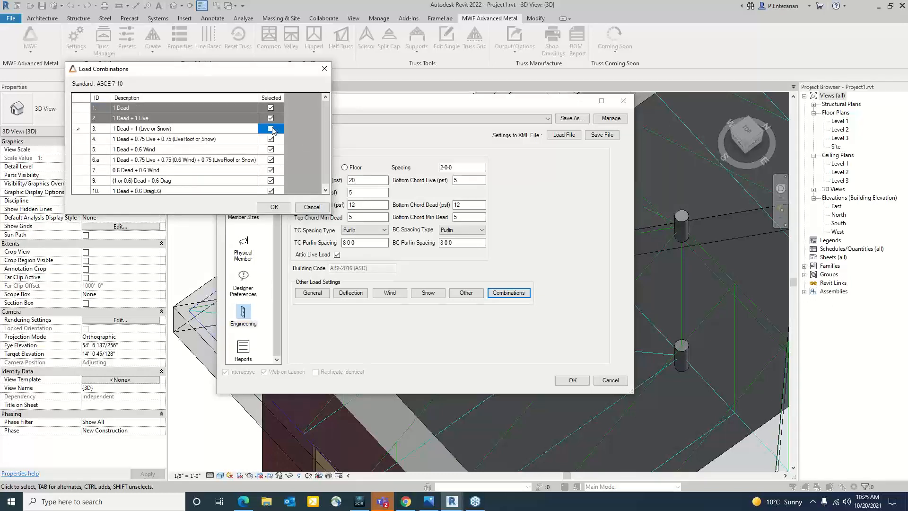
pyautogui.click(271, 139)
pyautogui.click(270, 150)
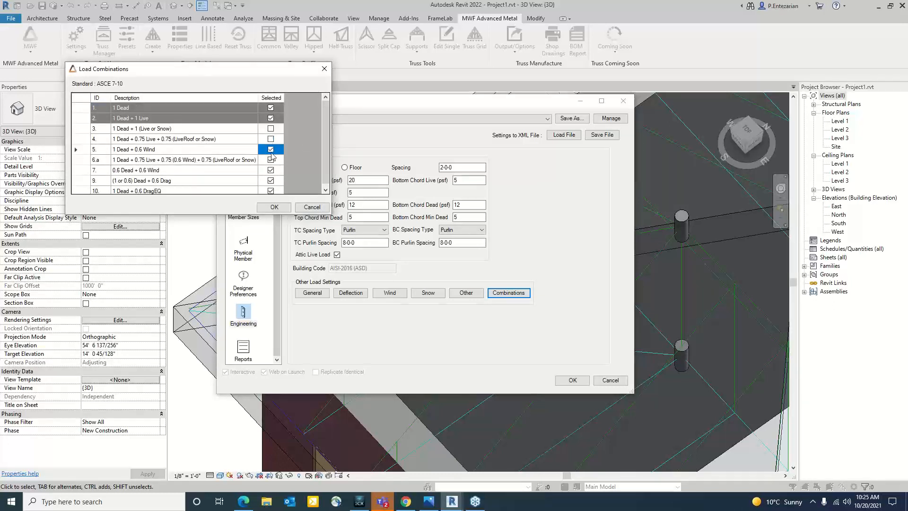
pyautogui.click(271, 107)
pyautogui.click(270, 117)
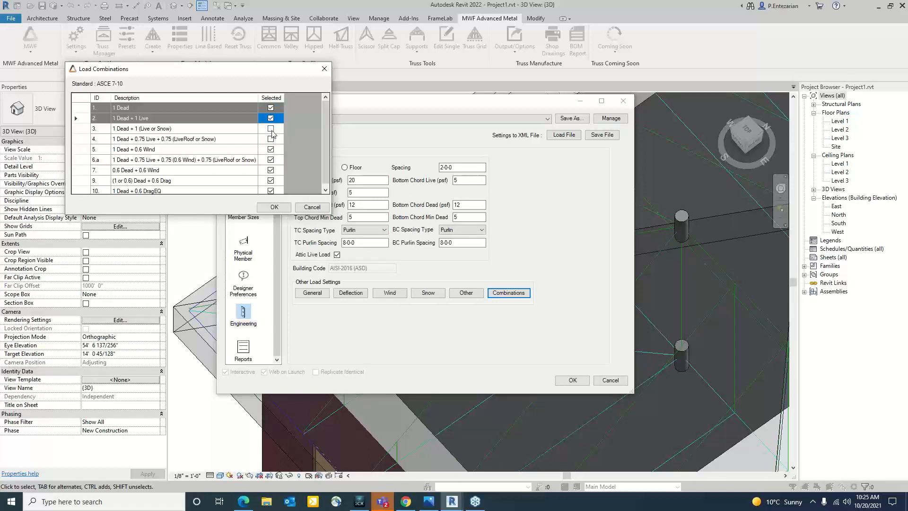
pyautogui.click(270, 128)
pyautogui.click(271, 139)
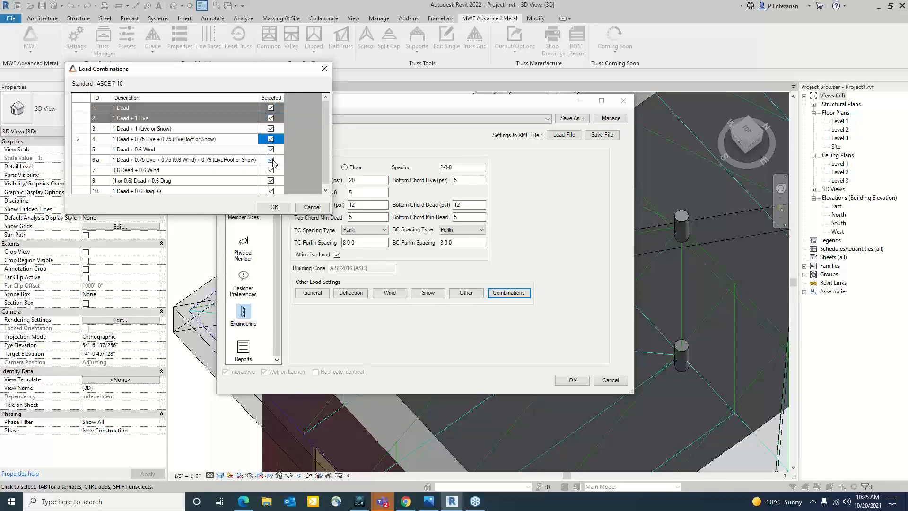
pyautogui.click(274, 207)
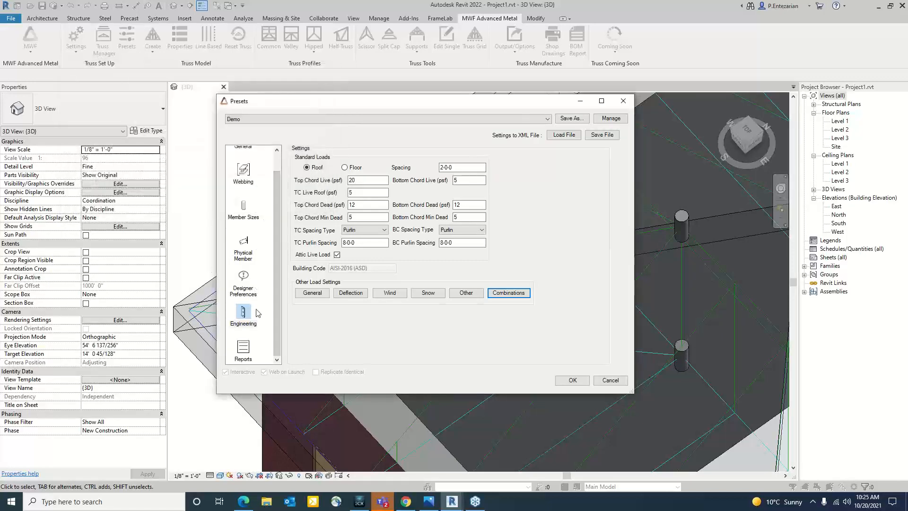
# Step: Check the report settings, save the presets as Demo over the existing preset, and accept the presets
pyautogui.click(244, 351)
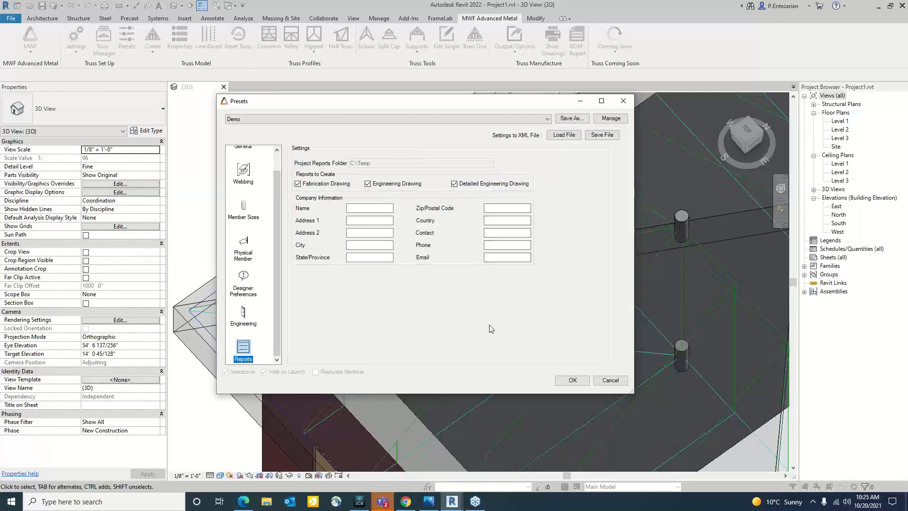
pyautogui.click(569, 121)
pyautogui.click(182, 109)
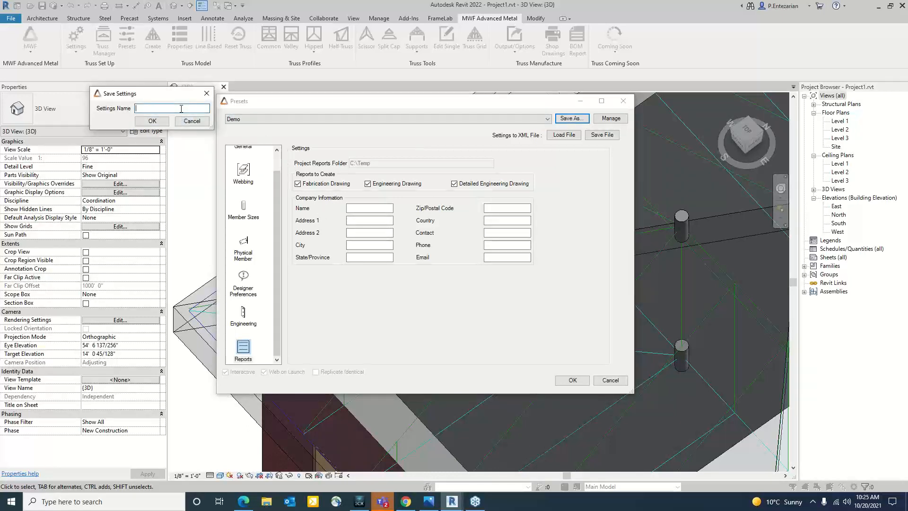
pyautogui.write('Demo')
pyautogui.click(153, 121)
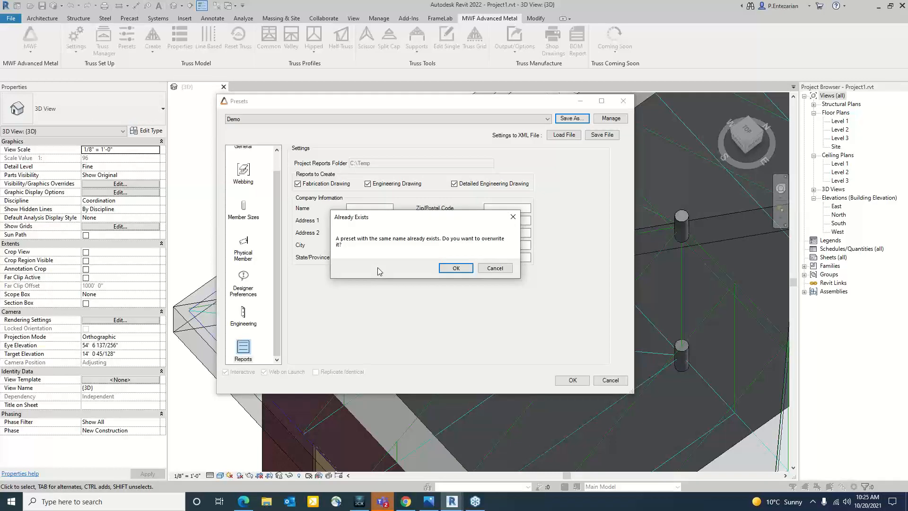
pyautogui.click(460, 268)
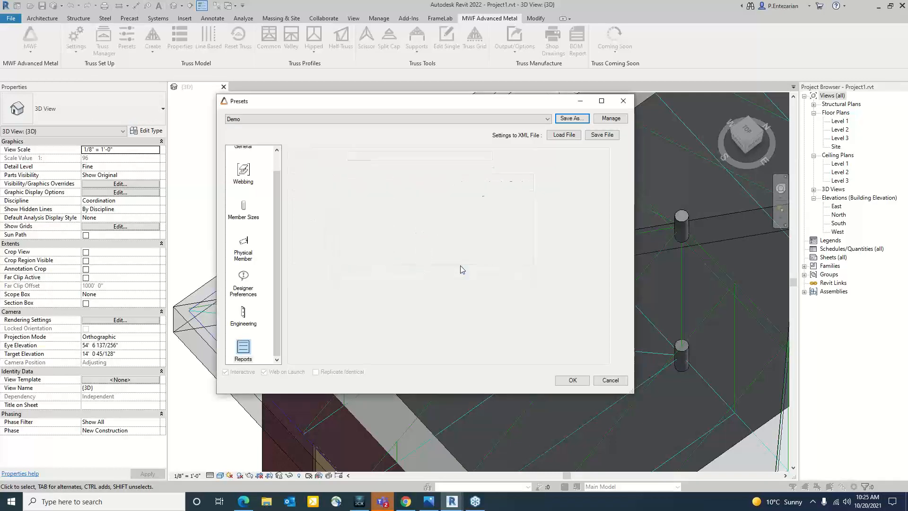
pyautogui.click(565, 382)
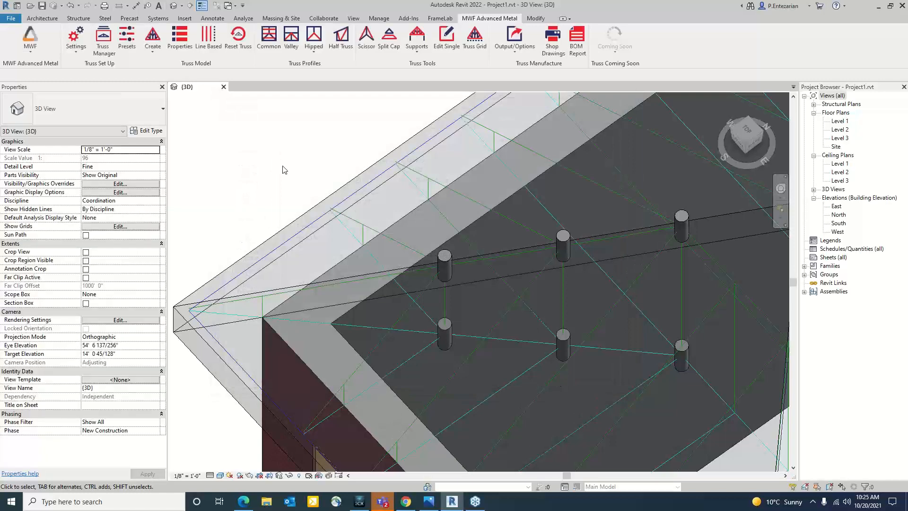
# Step: Select the CT008 truss envelope and open it in the Truss Designer using the Demo preset, with interactive mode and web on launch enabled
pyautogui.click(384, 235)
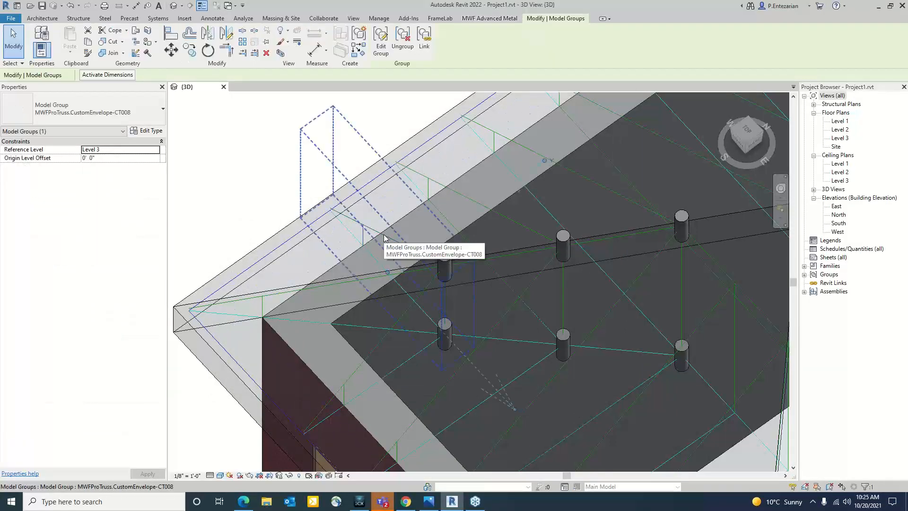
pyautogui.click(489, 18)
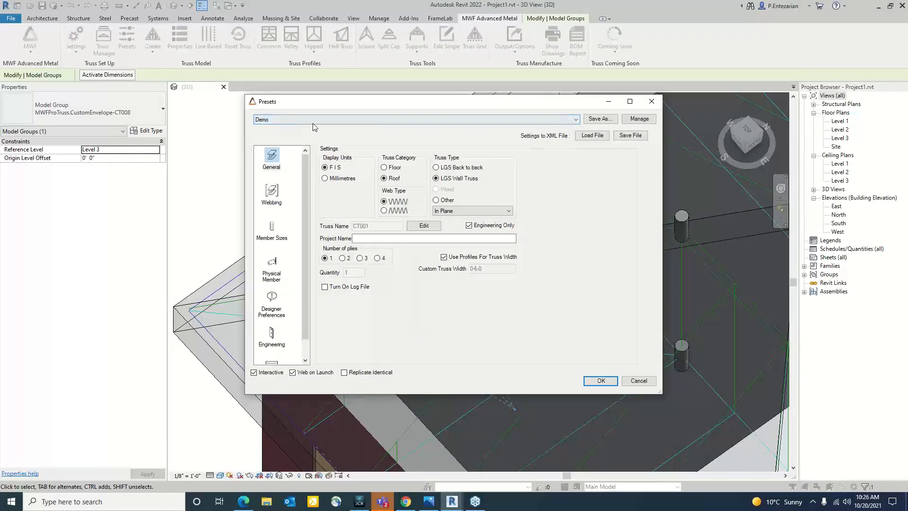
pyautogui.click(576, 119)
pyautogui.click(576, 123)
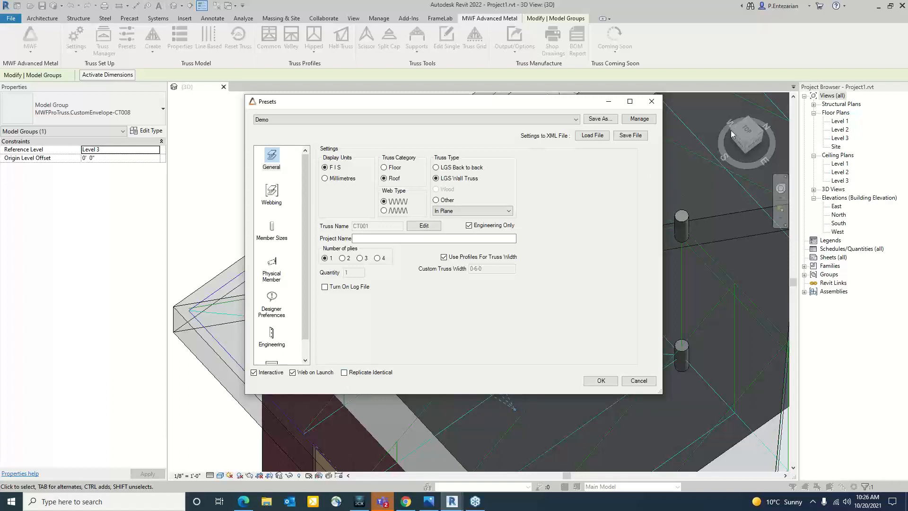
pyautogui.moveTo(547, 106); pyautogui.dragTo(421, 105)
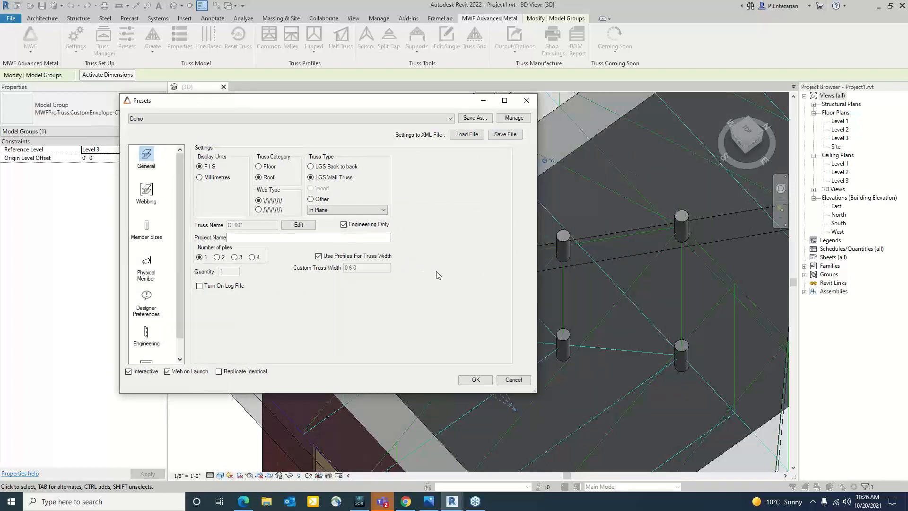
pyautogui.click(475, 381)
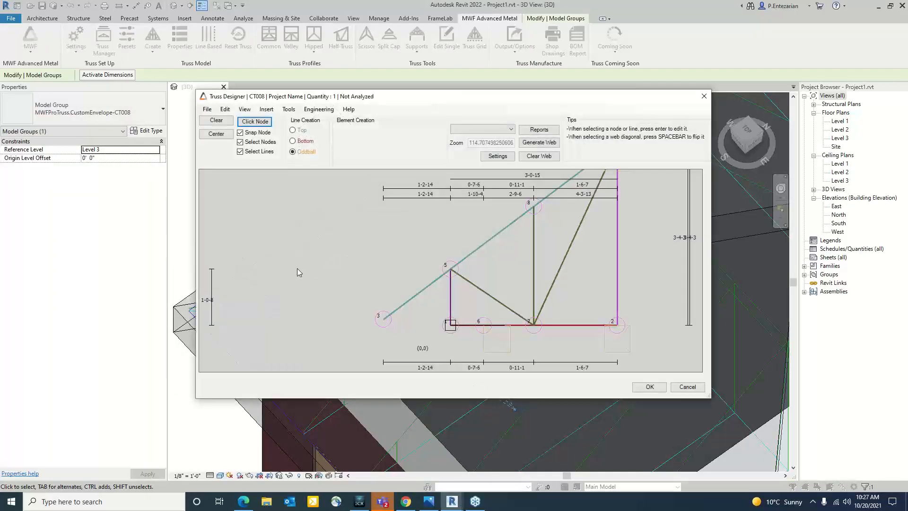
# Step: Examine the truss in the physical model, analysis, and combined physical and analysis views, and return to the model line view
pyautogui.scroll(-5, 297, 273)
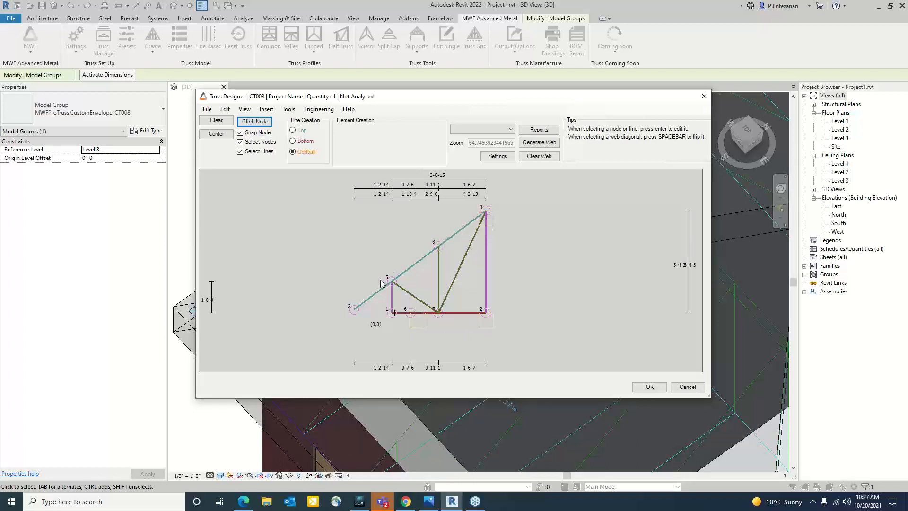
pyautogui.click(250, 112)
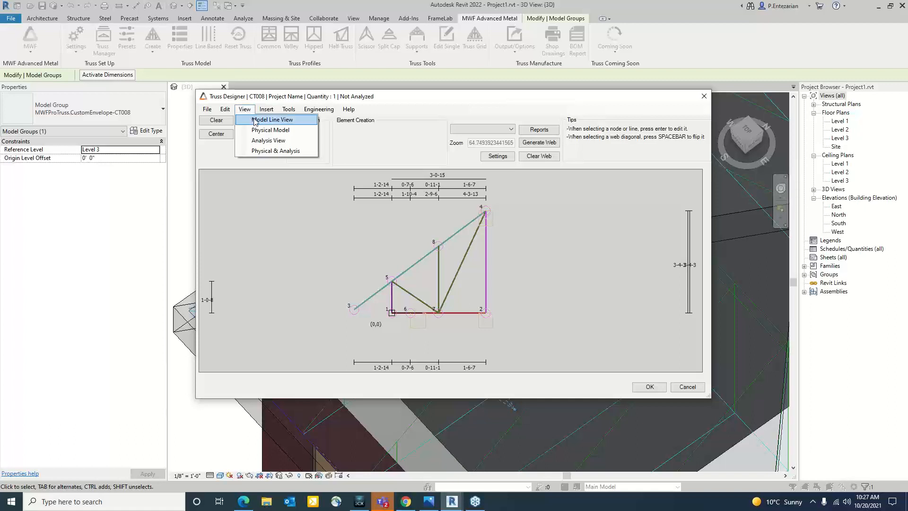
pyautogui.click(256, 130)
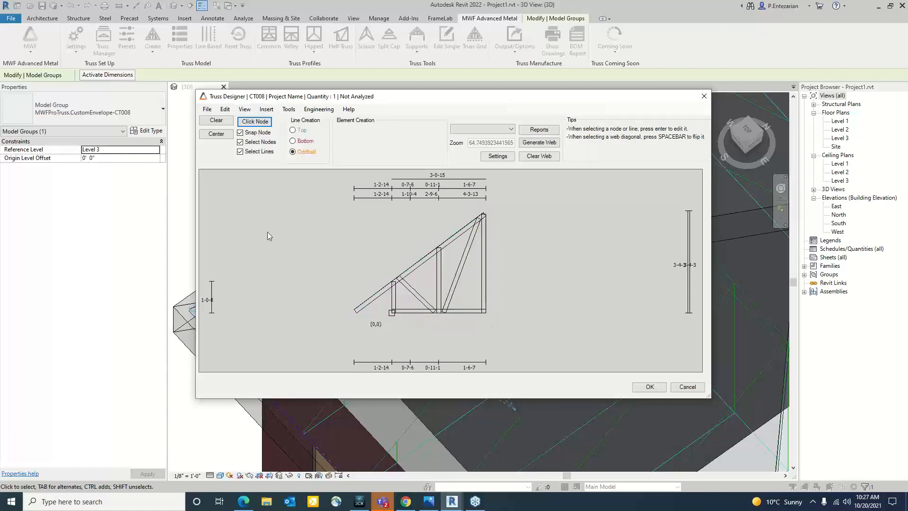
pyautogui.click(245, 109)
pyautogui.click(261, 156)
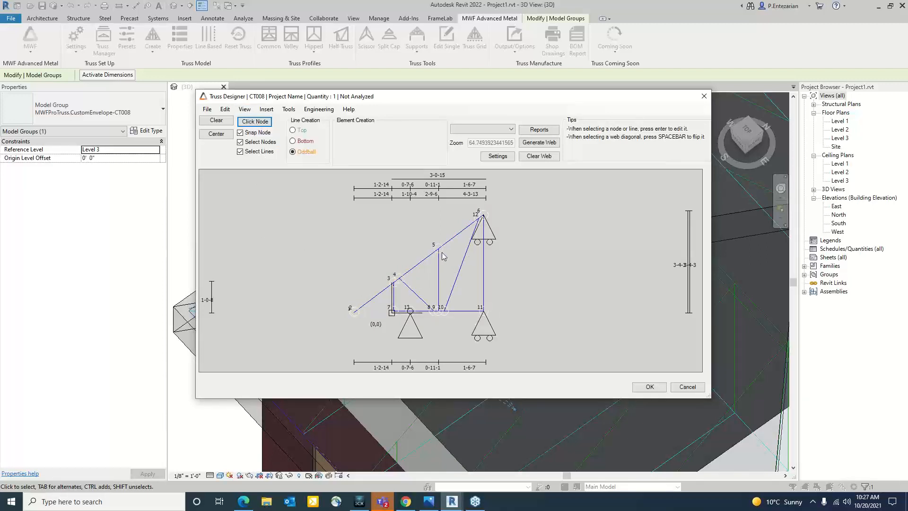
pyautogui.click(246, 110)
pyautogui.click(276, 151)
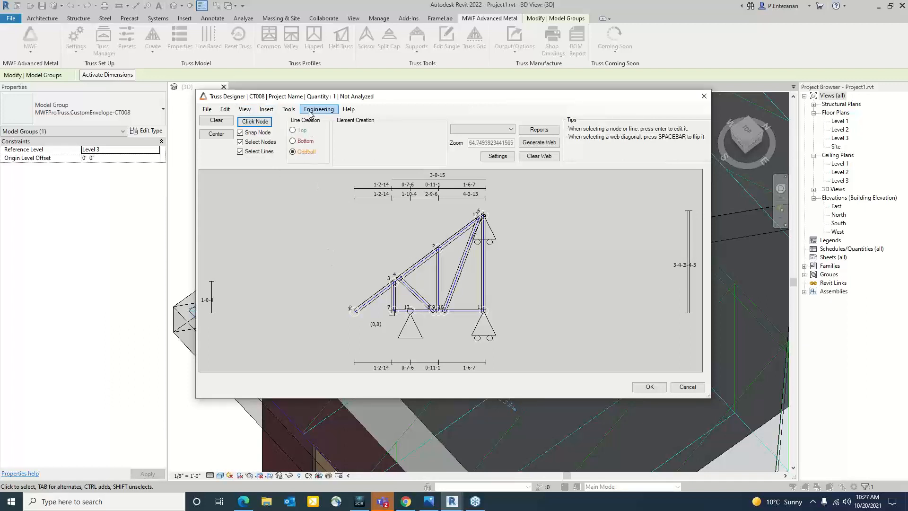
pyautogui.click(245, 110)
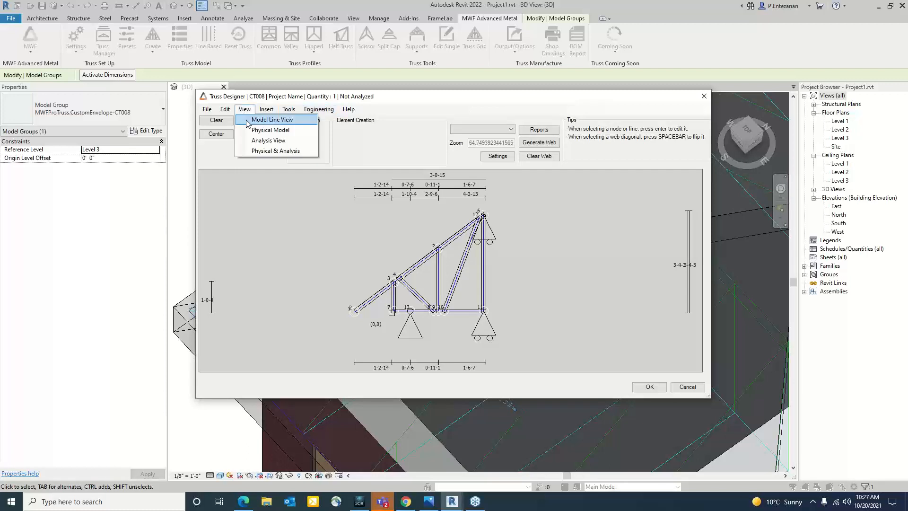
pyautogui.click(265, 121)
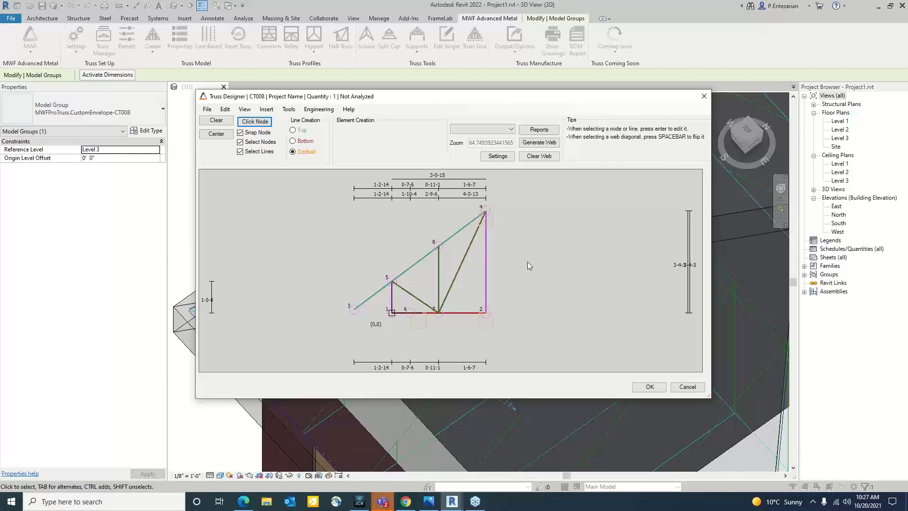
# Step: Run the engineering design on the truss and inspect the profiles of its top track, heel and bottom track without changing them
pyautogui.click(318, 109)
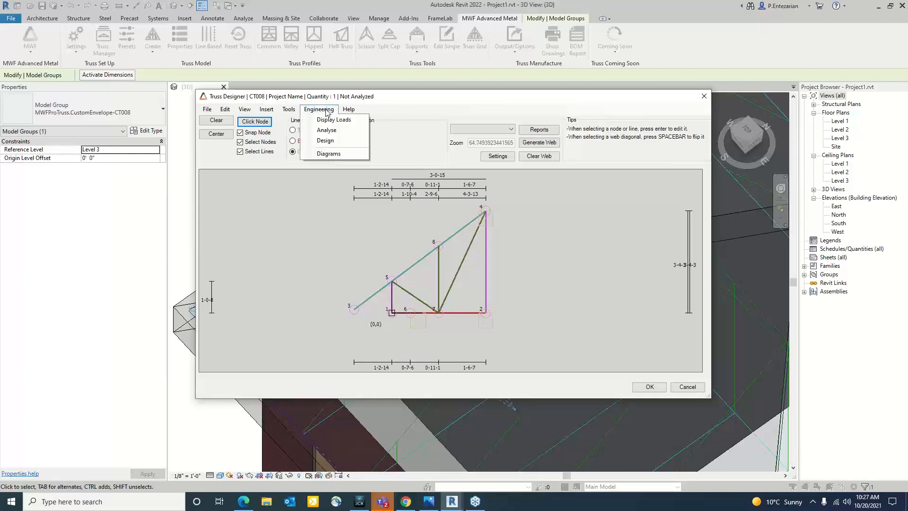
pyautogui.click(326, 141)
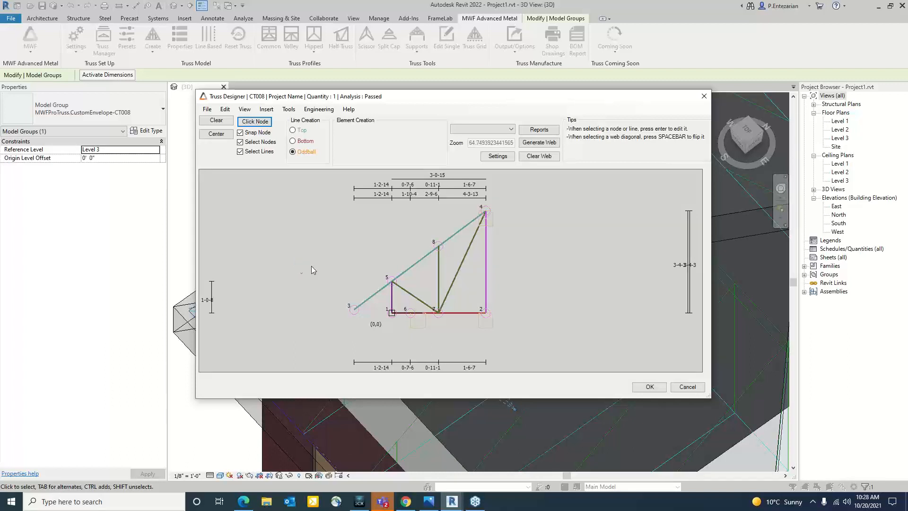
pyautogui.doubleClick(414, 264)
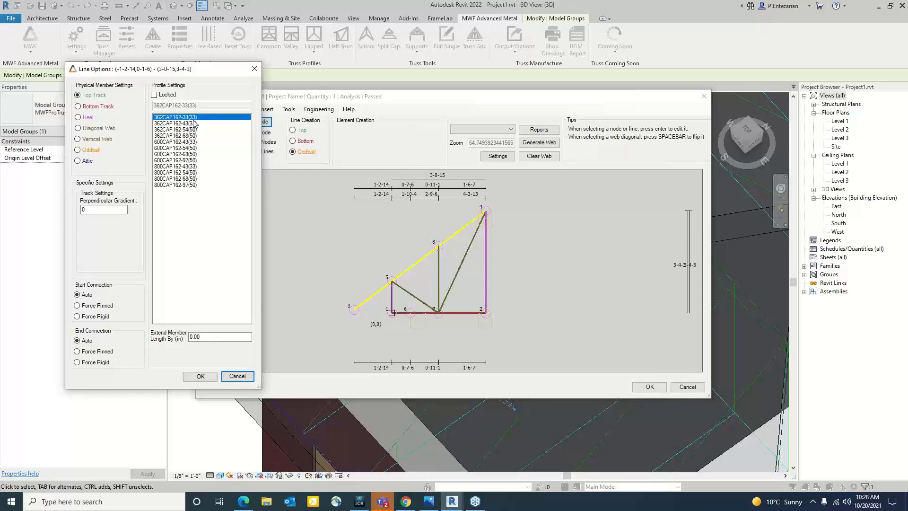
pyautogui.click(255, 70)
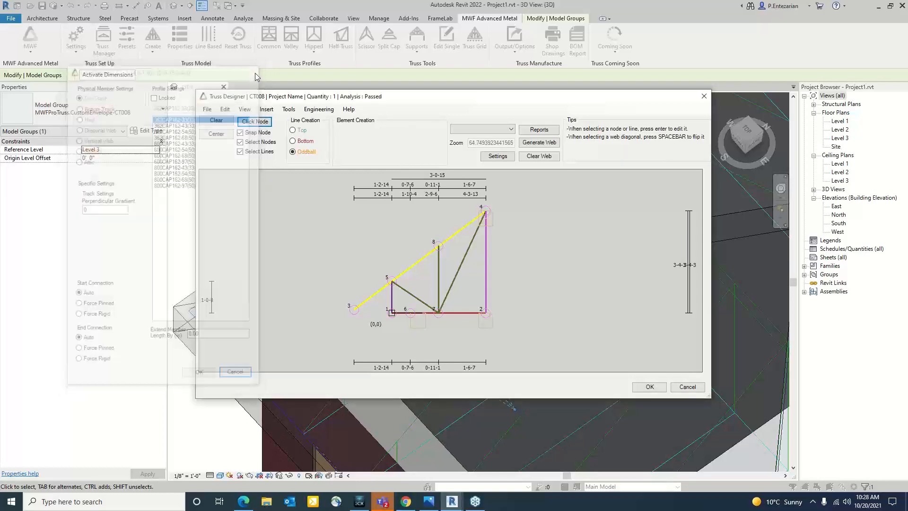
pyautogui.doubleClick(486, 263)
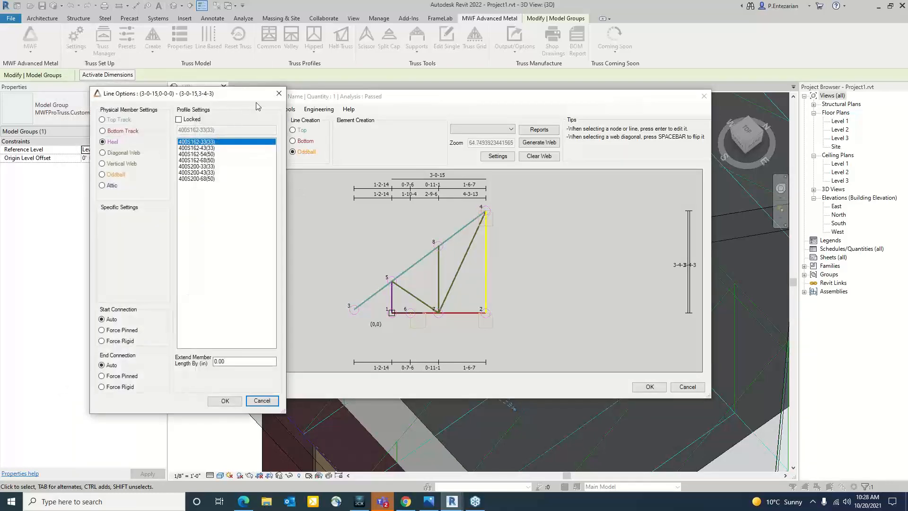
pyautogui.click(278, 93)
pyautogui.doubleClick(459, 311)
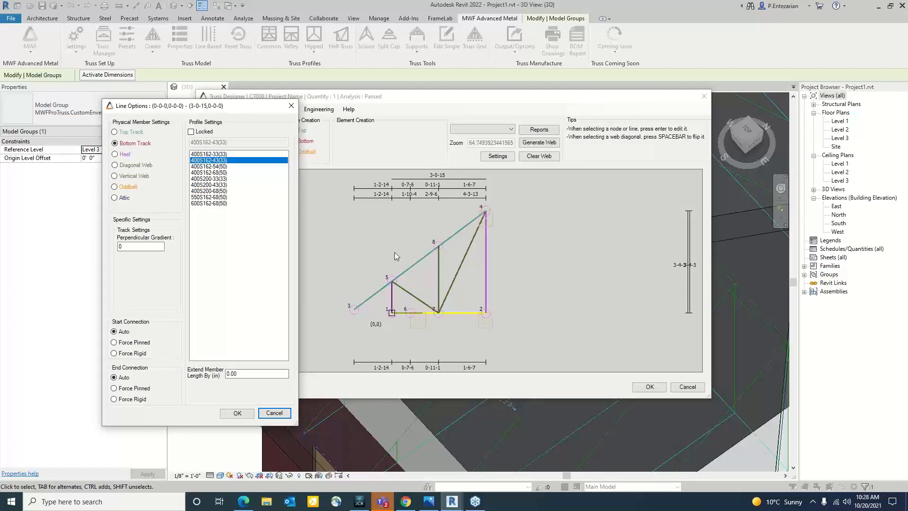
pyautogui.click(292, 106)
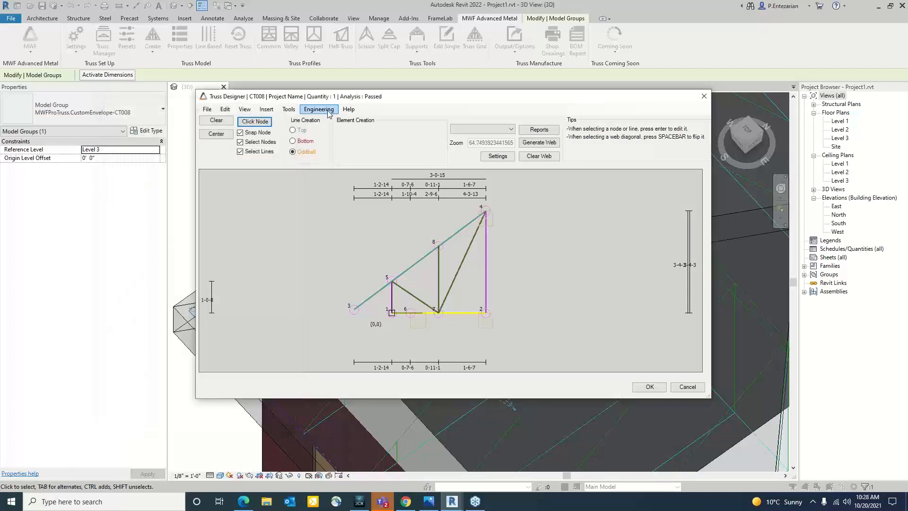
# Step: Open the analysis diagrams for the CT008 truss, turn on Show details, and bring the whole moment diagram into view
pyautogui.click(329, 113)
pyautogui.click(327, 154)
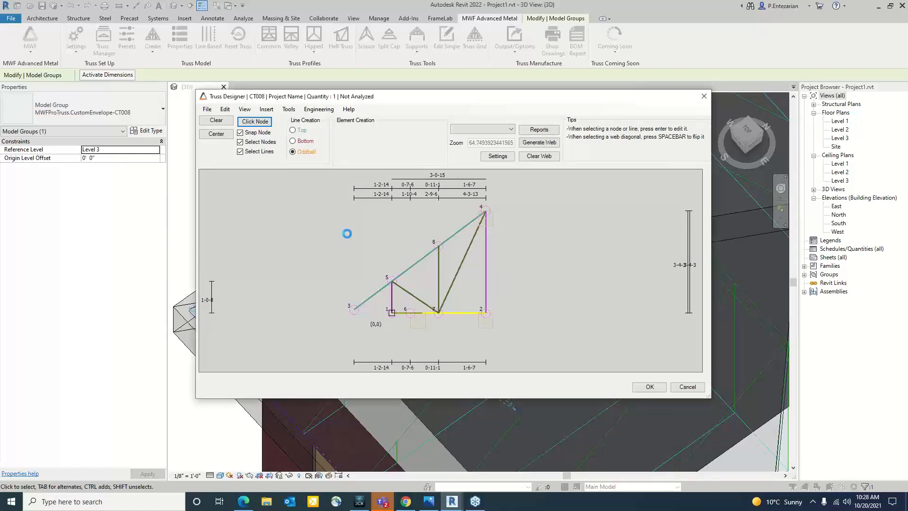
pyautogui.moveTo(257, 19); pyautogui.dragTo(374, 69)
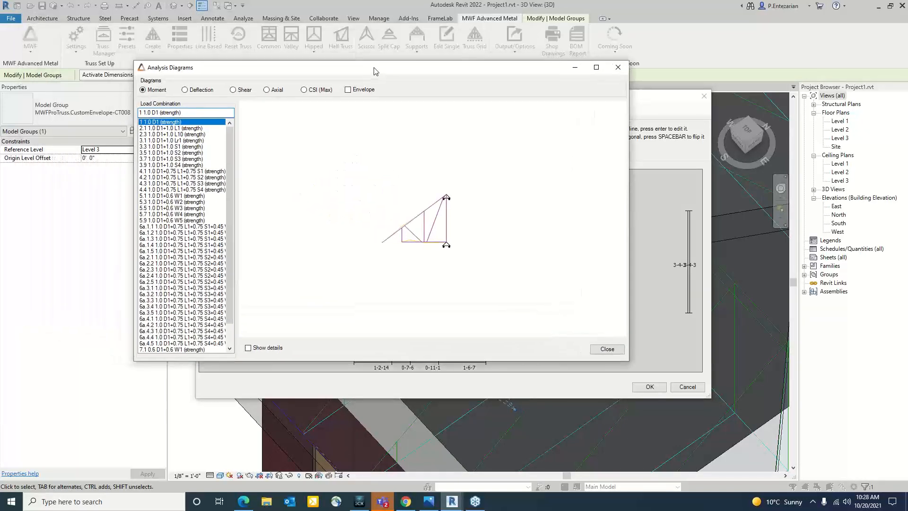
pyautogui.click(249, 350)
pyautogui.scroll(-3, 408, 222)
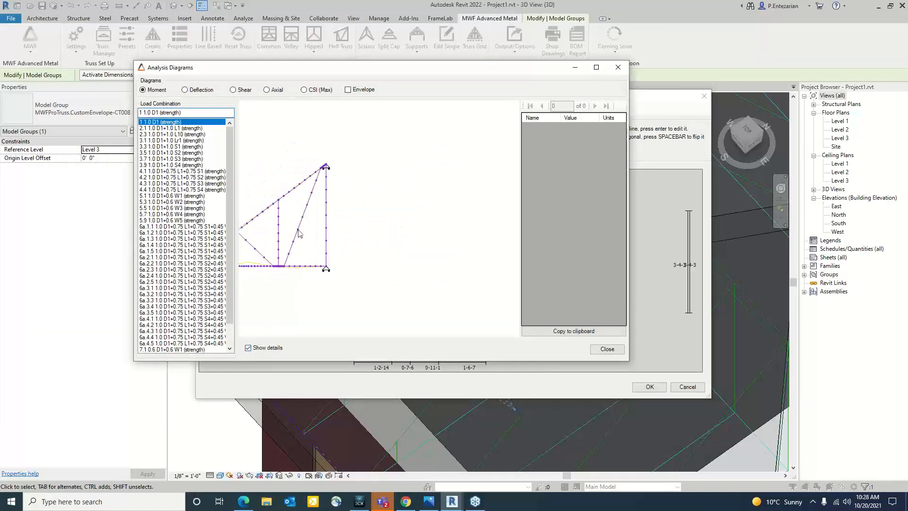
pyautogui.moveTo(299, 230); pyautogui.dragTo(381, 228, button='middle')
pyautogui.scroll(3, 344, 230)
# Step: Inspect a point on the truss's top chord and read its full list of member, force and CSI values in the enlarged dialog
pyautogui.click(370, 205)
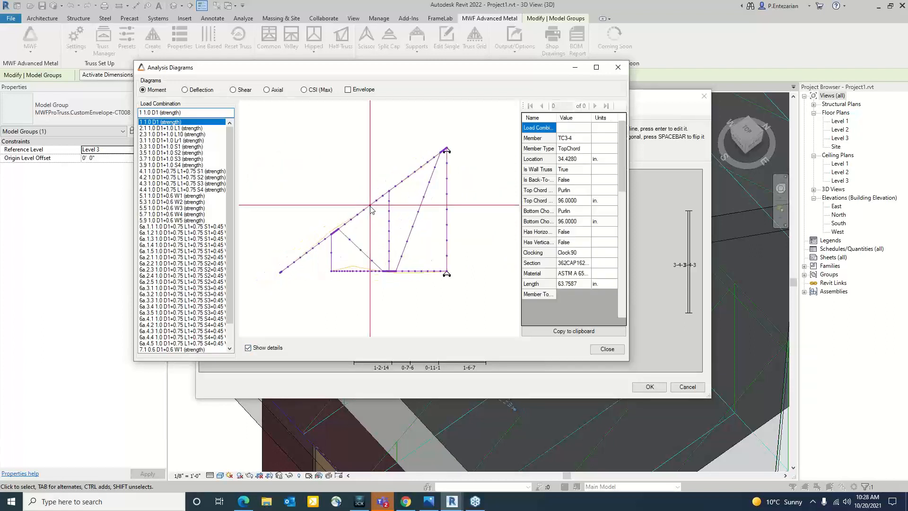
pyautogui.moveTo(629, 361); pyautogui.dragTo(738, 440)
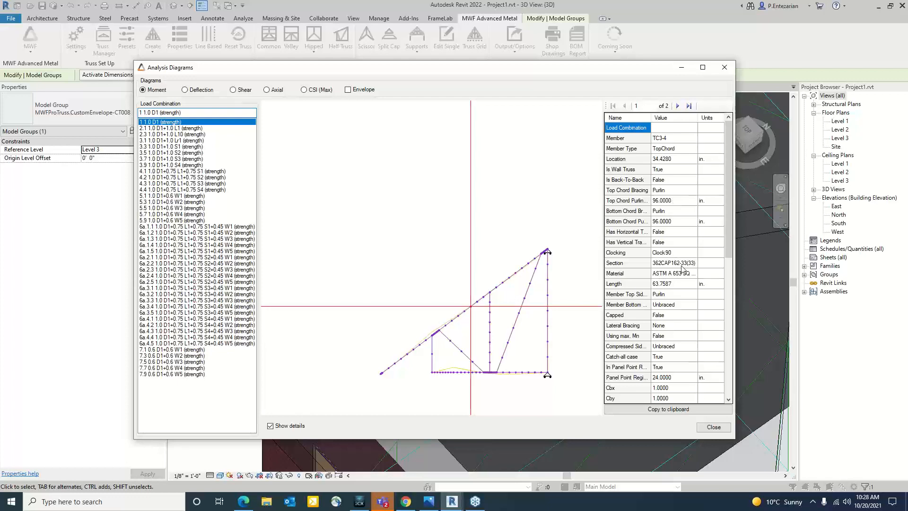
pyautogui.scroll(-8, 681, 267)
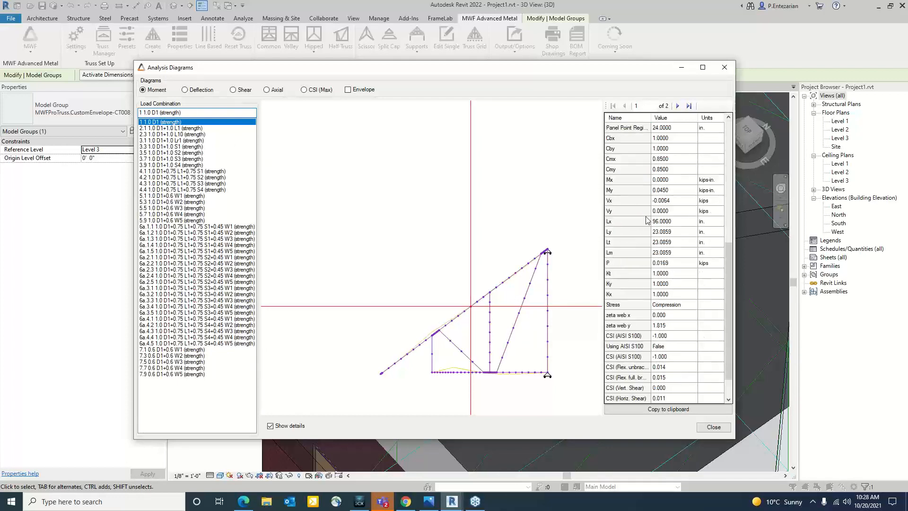
pyautogui.scroll(-1, 665, 144)
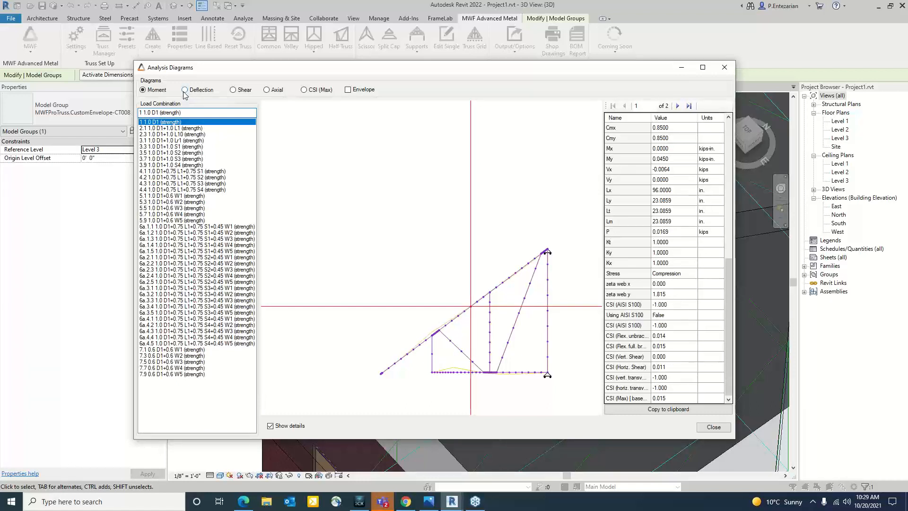
# Step: View the truss's deflection, shear, axial and CSI (Max) diagrams one after another
pyautogui.moveTo(407, 256); pyautogui.dragTo(382, 238, button='middle')
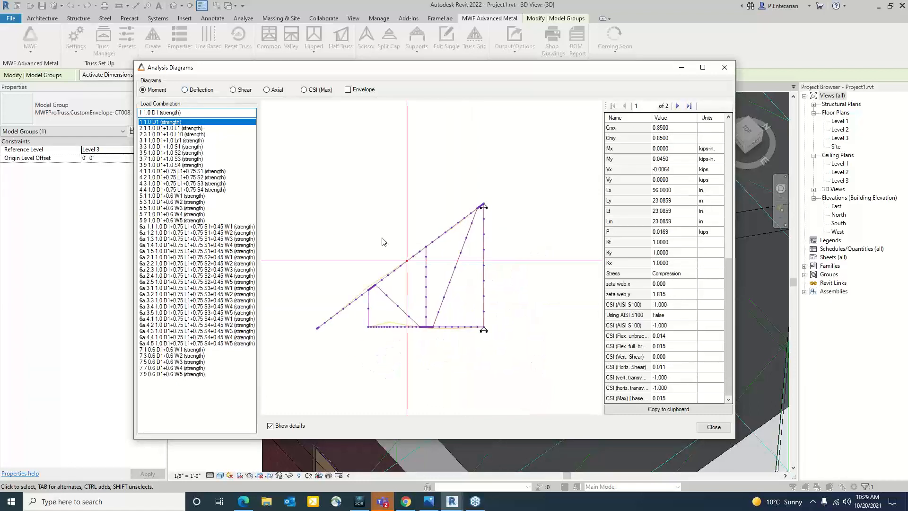
pyautogui.click(185, 91)
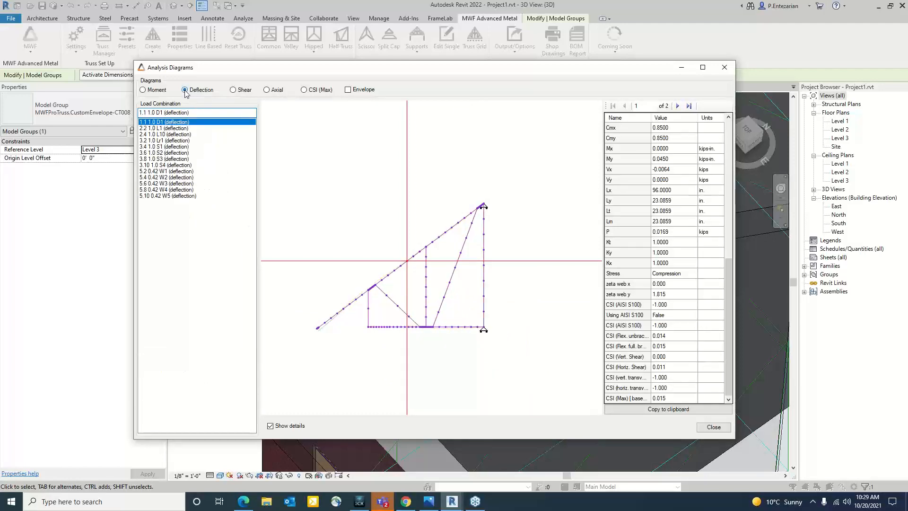
pyautogui.click(233, 89)
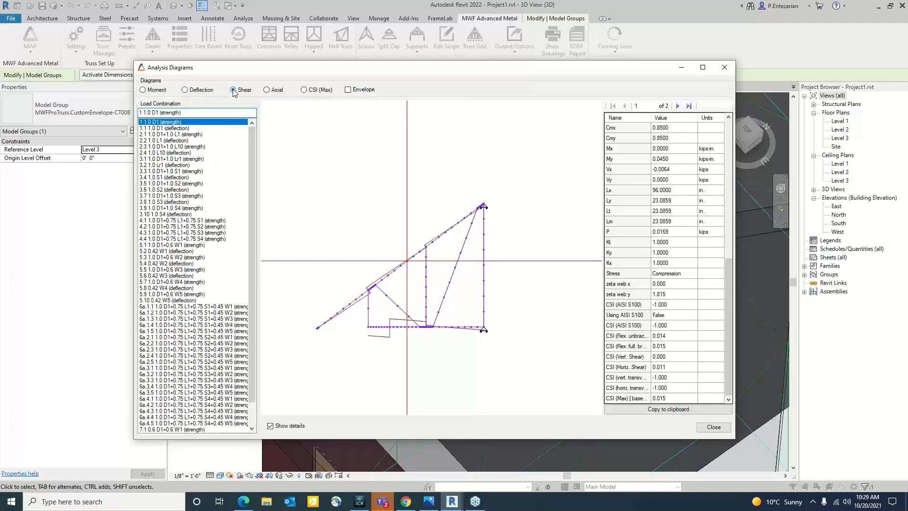
pyautogui.click(267, 89)
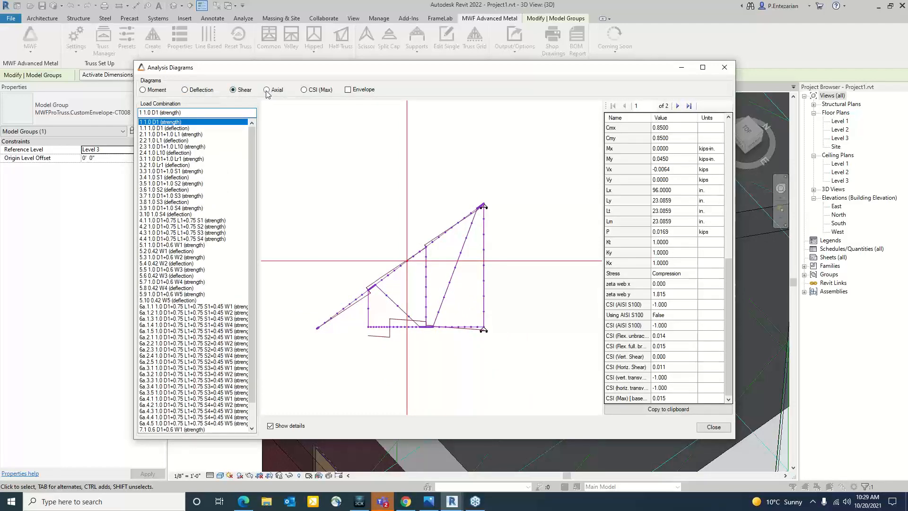
pyautogui.click(304, 90)
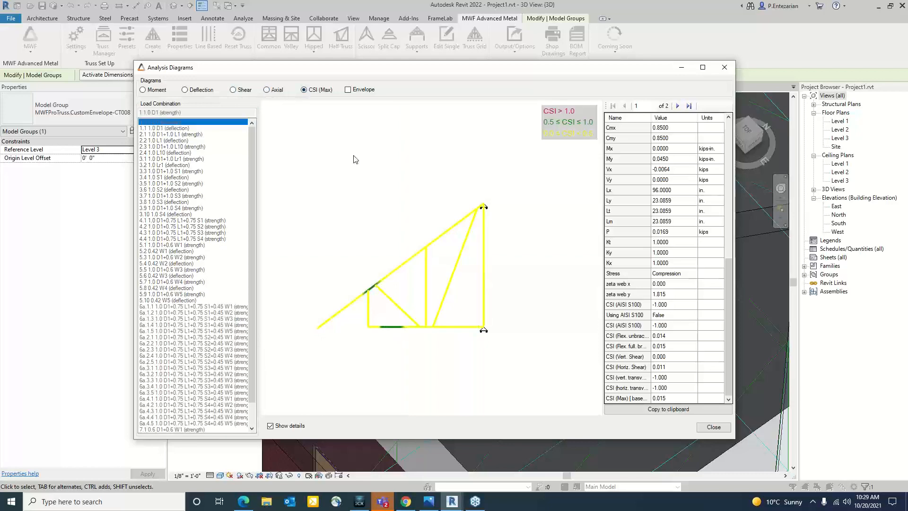
# Step: Examine the shear diagram with the Envelope option on, and close the analysis diagrams
pyautogui.click(348, 90)
pyautogui.click(232, 90)
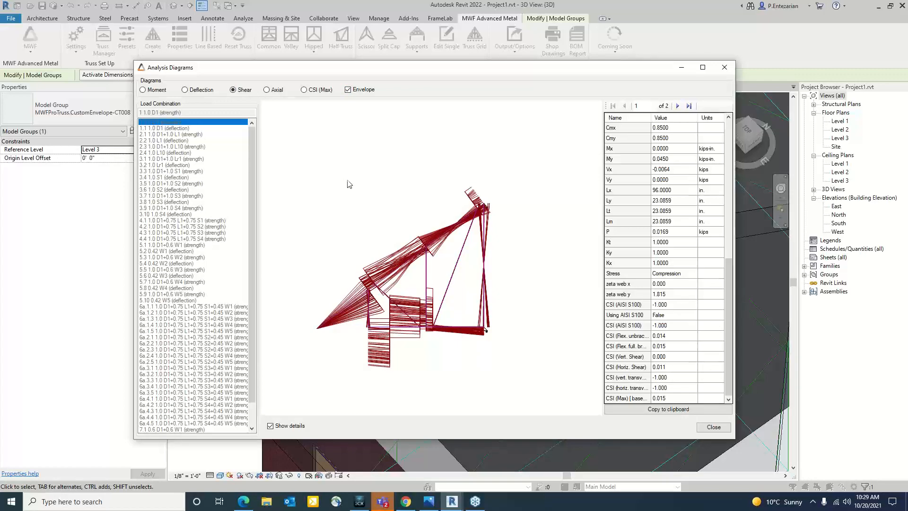
pyautogui.scroll(3, 435, 279)
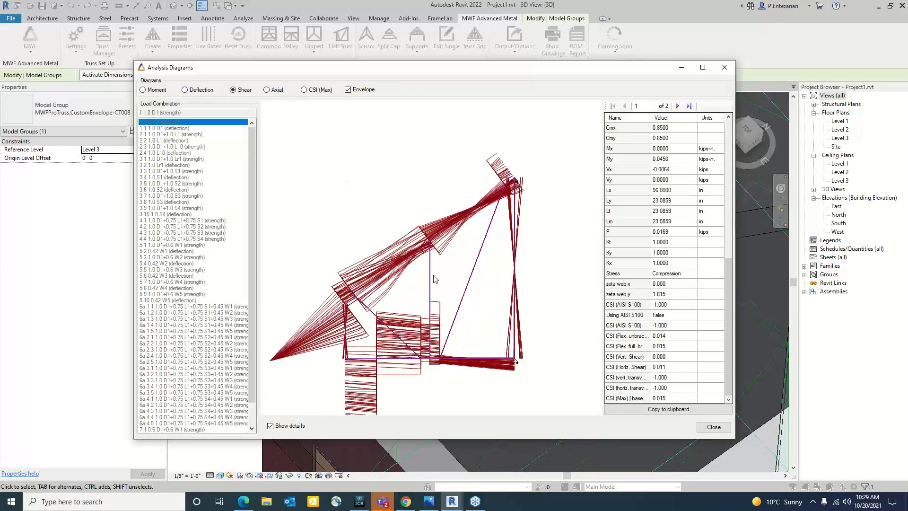
pyautogui.scroll(-1, 436, 279)
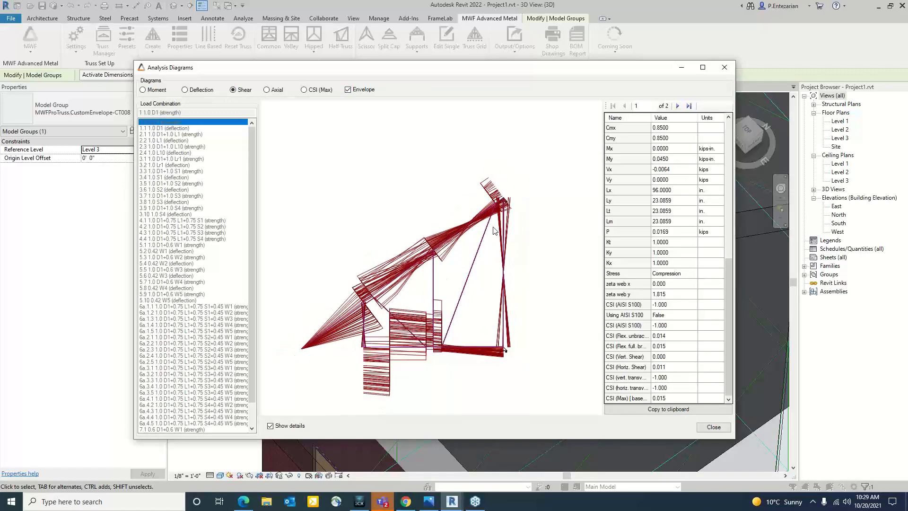
pyautogui.click(714, 428)
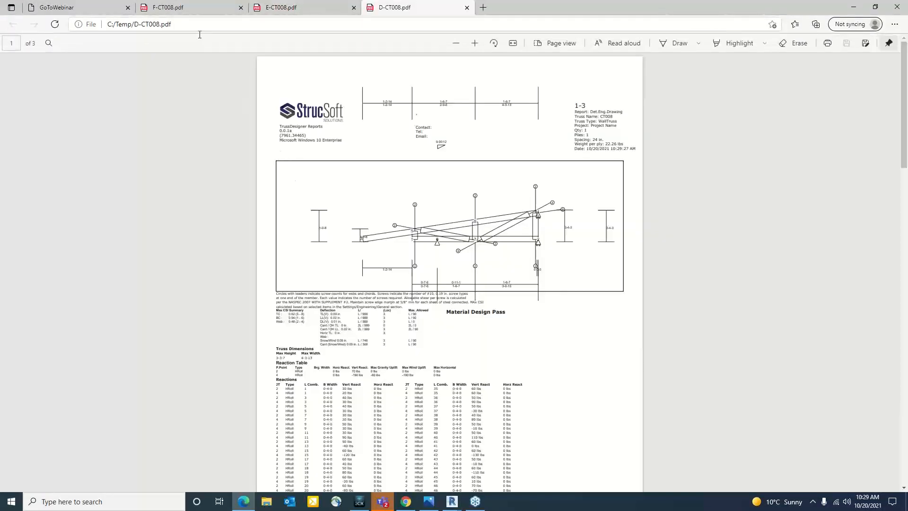
# Step: In the browser, look through the three CT008 report PDFs and examine the materials, member lengths and screw counts in F-CT008.pdf
pyautogui.click(185, 8)
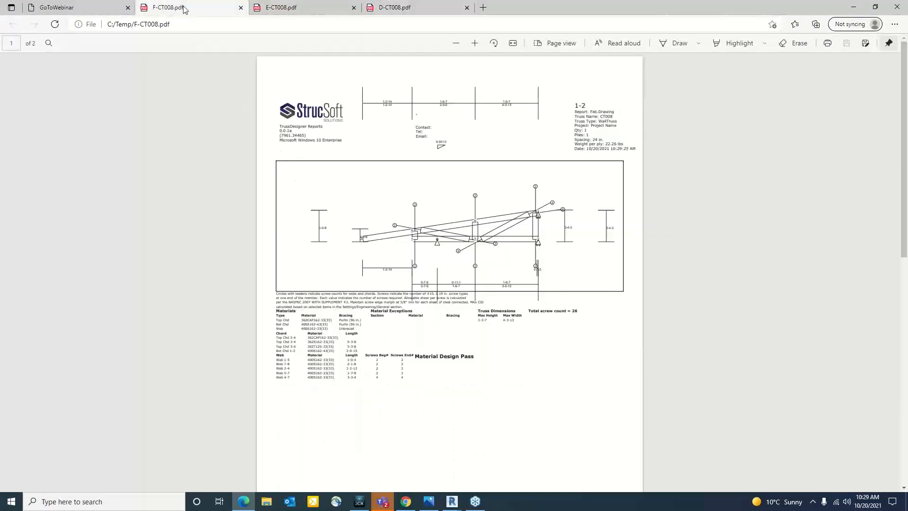
pyautogui.click(305, 8)
pyautogui.click(408, 12)
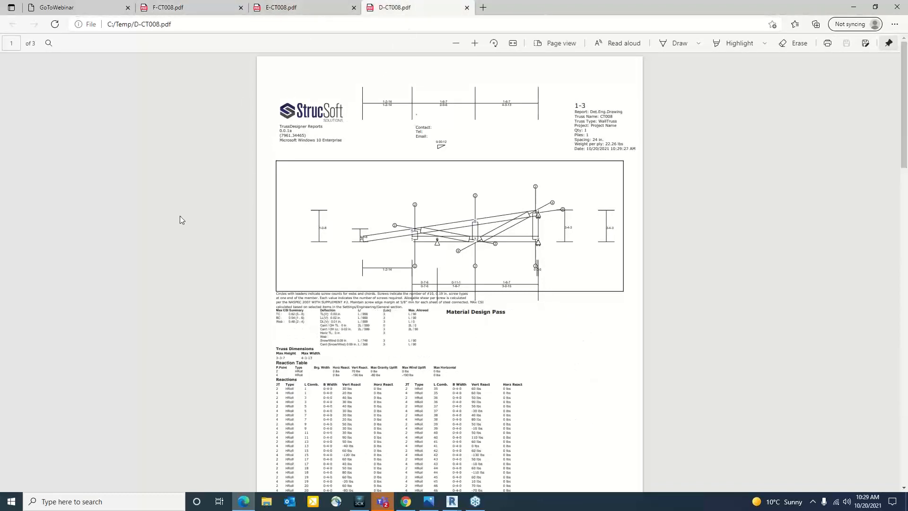
pyautogui.click(195, 12)
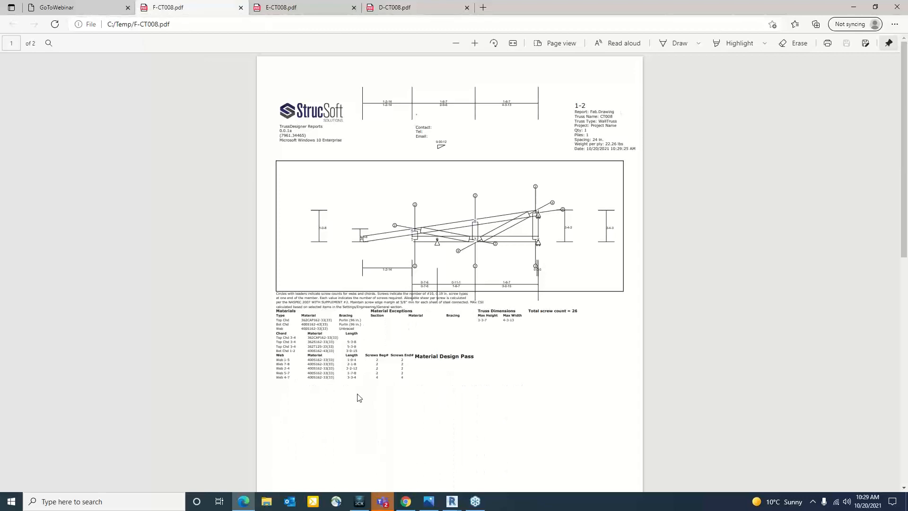
pyautogui.keyDown('ctrl'); pyautogui.scroll(4, 420, 392); pyautogui.keyUp('ctrl')
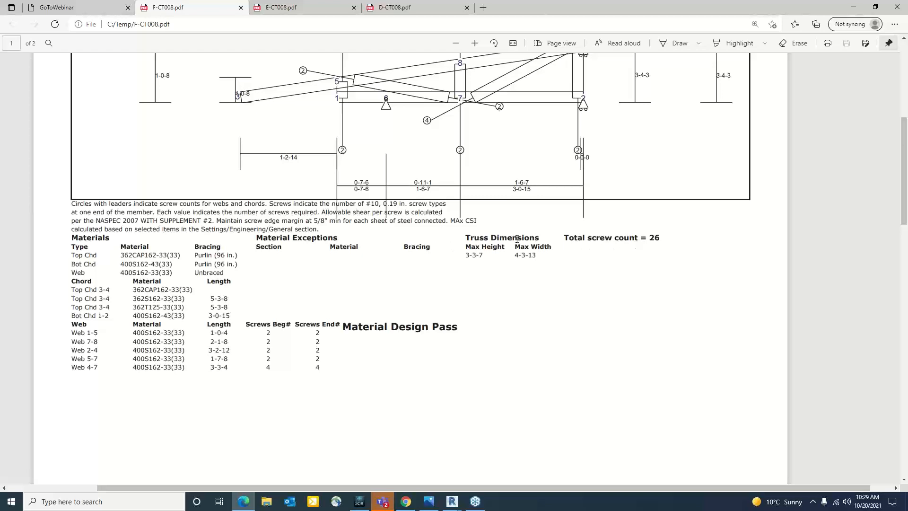
# Step: Examine the CSI summary, deflections, reactions, load summary and member forces in the engineering drawing report E-CT008.pdf
pyautogui.click(293, 7)
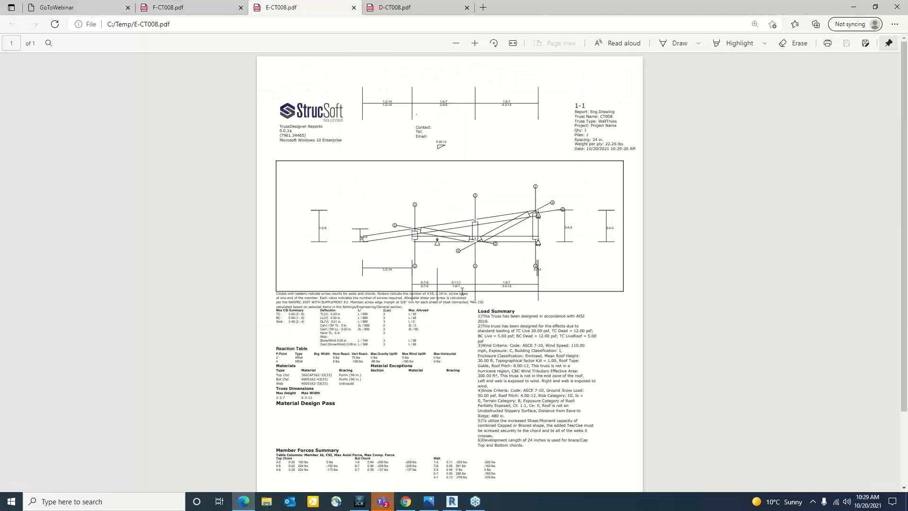
pyautogui.keyDown('ctrl'); pyautogui.scroll(3, 463, 291); pyautogui.keyUp('ctrl')
pyautogui.scroll(-5, 462, 291)
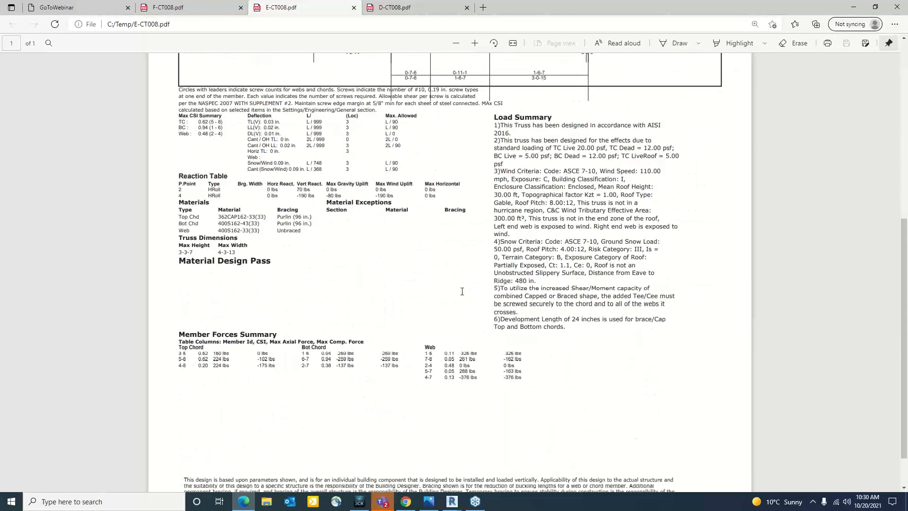
pyautogui.keyDown('ctrl'); pyautogui.scroll(-2, 462, 291); pyautogui.keyUp('ctrl')
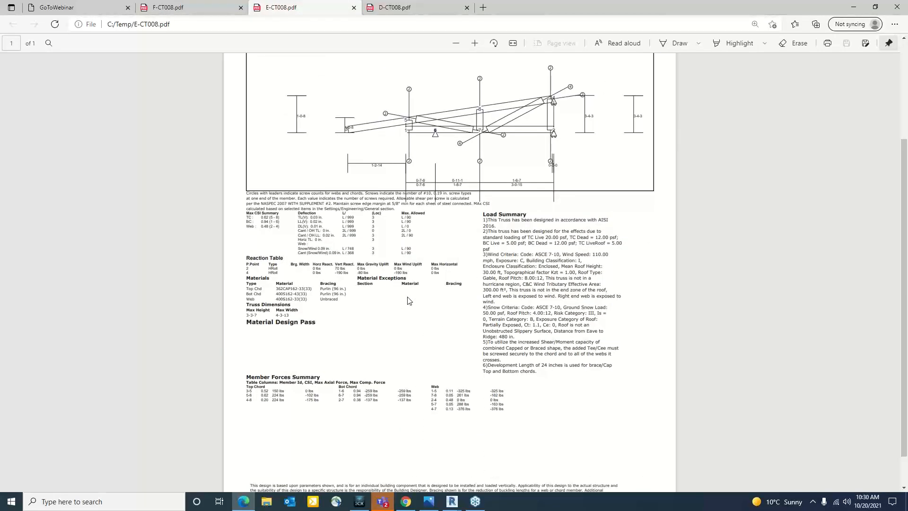
pyautogui.keyDown('ctrl'); pyautogui.scroll(-1, 409, 301); pyautogui.keyUp('ctrl')
pyautogui.keyDown('ctrl'); pyautogui.scroll(4, 409, 301); pyautogui.keyUp('ctrl')
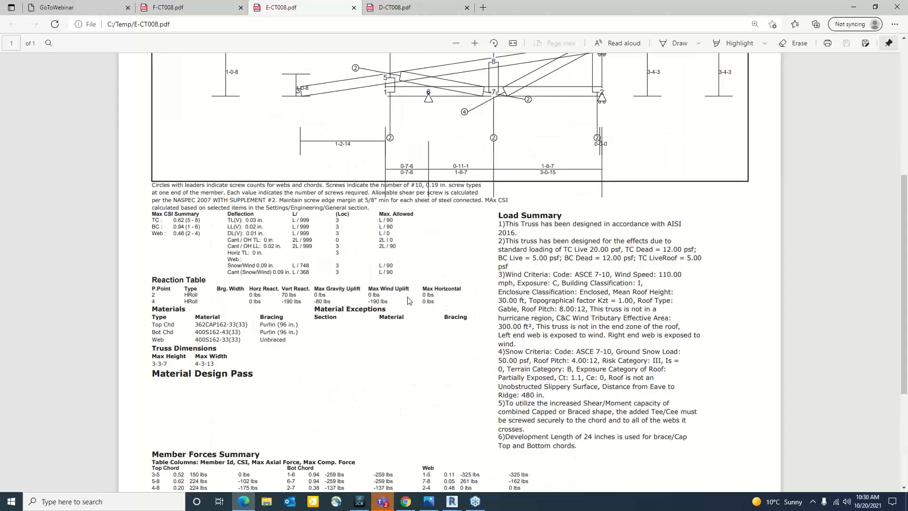
pyautogui.keyDown('ctrl'); pyautogui.scroll(1, 409, 301); pyautogui.keyUp('ctrl')
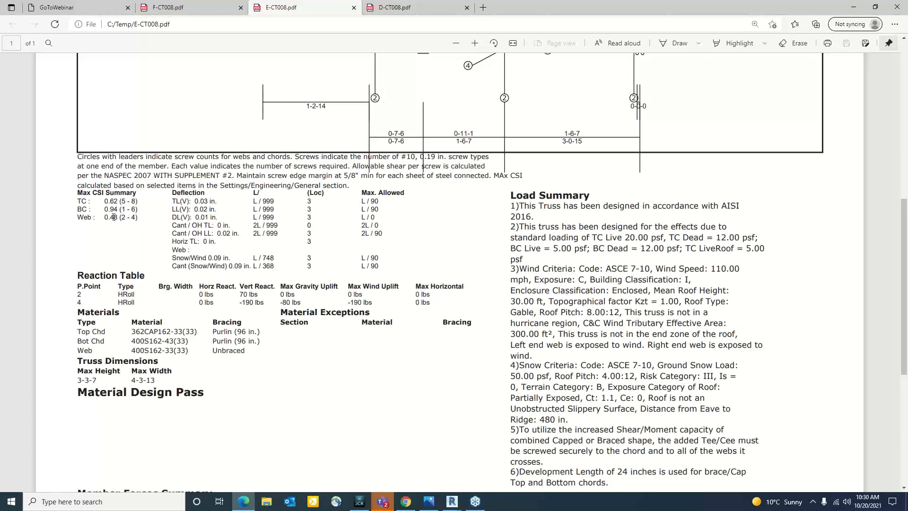
pyautogui.scroll(-2, 90, 214)
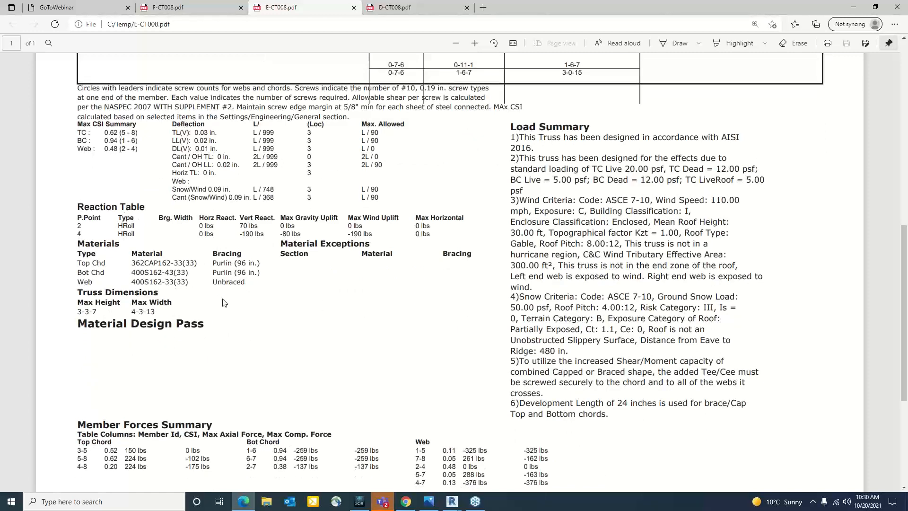
pyautogui.scroll(-2, 225, 307)
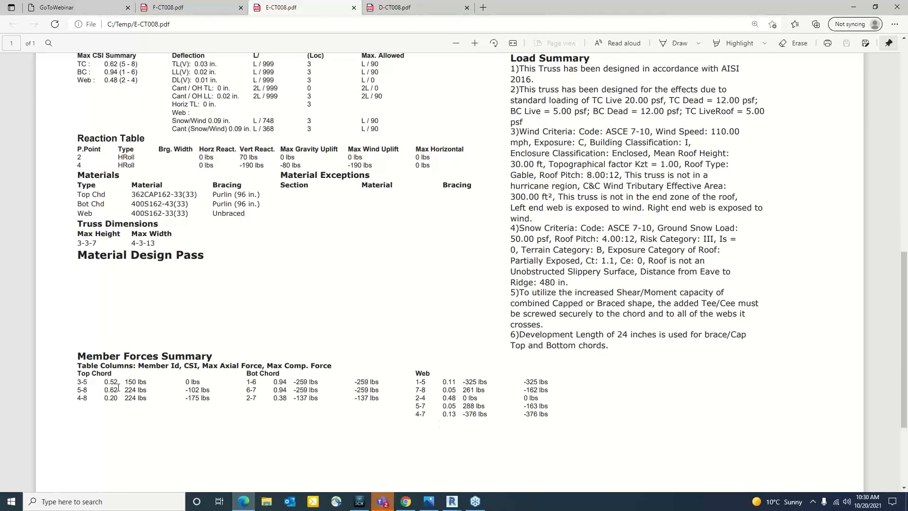
# Step: Examine the reactions per load combination, load summary and applied load tables in the detailed engineering report D-CT008.pdf
pyautogui.hotkey('ctrl', 'Tab')
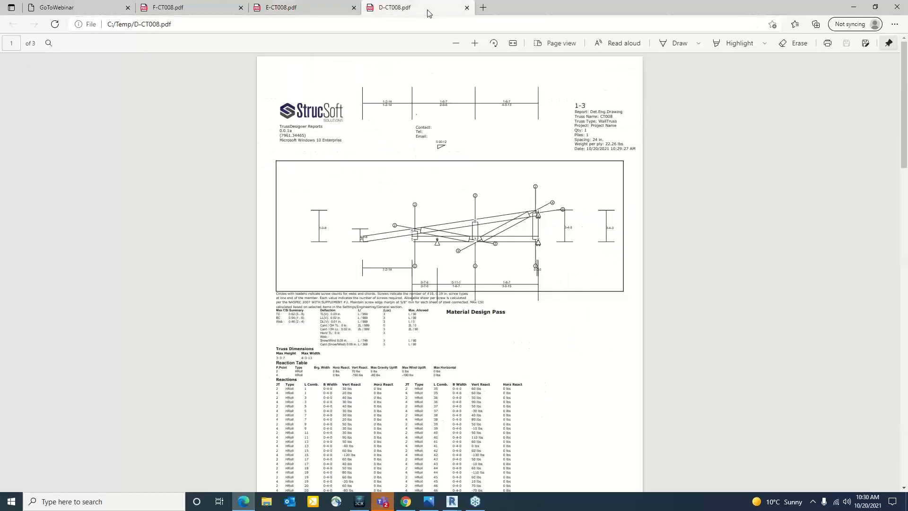
pyautogui.keyDown('ctrl'); pyautogui.scroll(5, 392, 223); pyautogui.keyUp('ctrl')
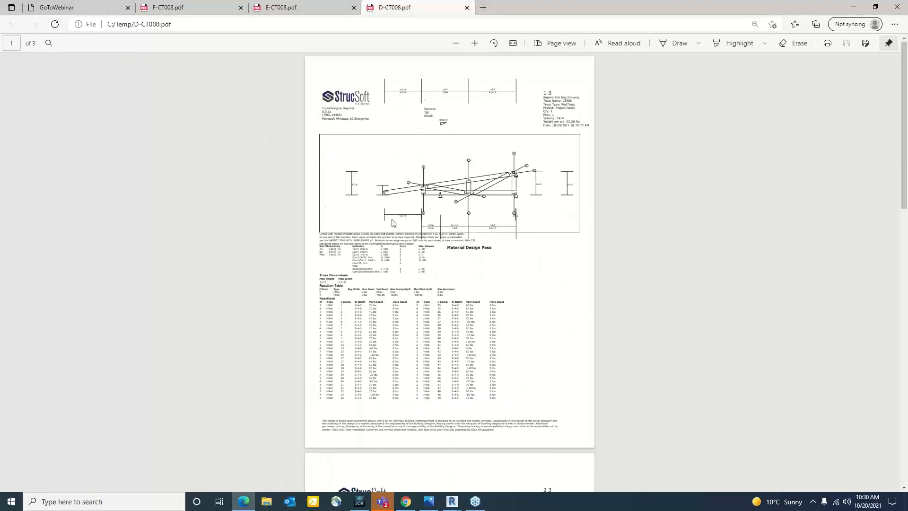
pyautogui.keyDown('ctrl'); pyautogui.scroll(1, 392, 222); pyautogui.keyUp('ctrl')
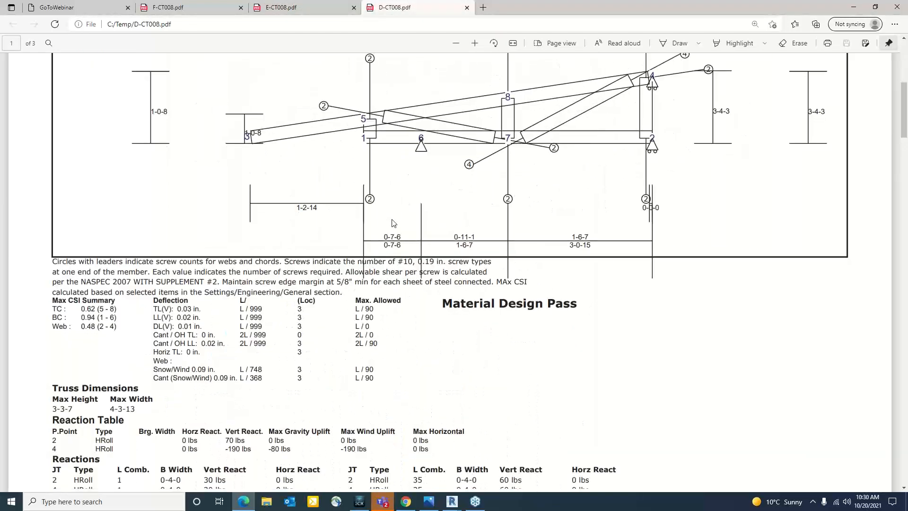
pyautogui.scroll(-5, 392, 222)
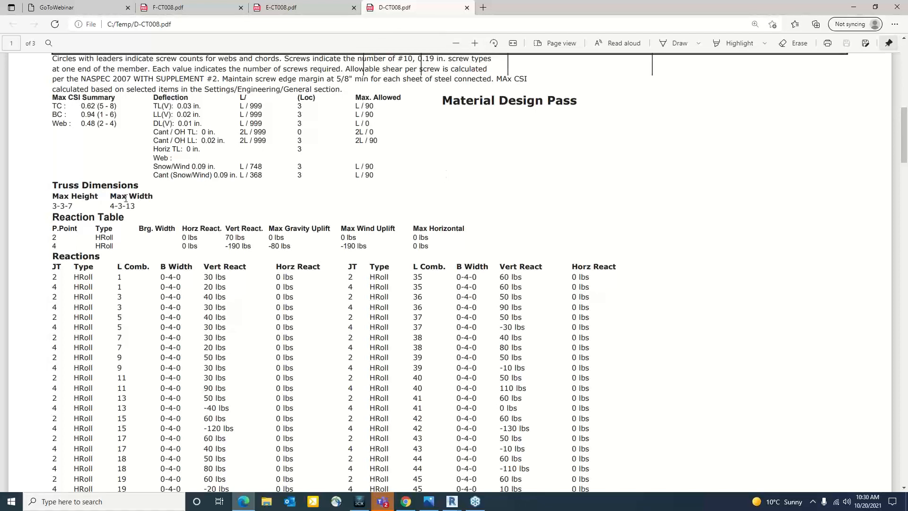
pyautogui.scroll(-3, 158, 198)
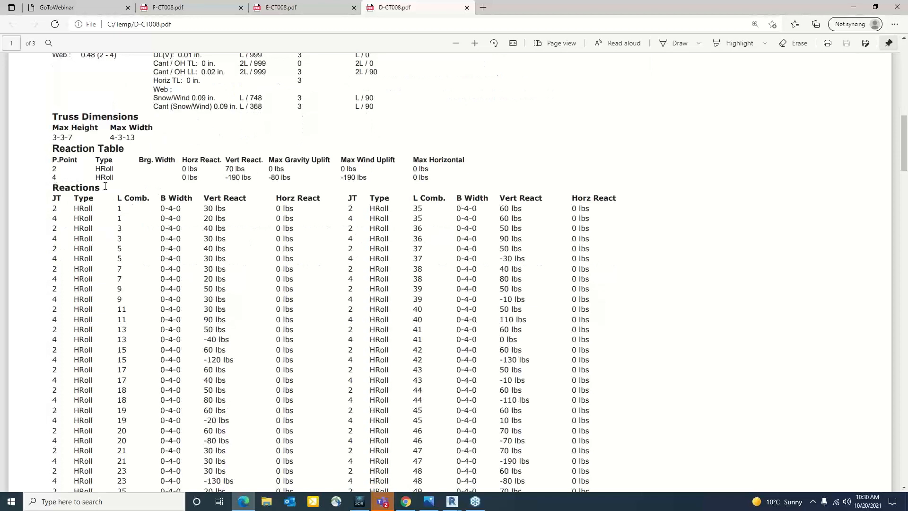
pyautogui.scroll(-20, 237, 210)
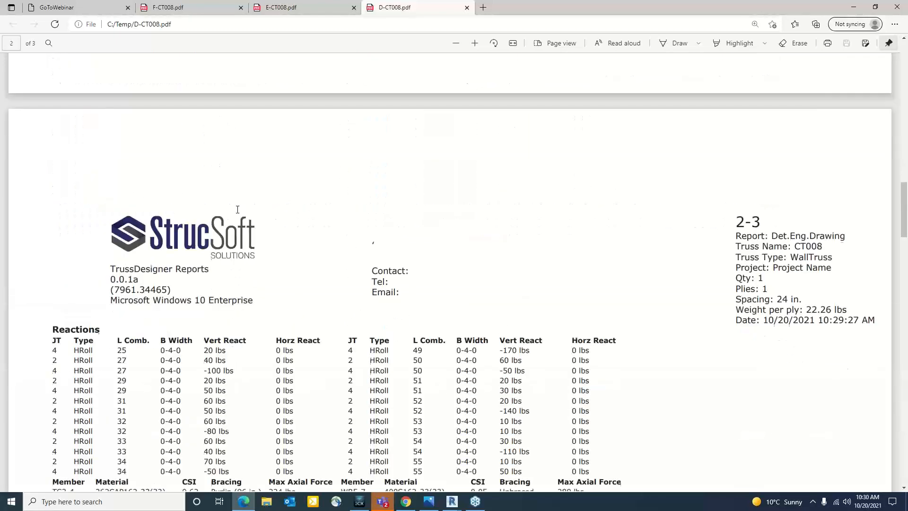
pyautogui.scroll(-15, 238, 209)
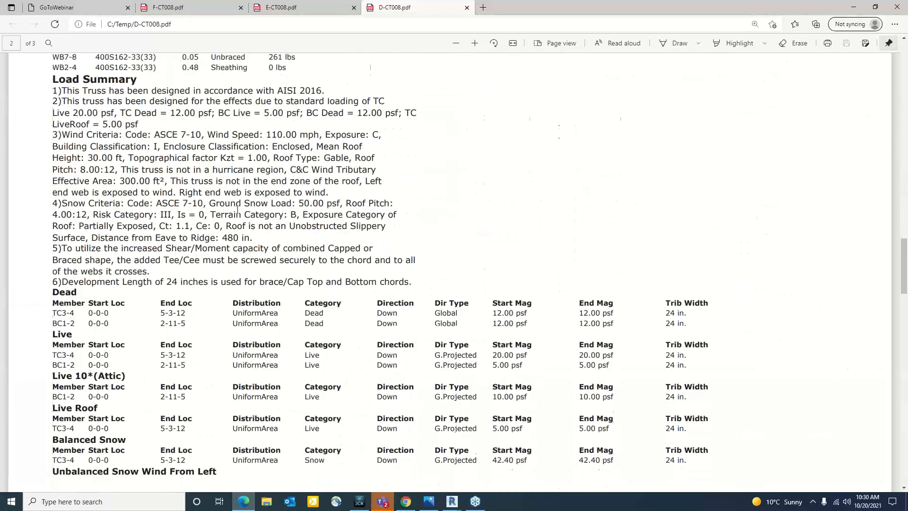
pyautogui.scroll(-3, 238, 209)
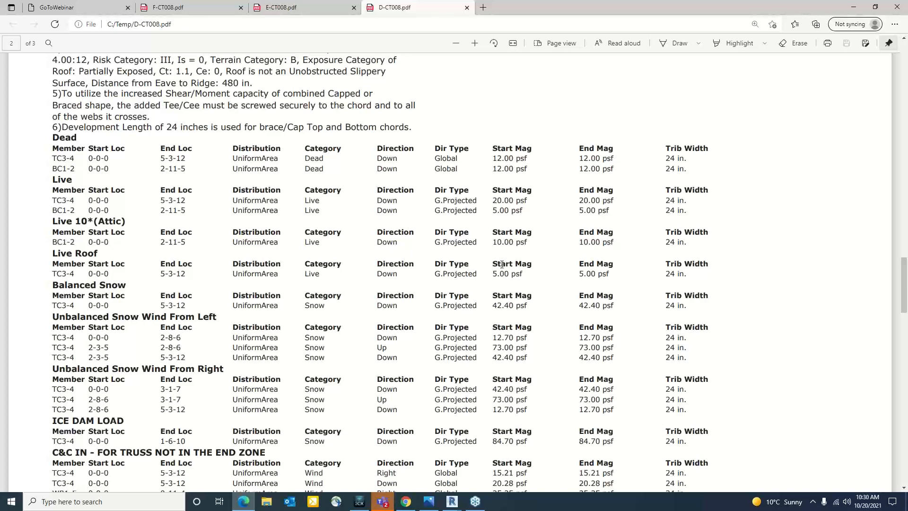
# Step: Read the wind load tables and load combinations through to the end of D-CT008.pdf, and return to Revit
pyautogui.scroll(-20, 502, 265)
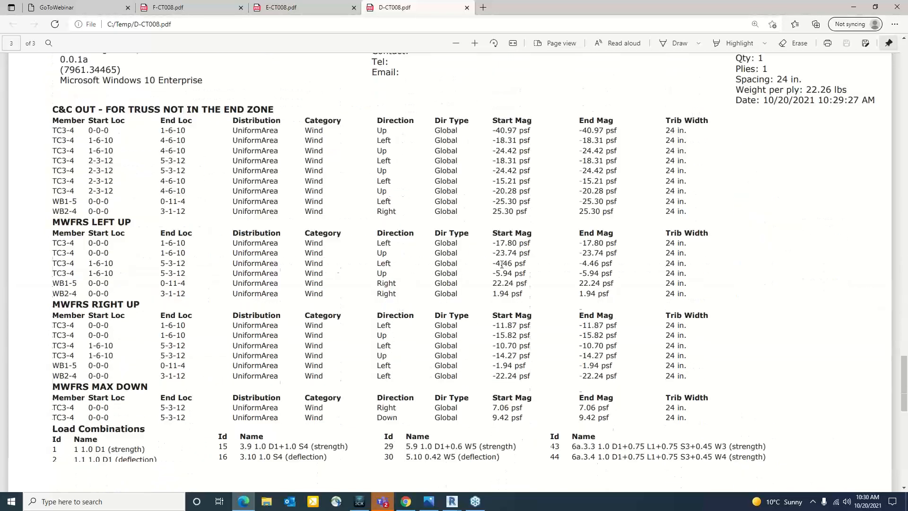
pyautogui.scroll(-15, 502, 264)
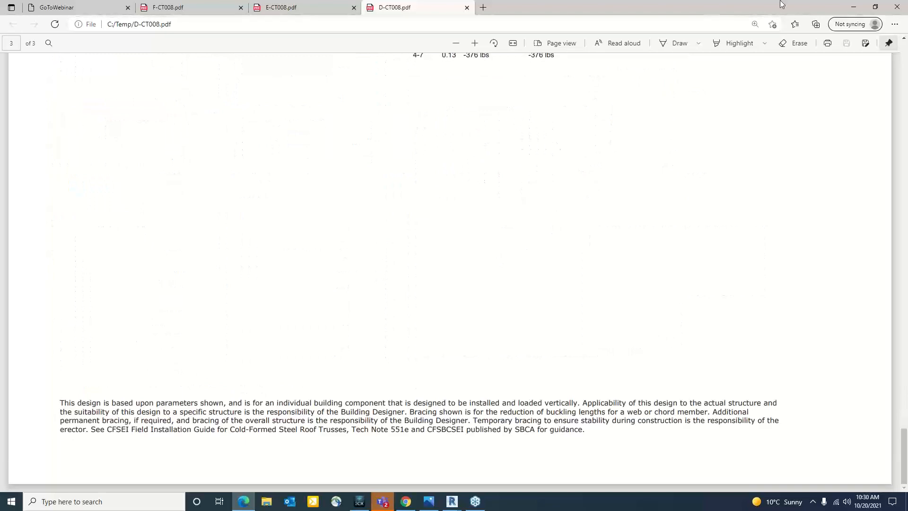
pyautogui.click(854, 7)
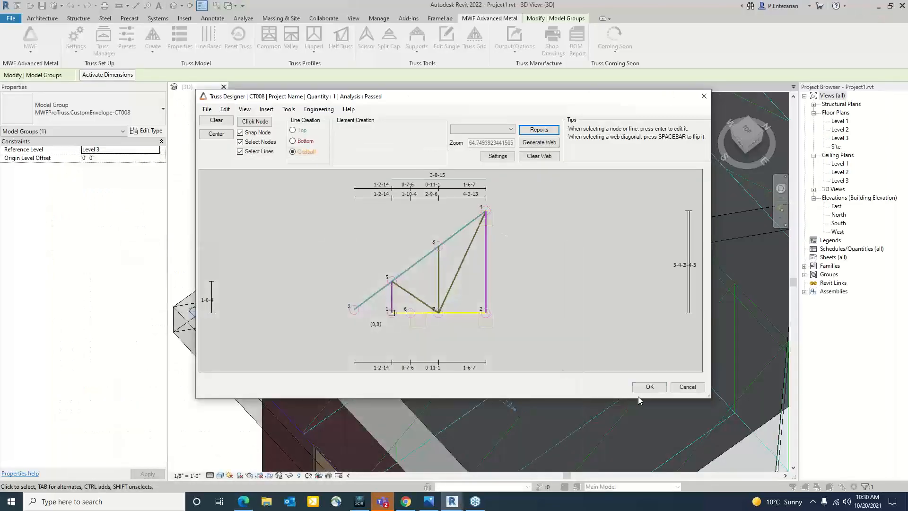
# Step: Accept the CT008 design, create the physical truss with an automatically renamed tag, and inspect it in the hip roof
pyautogui.click(649, 388)
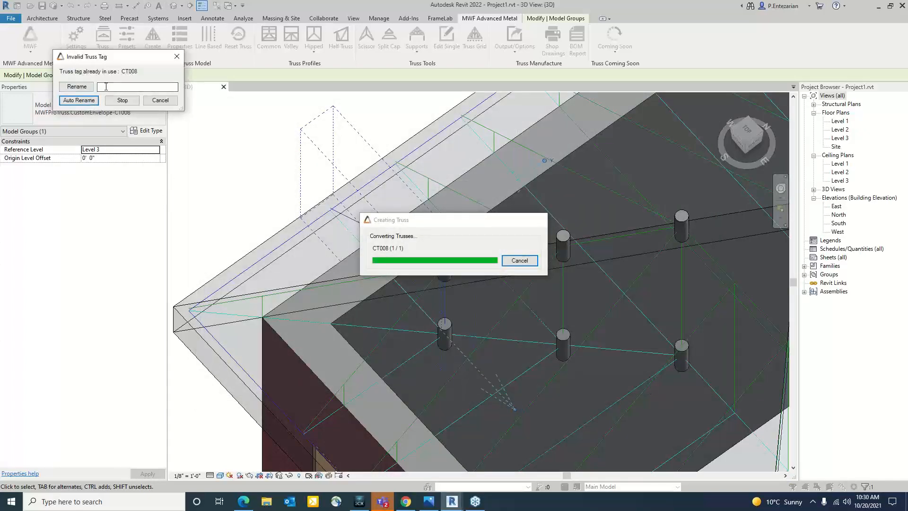
pyautogui.click(78, 100)
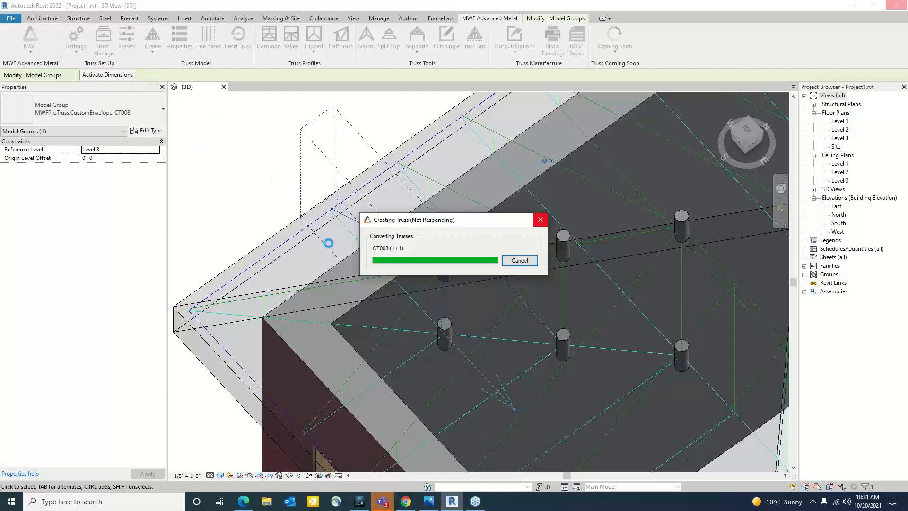
pyautogui.scroll(-5, 337, 225)
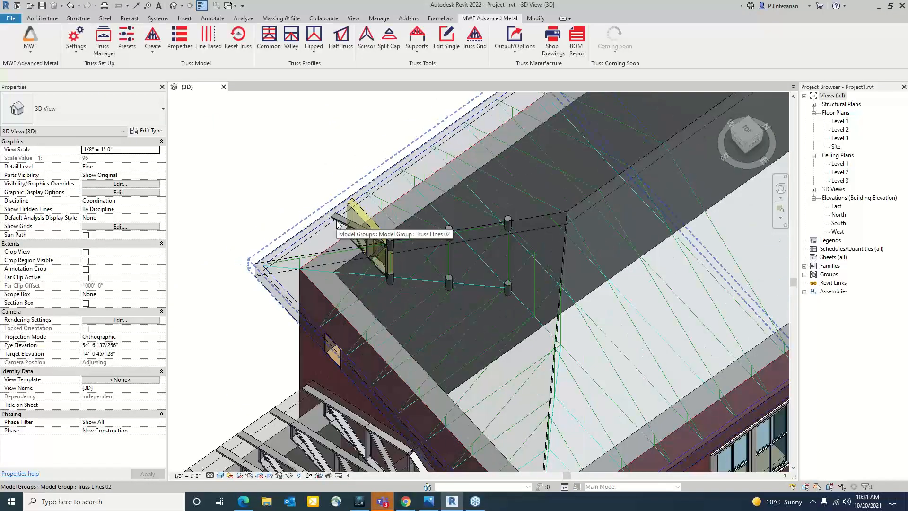
pyautogui.scroll(2, 445, 226)
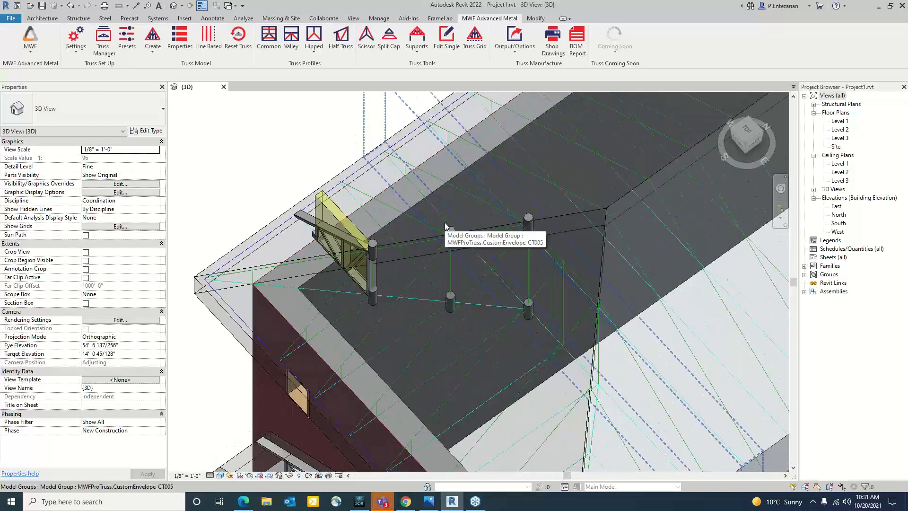
pyautogui.scroll(-3, 445, 226)
pyautogui.scroll(4, 404, 240)
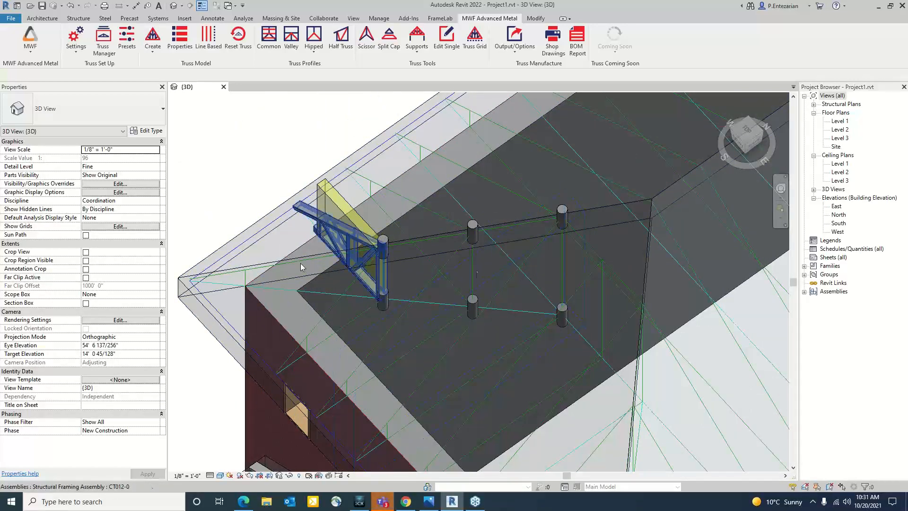
pyautogui.scroll(-2, 385, 231)
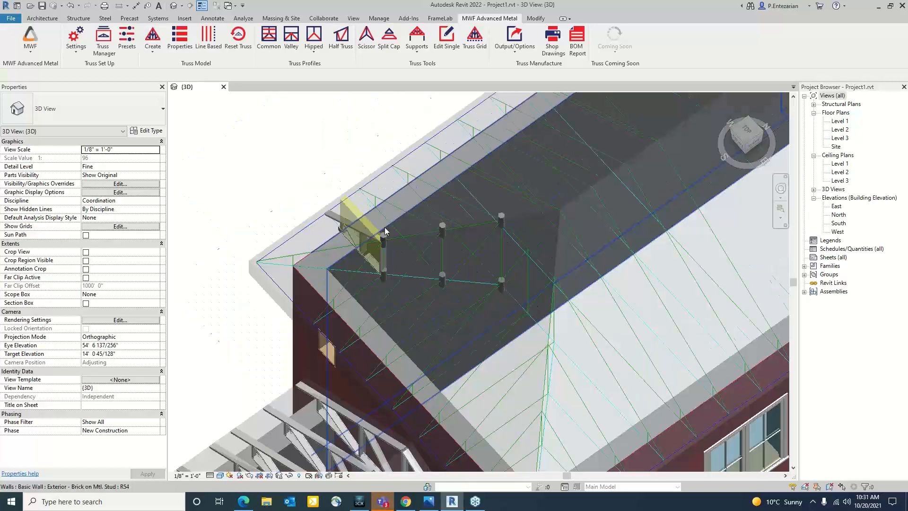
pyautogui.scroll(-1, 385, 231)
pyautogui.scroll(1, 510, 382)
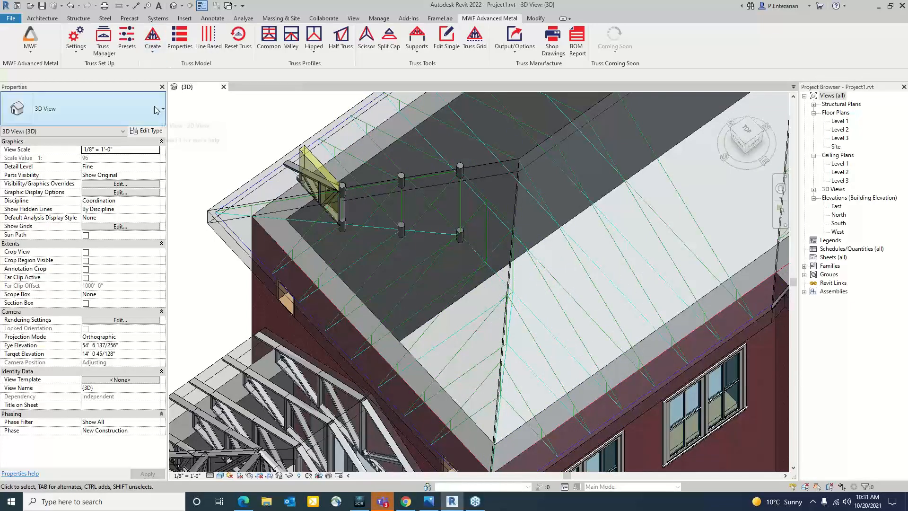
# Step: Review the trusses' created, analysed, passed and report statuses in the Truss Manager, and view the building's roof trusses in 3D
pyautogui.click(103, 42)
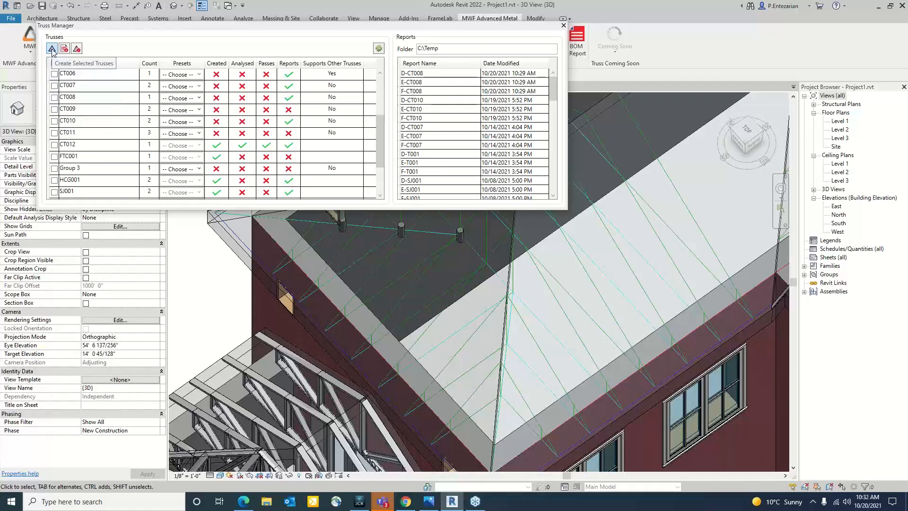
pyautogui.click(77, 49)
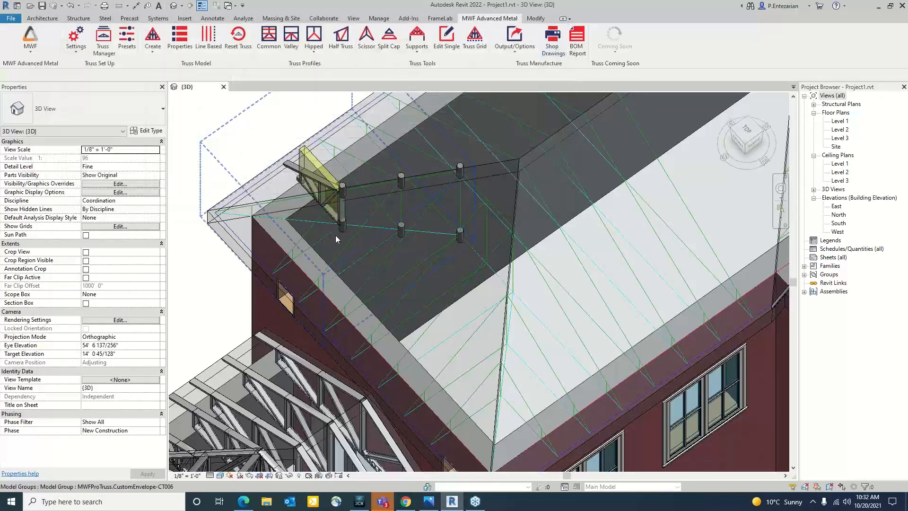
pyautogui.scroll(-2, 240, 277)
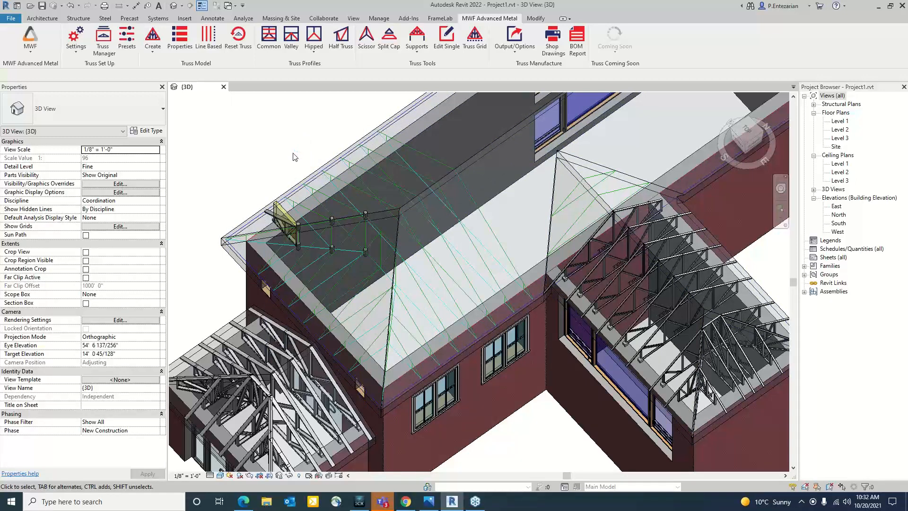
pyautogui.scroll(-2, 317, 143)
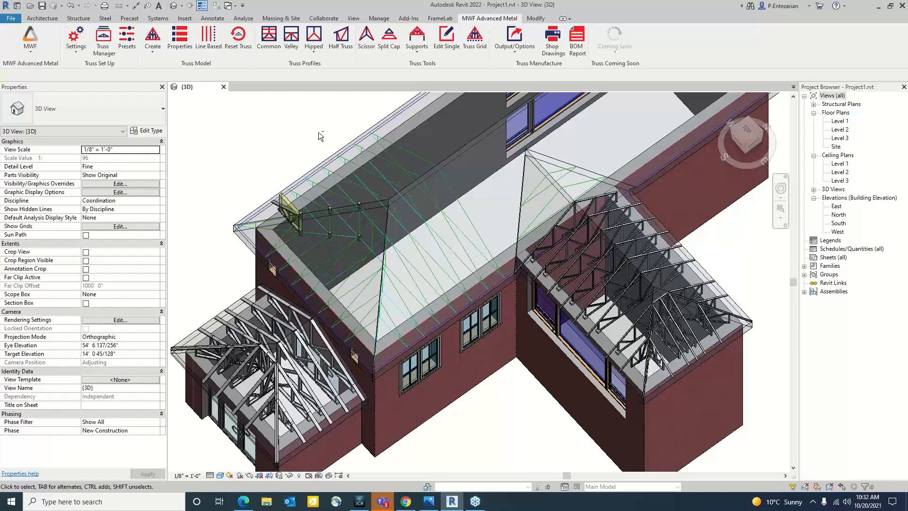
pyautogui.keyDown('shift'); pyautogui.moveTo(319, 136); pyautogui.dragTo(399, 238, button='middle'); pyautogui.keyUp('shift')
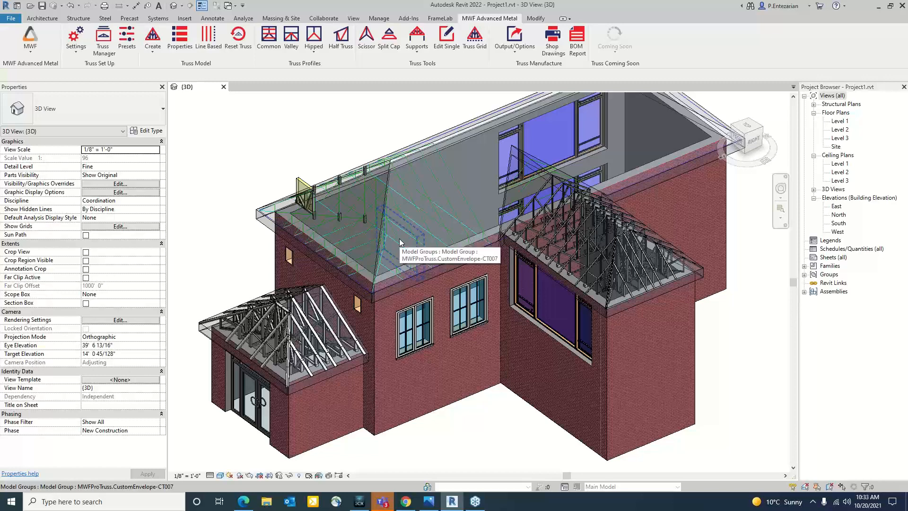
pyautogui.moveTo(400, 242)
pyautogui.keyDown('shift'); pyautogui.mouseDown(button='middle')
pyautogui.moveTo(393, 262)
pyautogui.moveTo(398, 224)
pyautogui.mouseUp(button='middle'); pyautogui.keyUp('shift')
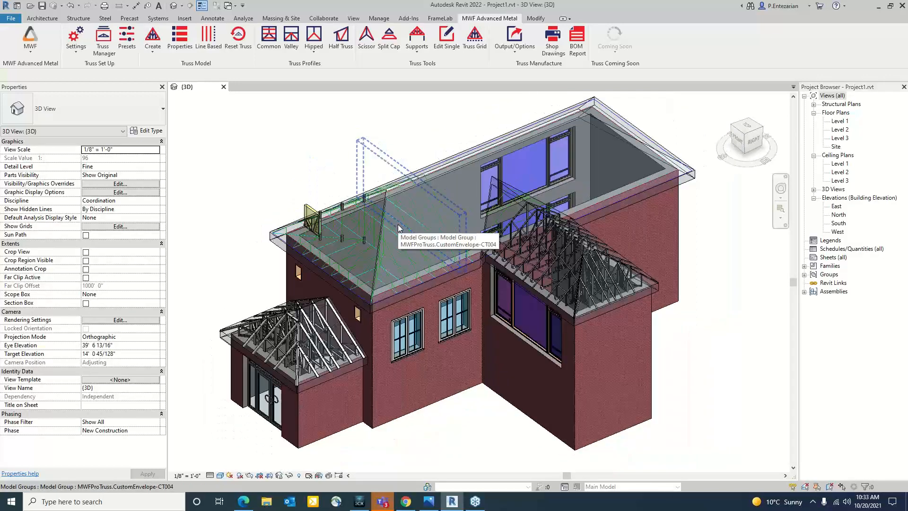